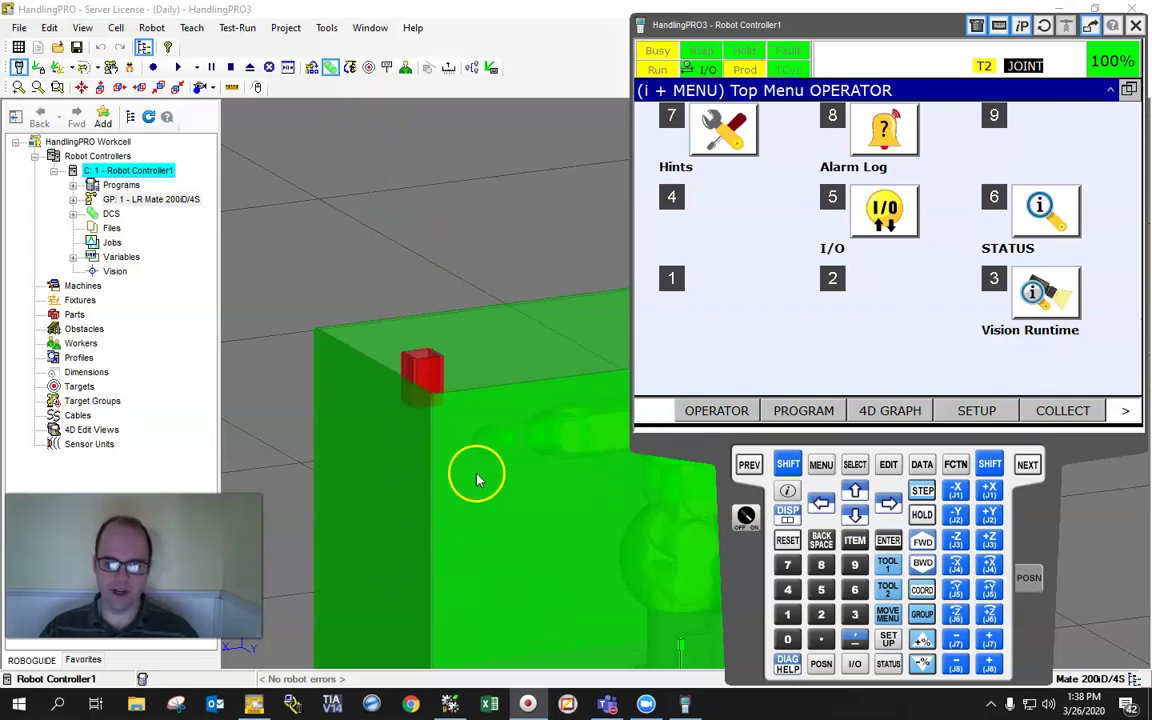
{"action": "right_click_drag", "start_coordinate": [476, 473], "coordinate": [506, 473]}
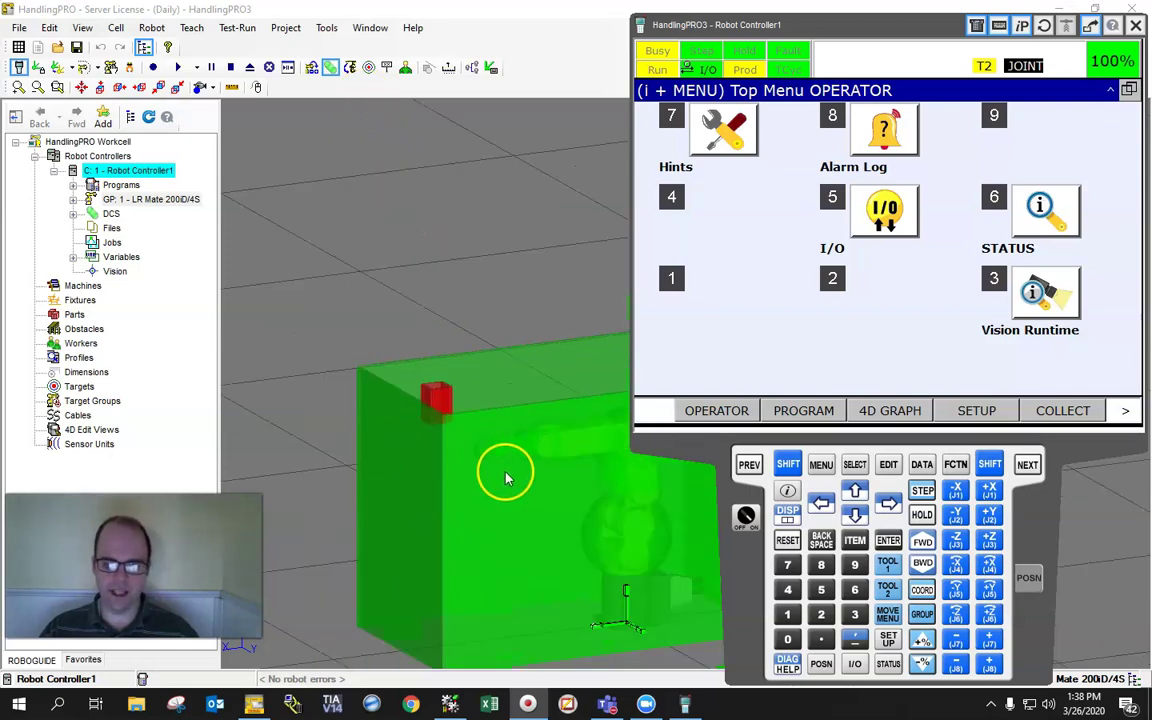
{"action": "left_click", "coordinate": [571, 603]}
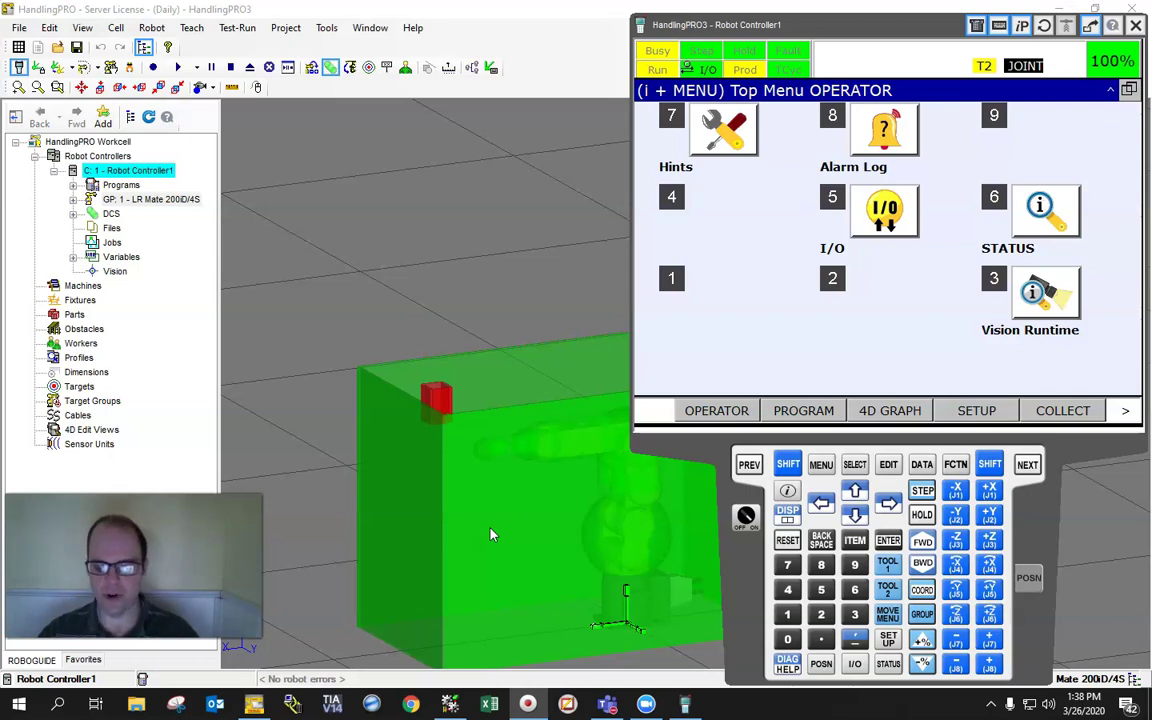
{"action": "scroll", "coordinate": [490, 534], "scroll_direction": "up", "scroll_amount": 2}
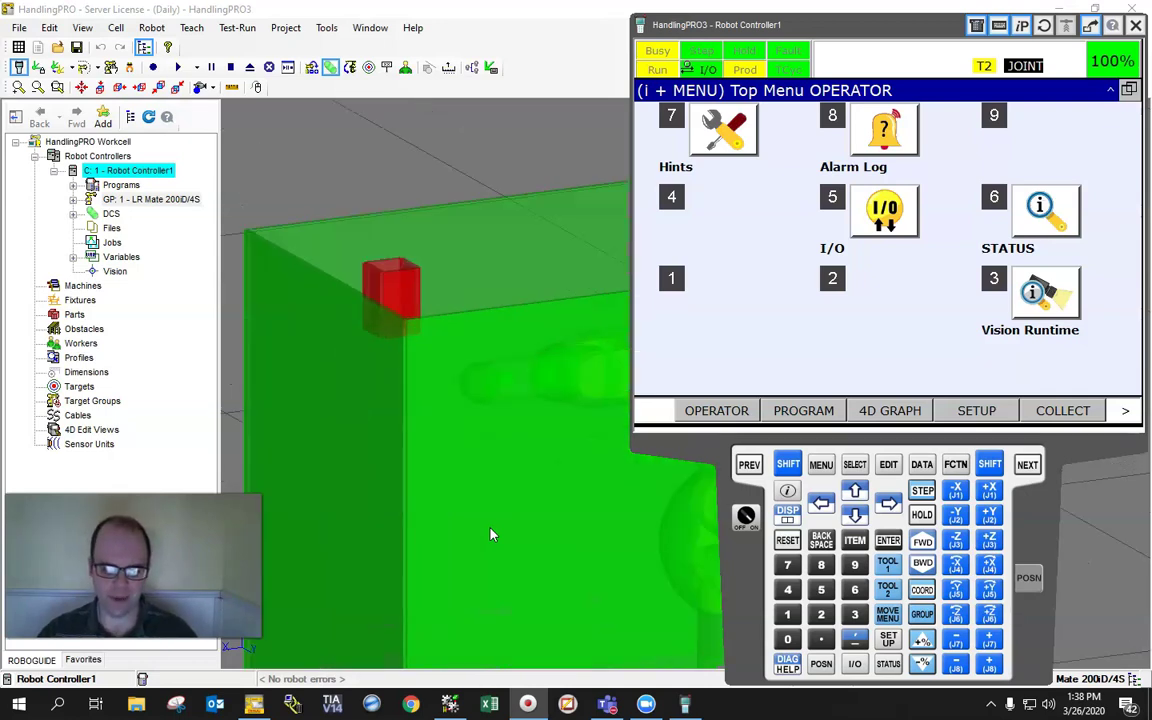
{"action": "scroll", "coordinate": [490, 534], "scroll_direction": "down", "scroll_amount": 1}
{"action": "scroll", "coordinate": [483, 450], "scroll_direction": "down", "scroll_amount": 2}
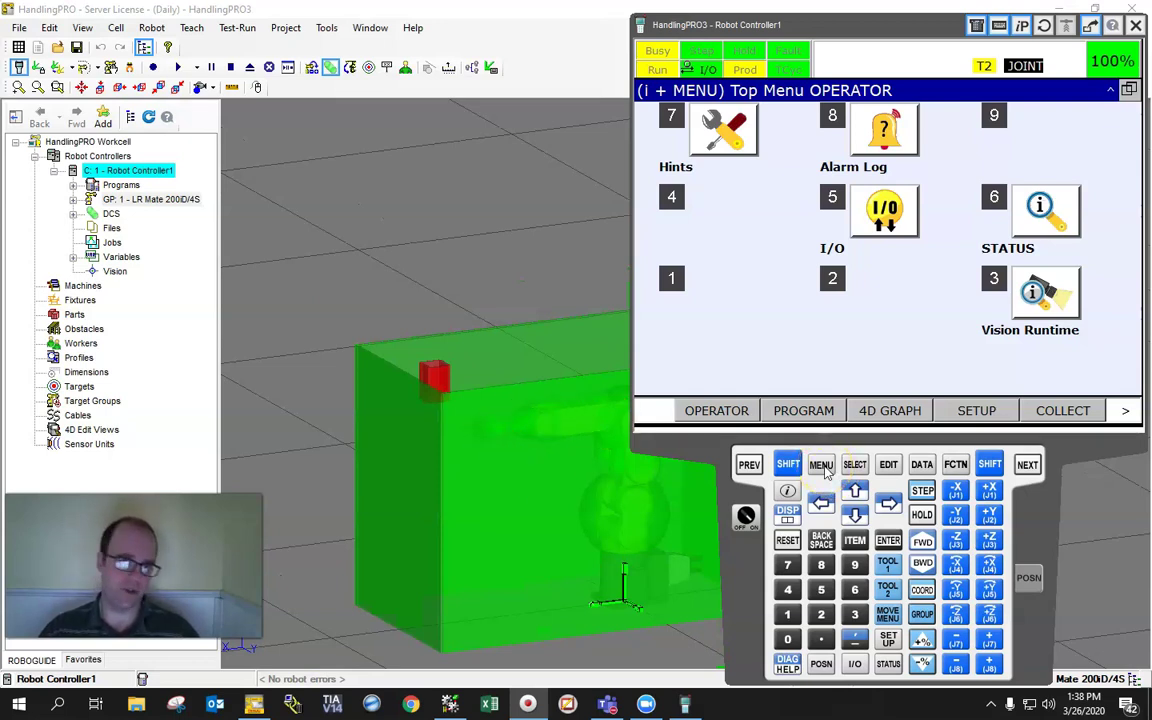
- Open the DCS system screen on the teach pendant
{"action": "left_click", "coordinate": [822, 466]}
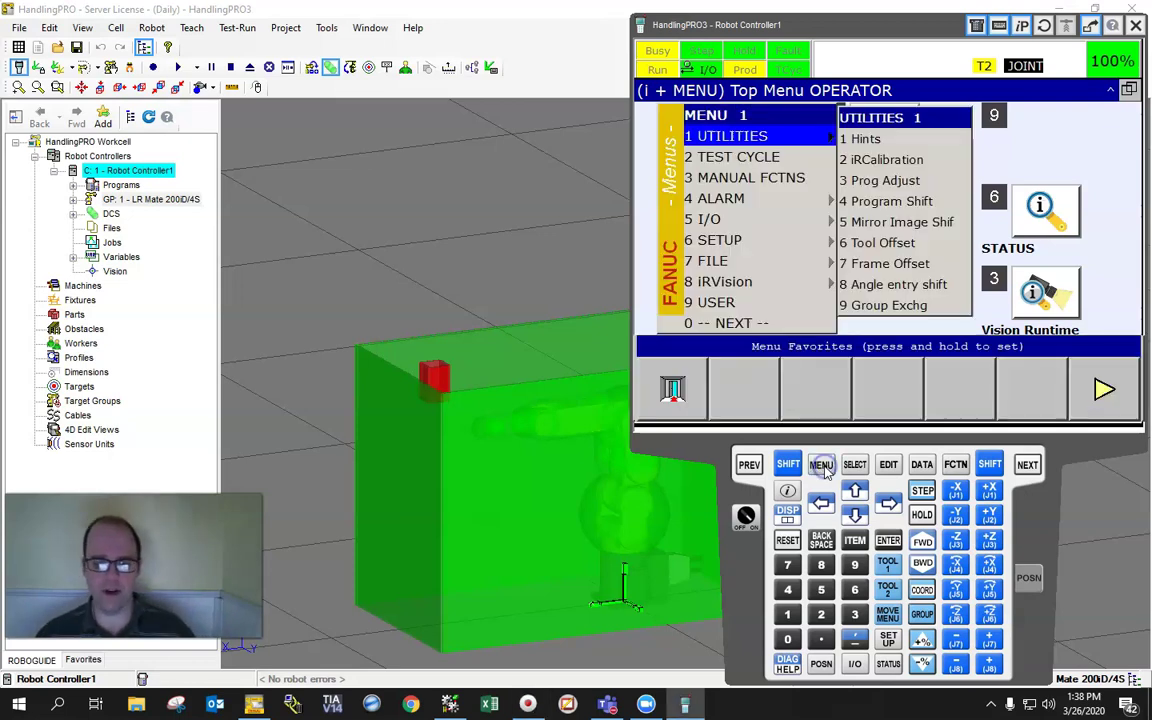
{"action": "left_click", "coordinate": [730, 321]}
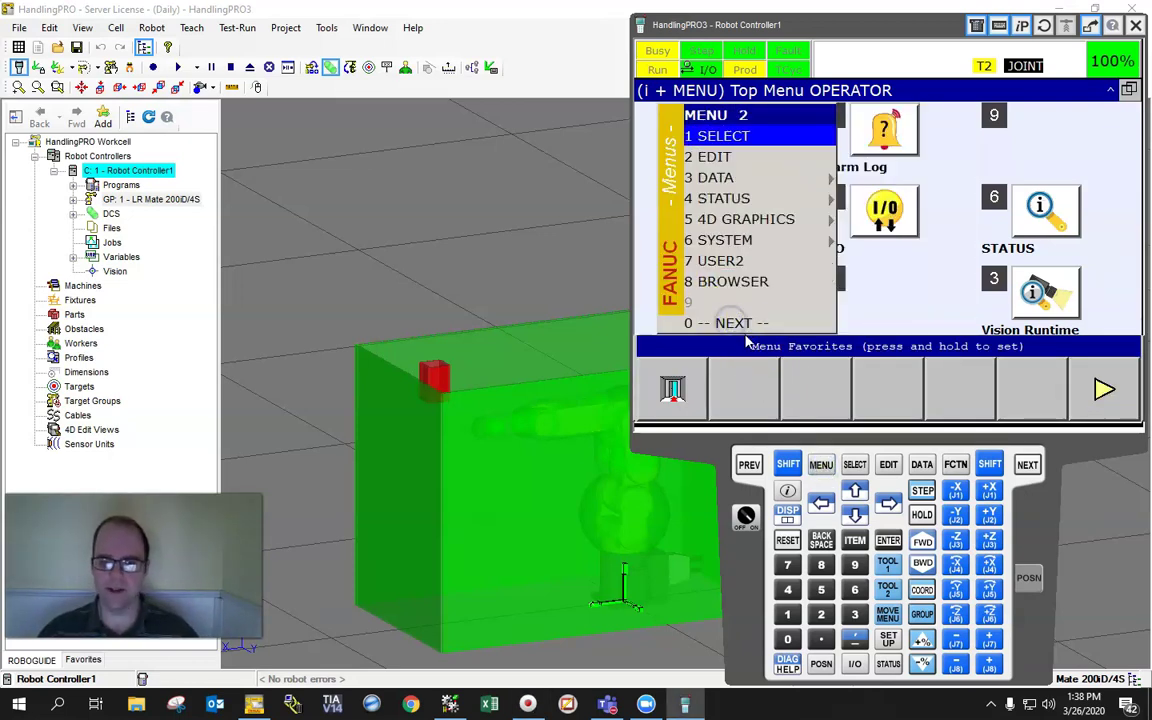
{"action": "left_click", "coordinate": [737, 245]}
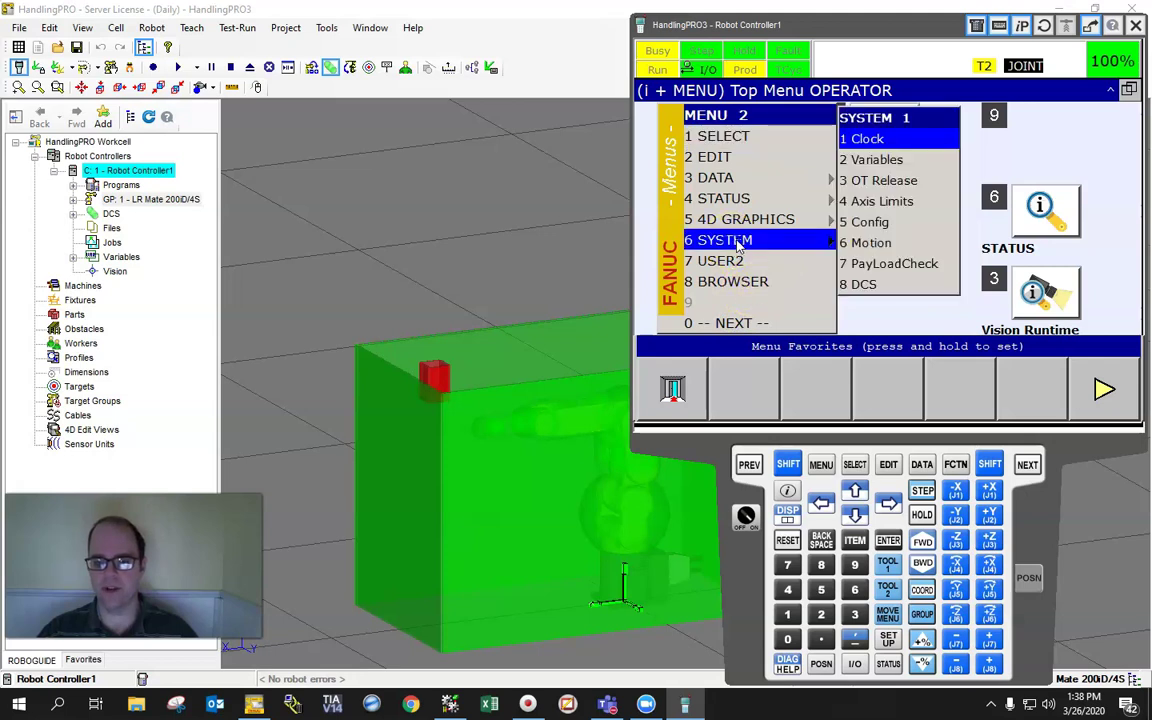
{"action": "left_click", "coordinate": [866, 285]}
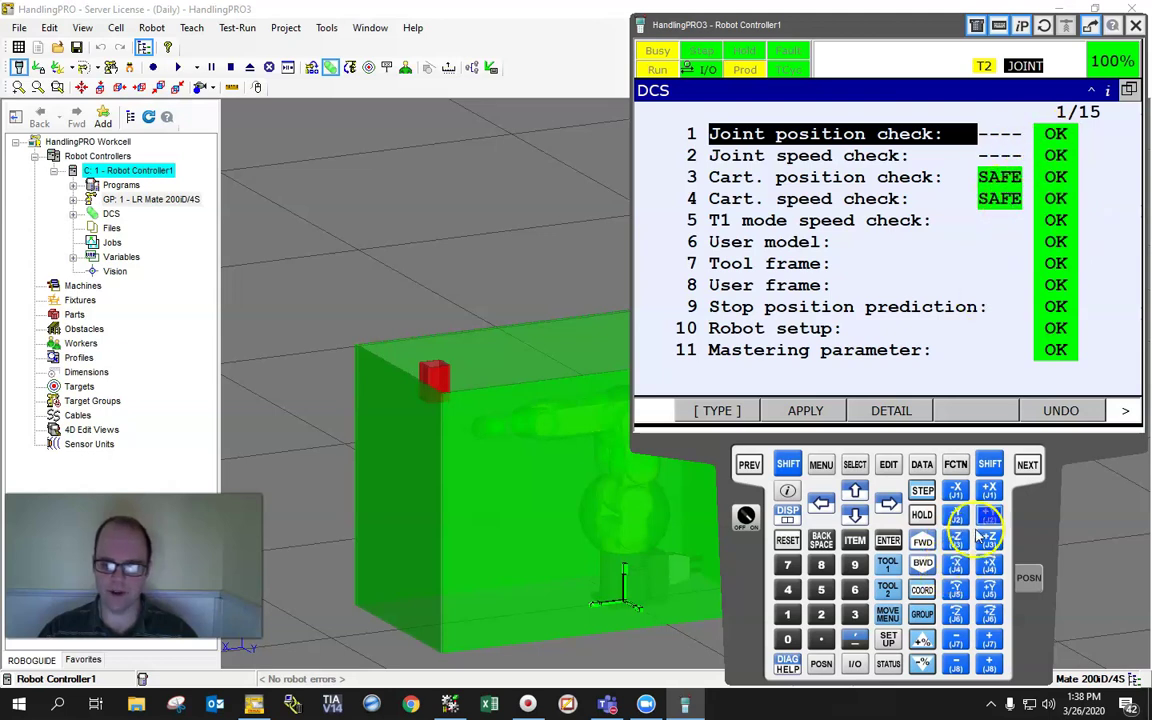
- Jog joint 1 in the positive direction until the robot crosses the boundary of the work cell zone
{"action": "key", "text": "shift"}
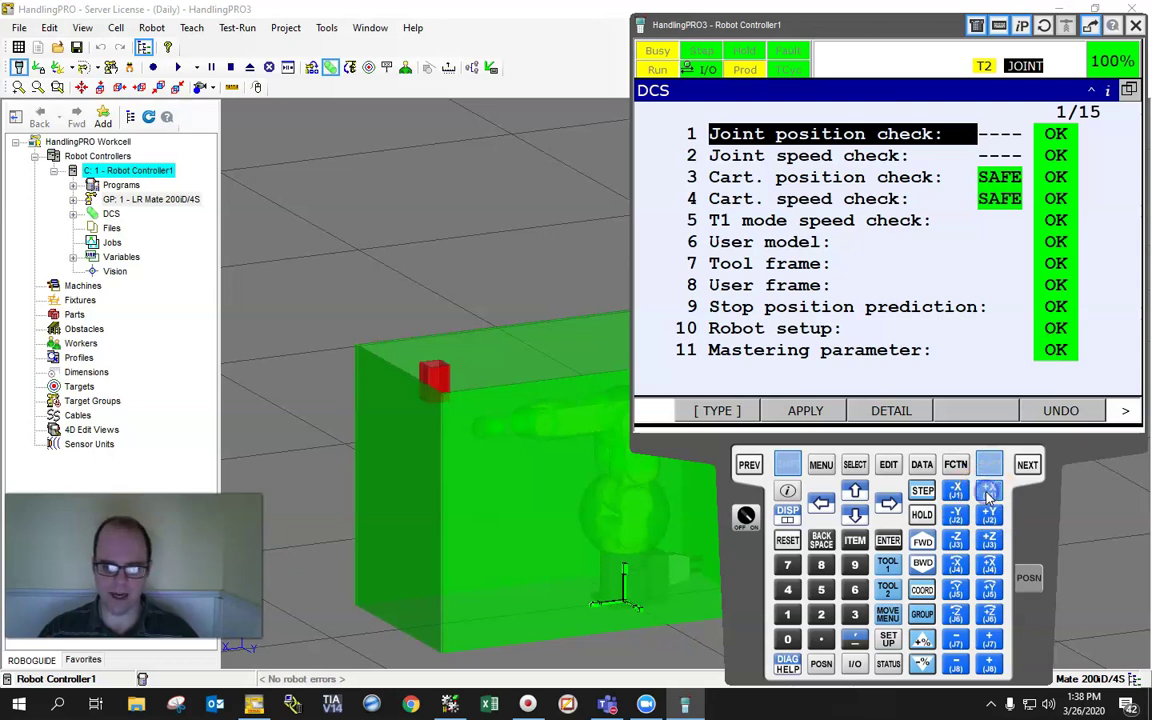
{"action": "scroll", "coordinate": [959, 141], "scroll_direction": "down", "scroll_amount": 11}
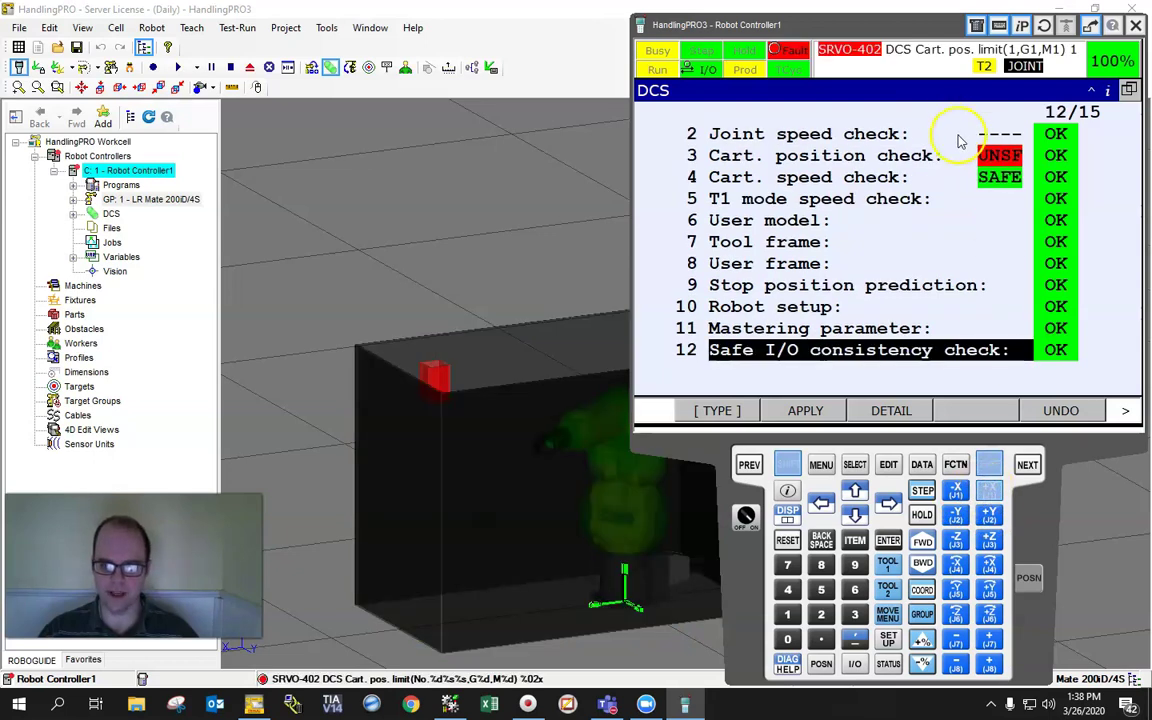
{"action": "scroll", "coordinate": [880, 141], "scroll_direction": "up", "scroll_amount": 11}
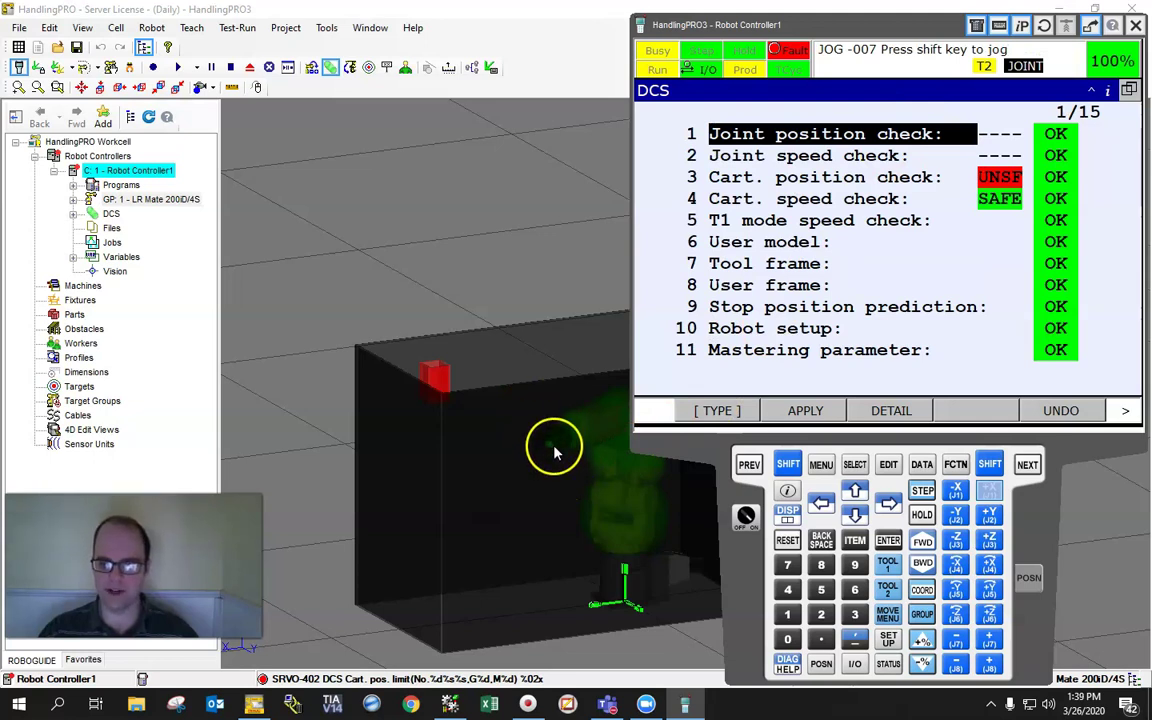
- Reset the DCS position limit fault and jog joint 1 in the negative direction back inside the work cell zone
{"action": "left_click", "coordinate": [799, 548], "text": "shift"}
{"action": "left_click", "coordinate": [788, 541], "text": "shift"}
{"action": "left_click", "coordinate": [955, 494], "text": "shift"}
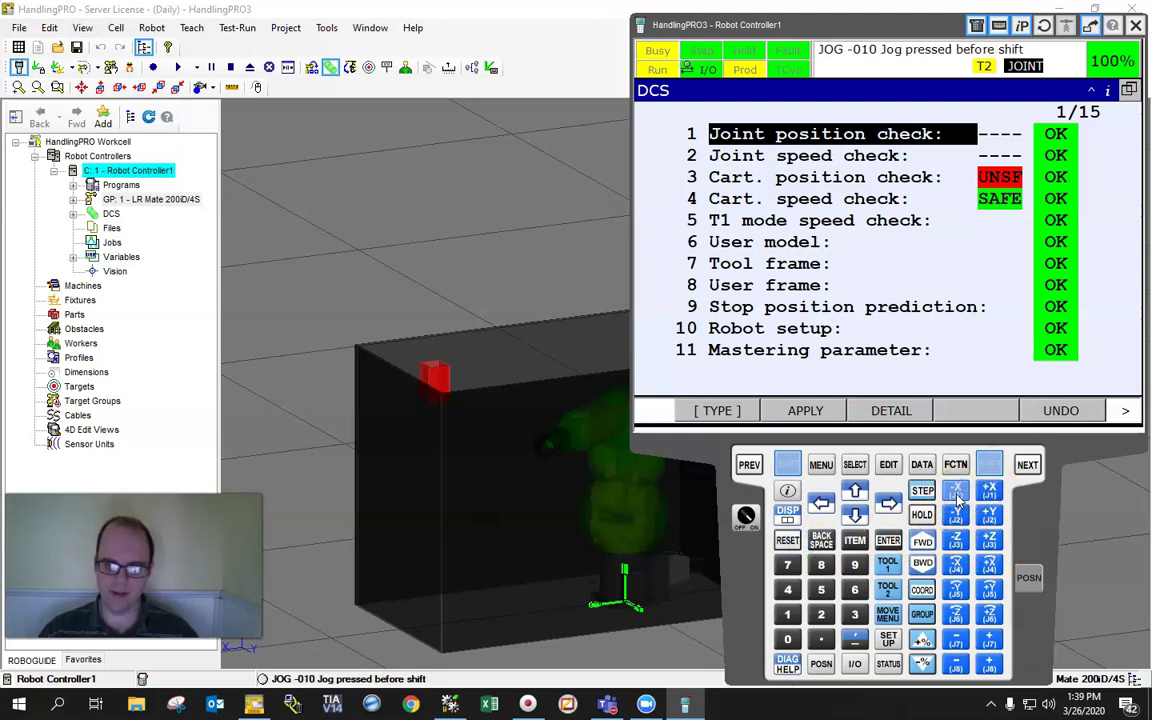
{"action": "left_click", "coordinate": [955, 494], "text": "shift"}
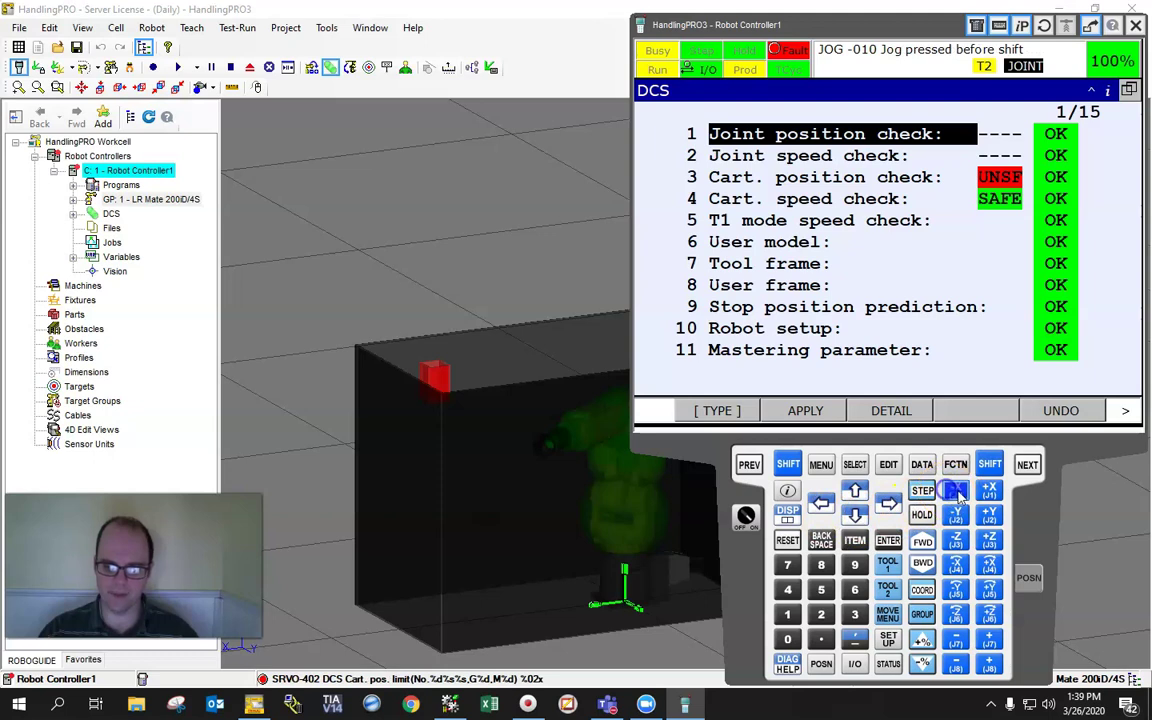
{"action": "left_click", "coordinate": [789, 541], "text": "shift"}
{"action": "left_click", "coordinate": [983, 509], "text": "shift"}
{"action": "left_click", "coordinate": [960, 500], "text": "shift"}
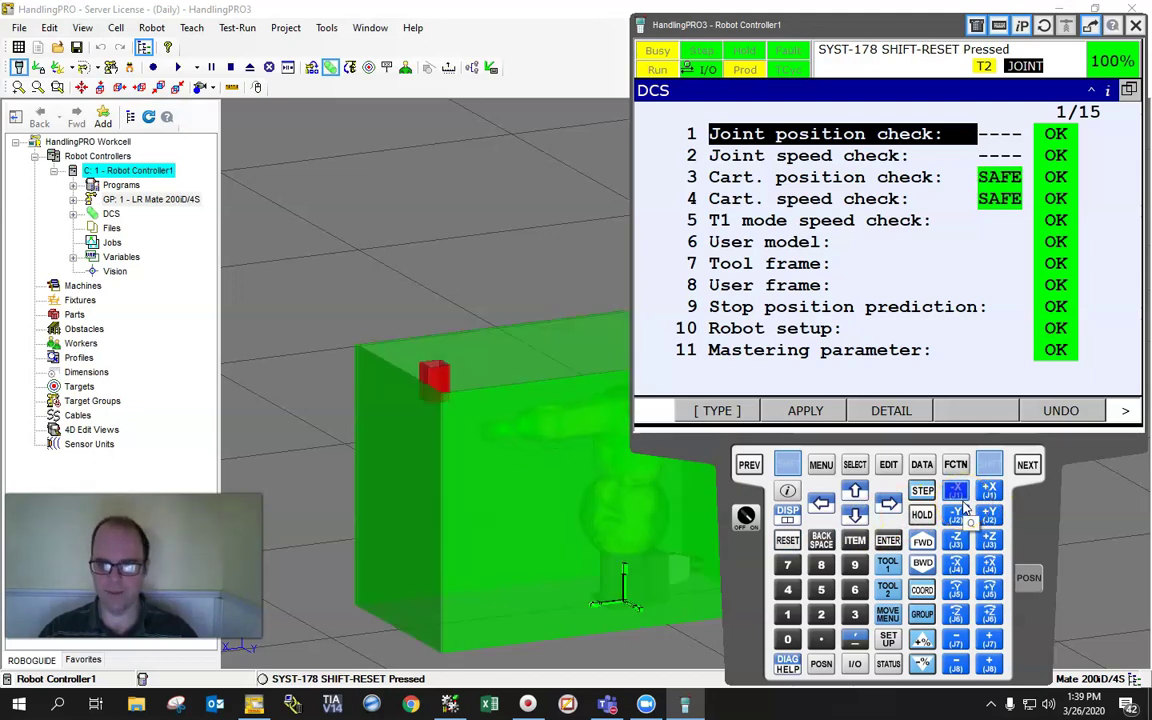
{"action": "left_click", "coordinate": [922, 268]}
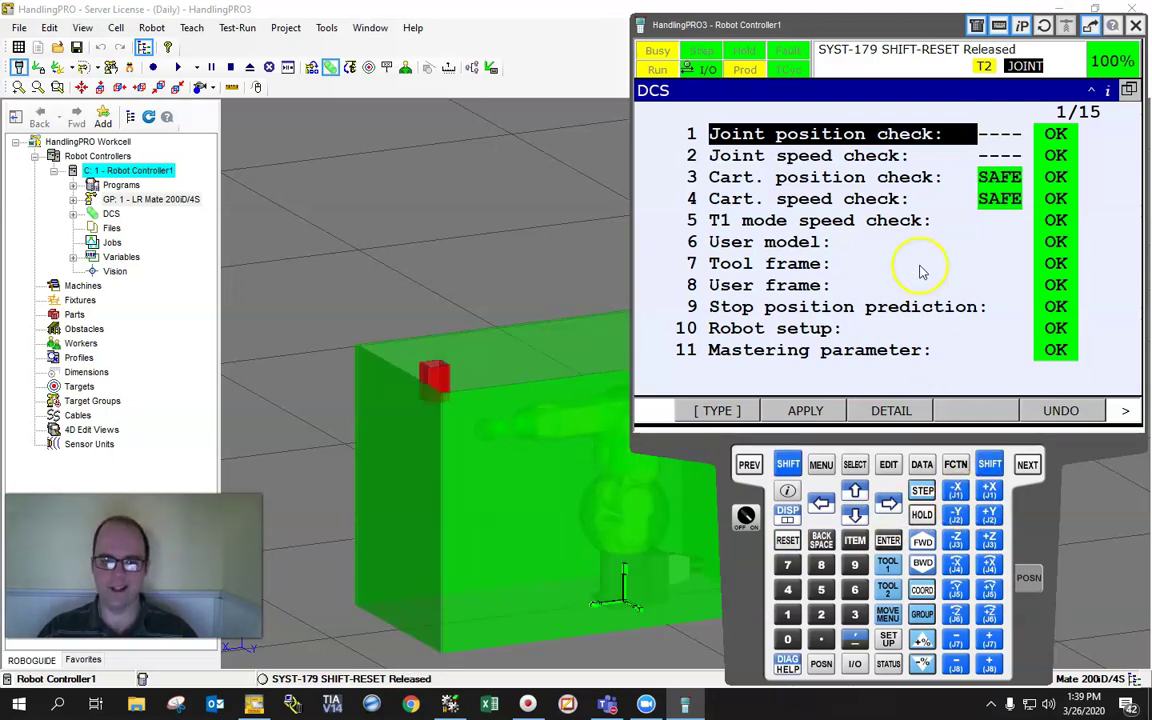
- Set the Work Cell entry of the Cartesian position check to DISABLE and go back to the list of zones
{"action": "left_click", "coordinate": [898, 182]}
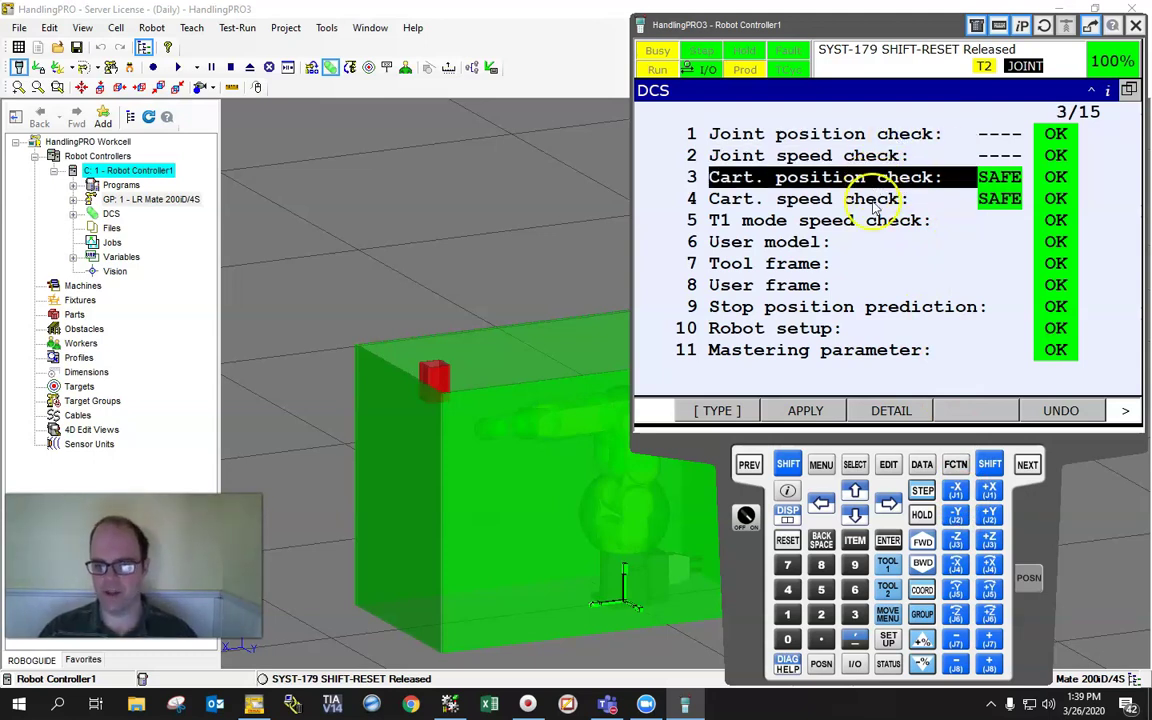
{"action": "left_click", "coordinate": [882, 411]}
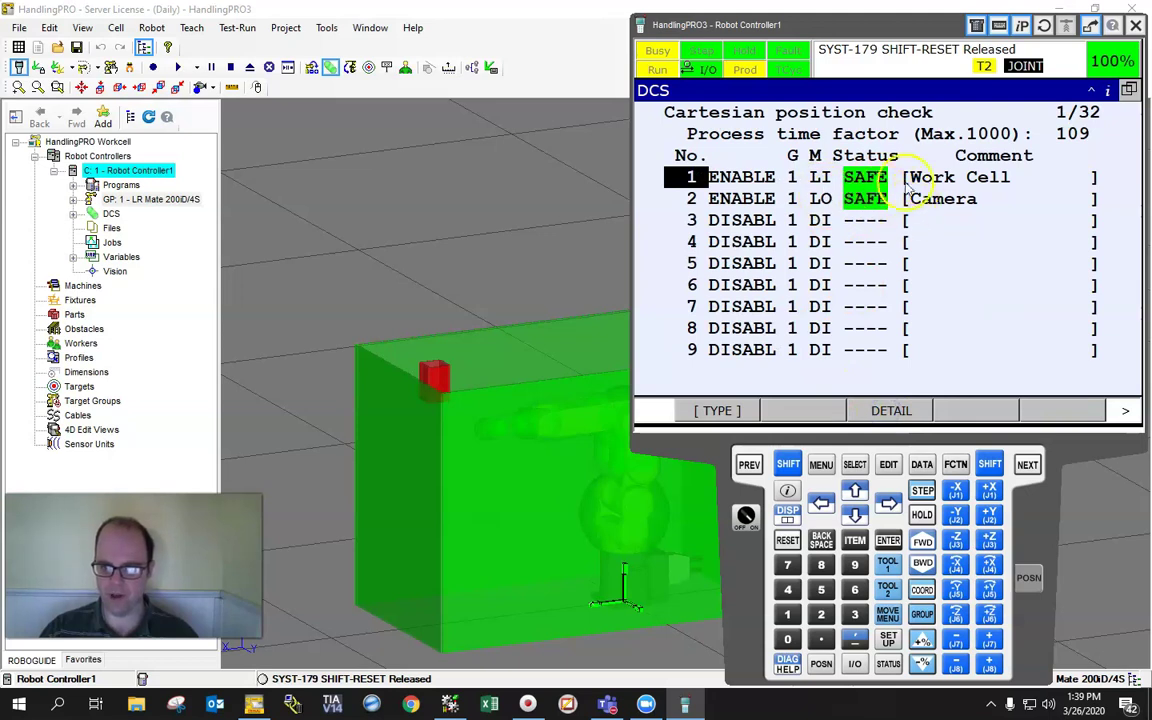
{"action": "left_click", "coordinate": [850, 410]}
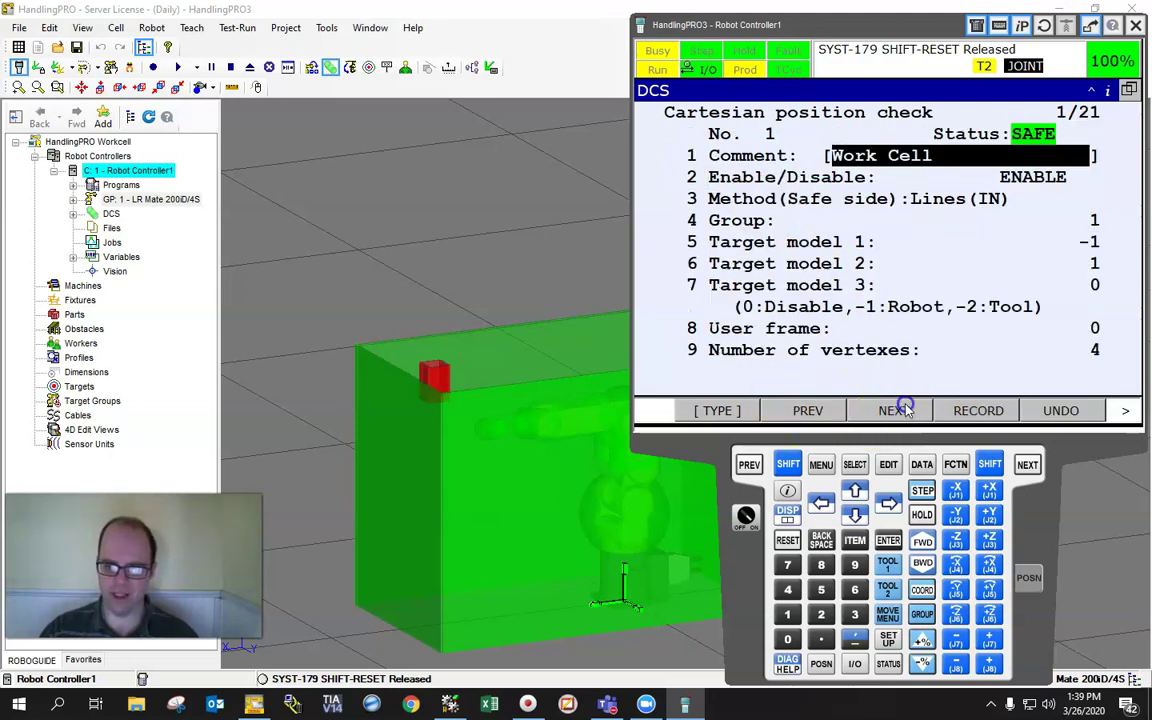
{"action": "left_click", "coordinate": [1036, 180]}
{"action": "left_click", "coordinate": [975, 410]}
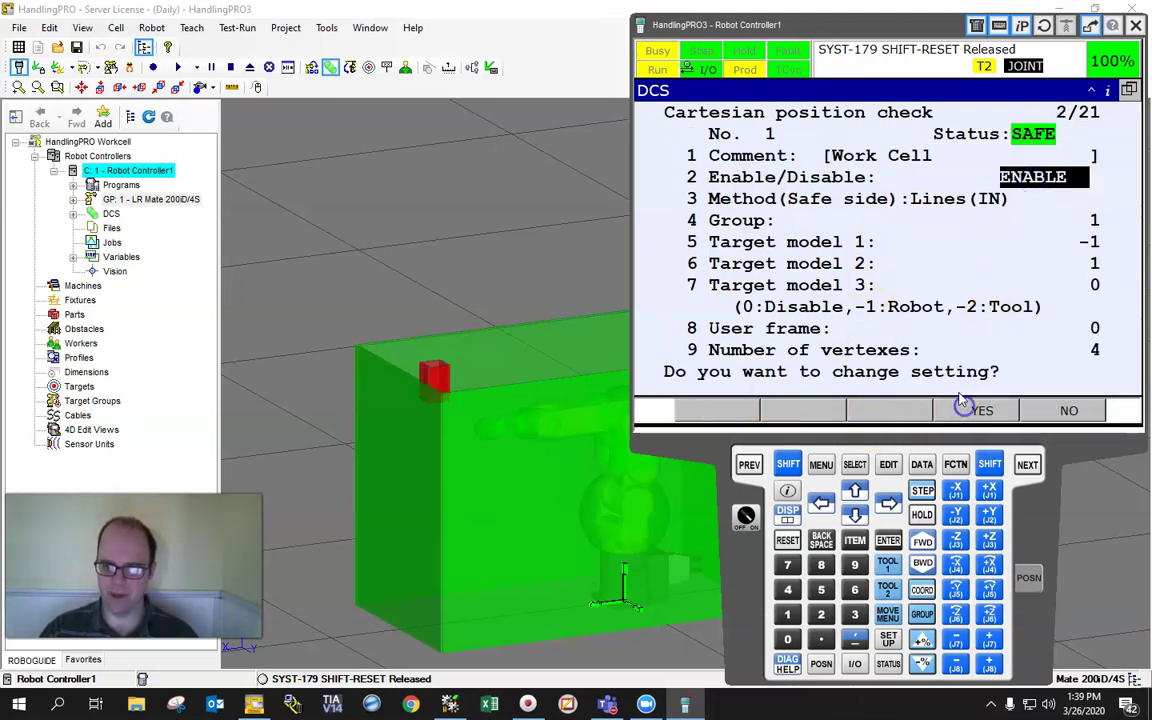
{"action": "left_click", "coordinate": [975, 410]}
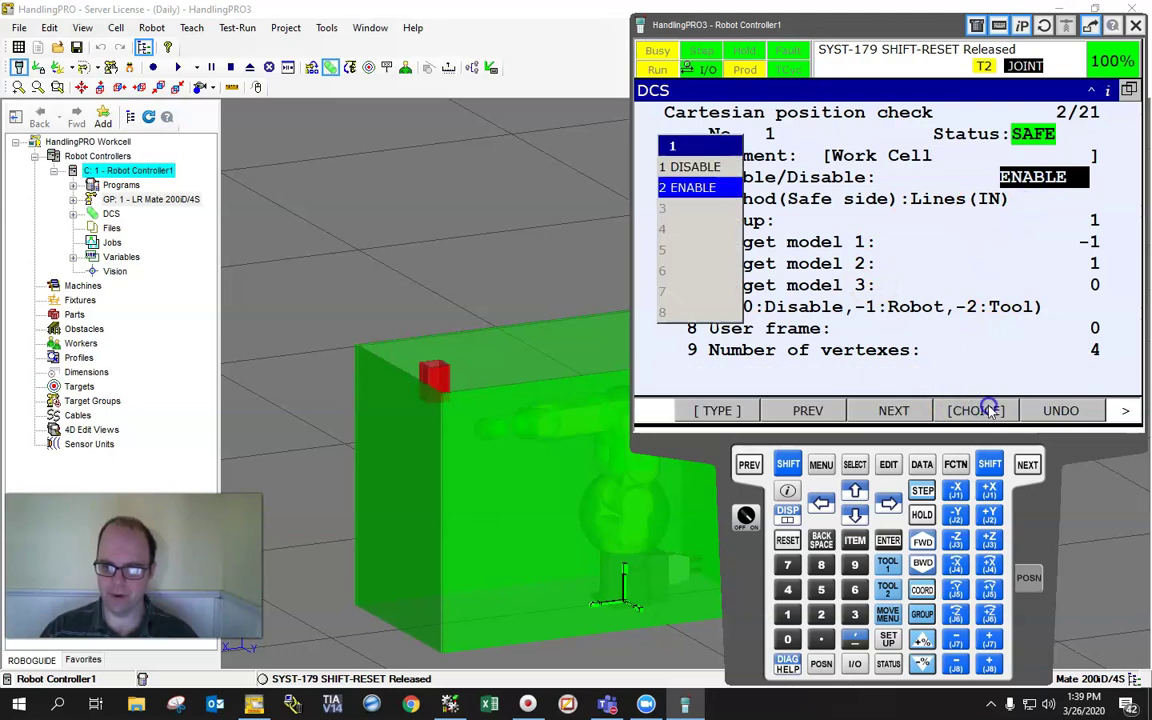
{"action": "left_click", "coordinate": [705, 168]}
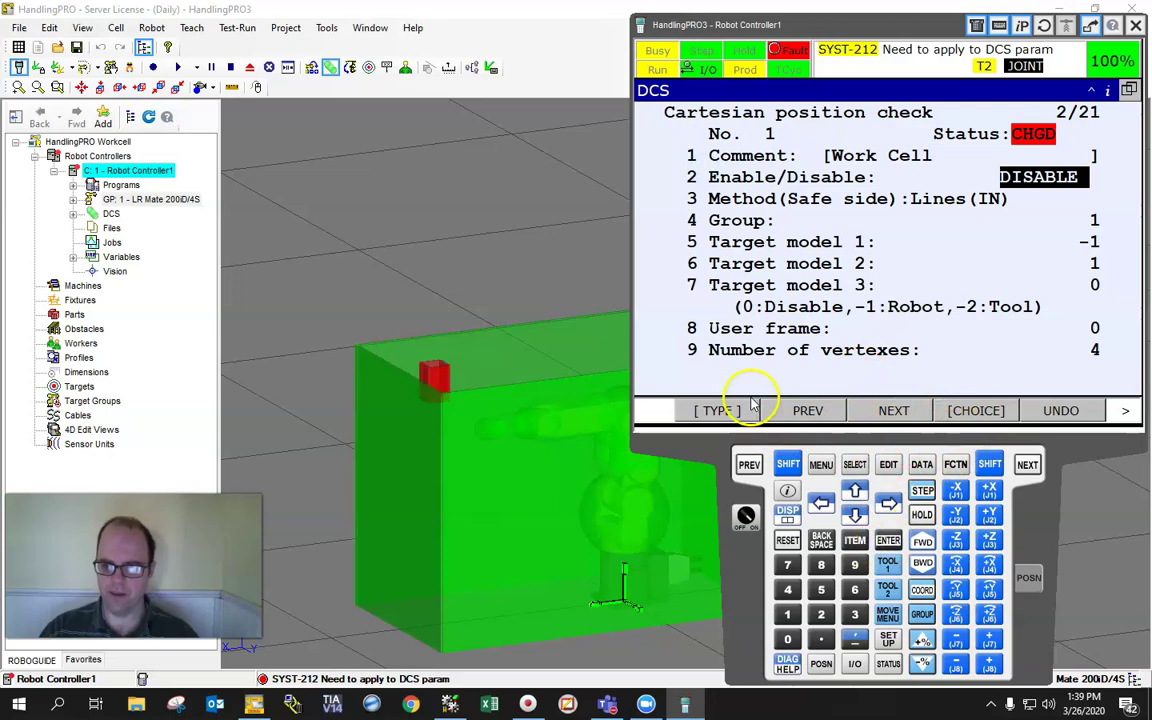
{"action": "left_click", "coordinate": [749, 464]}
- Set the Camera entry of the Cartesian position check to DISABLE and return to the main DCS list
{"action": "left_click", "coordinate": [690, 200]}
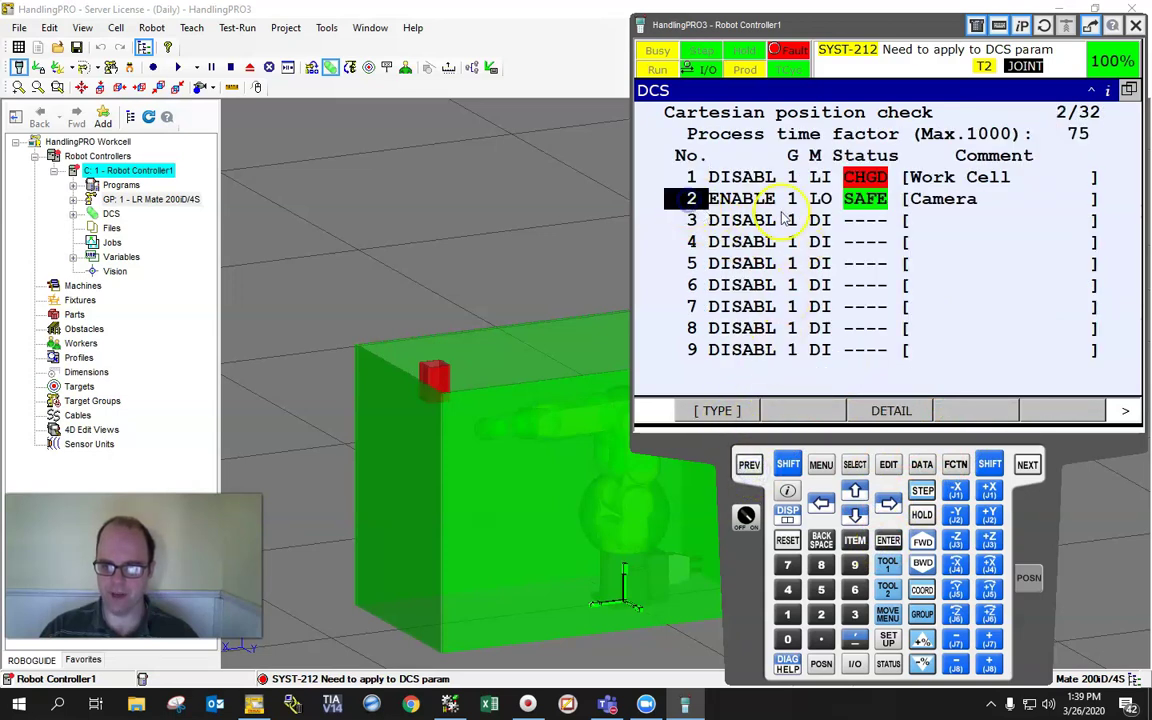
{"action": "left_click", "coordinate": [893, 408]}
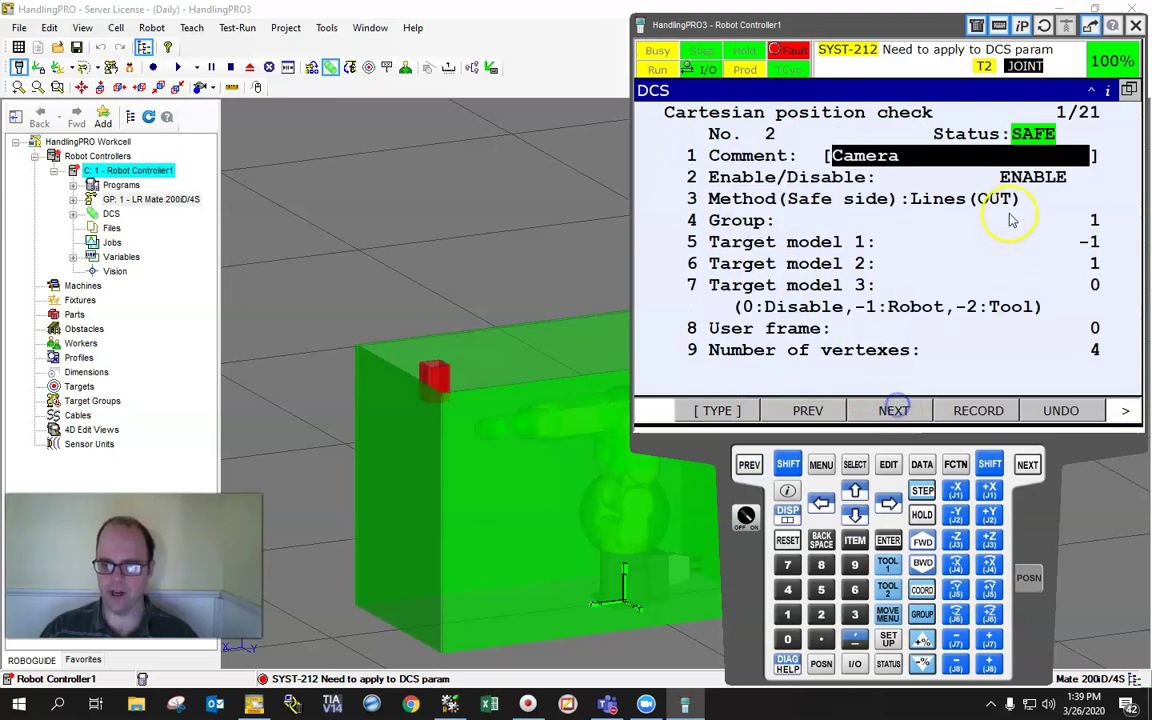
{"action": "left_click", "coordinate": [1028, 180]}
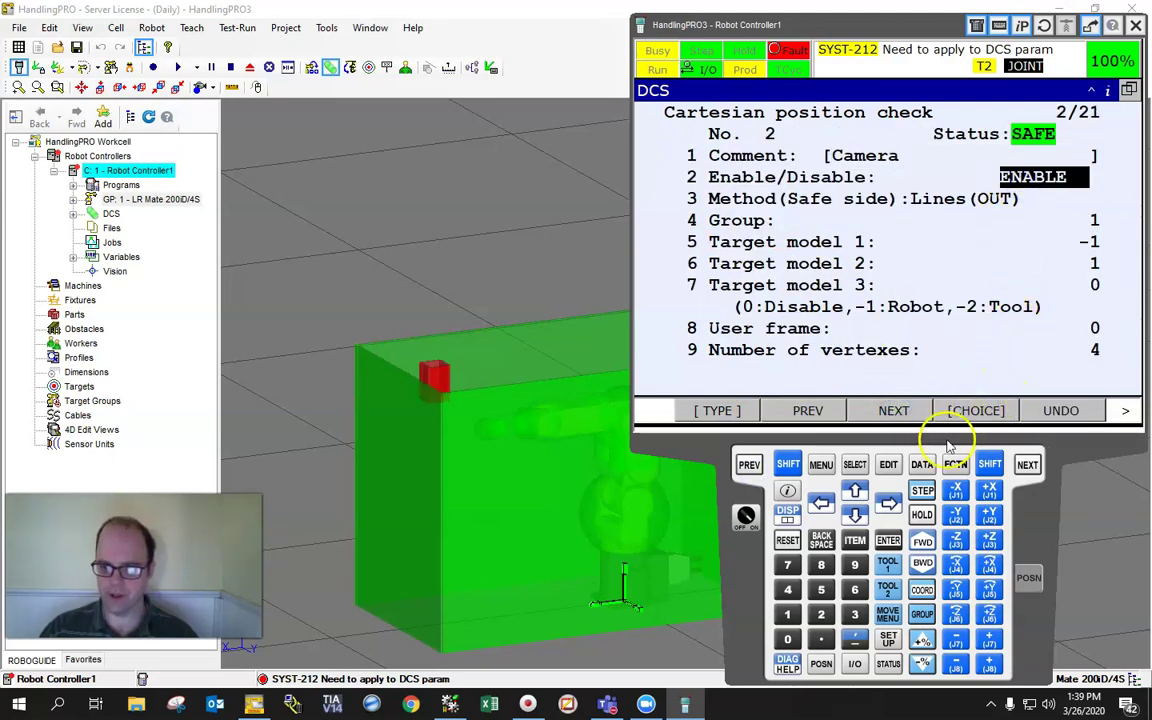
{"action": "left_click", "coordinate": [936, 414]}
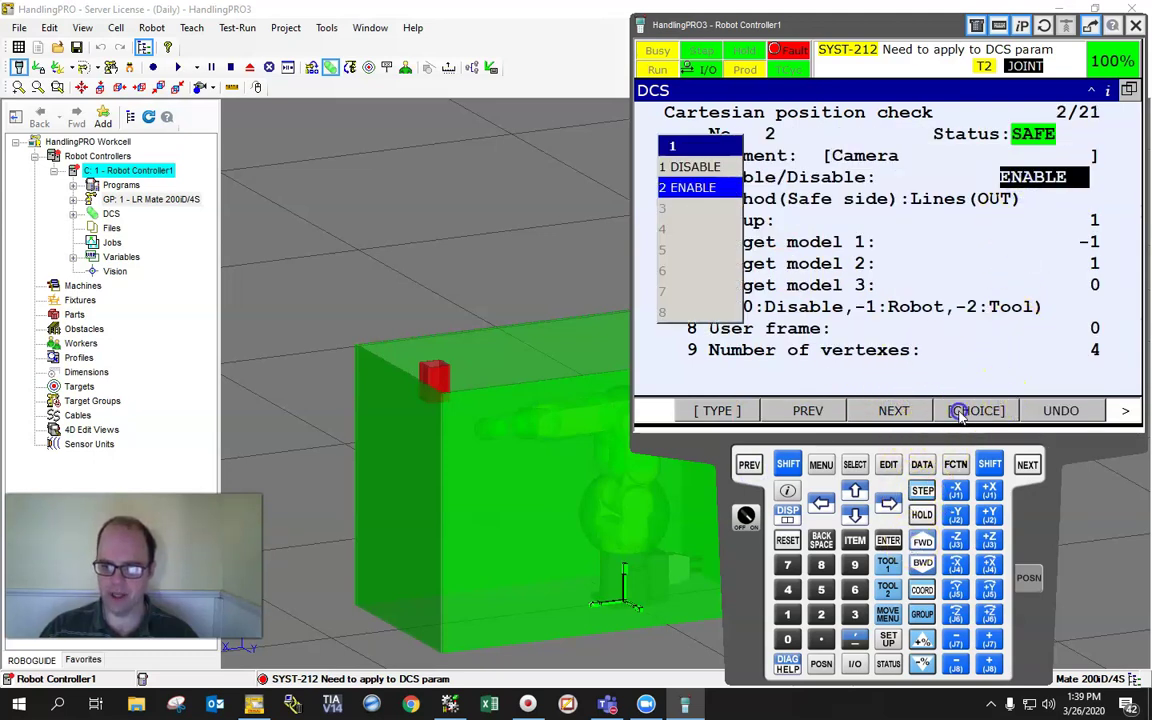
{"action": "left_click", "coordinate": [690, 162]}
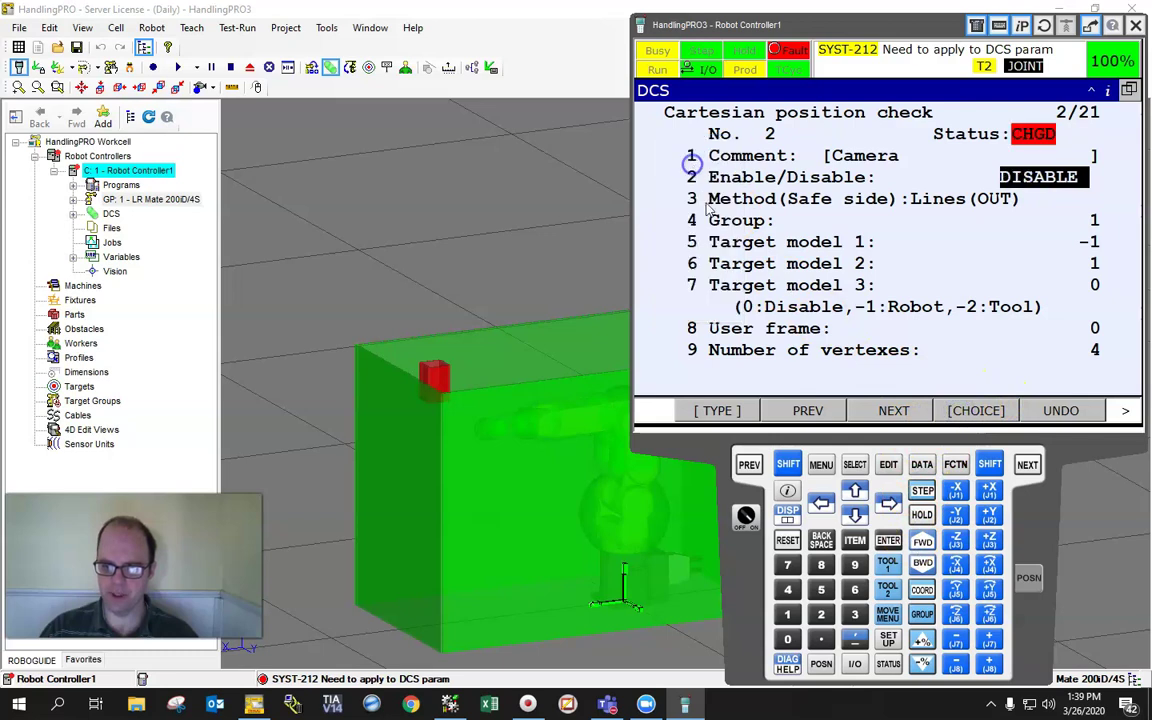
{"action": "left_click", "coordinate": [749, 465]}
{"action": "left_click", "coordinate": [749, 465]}
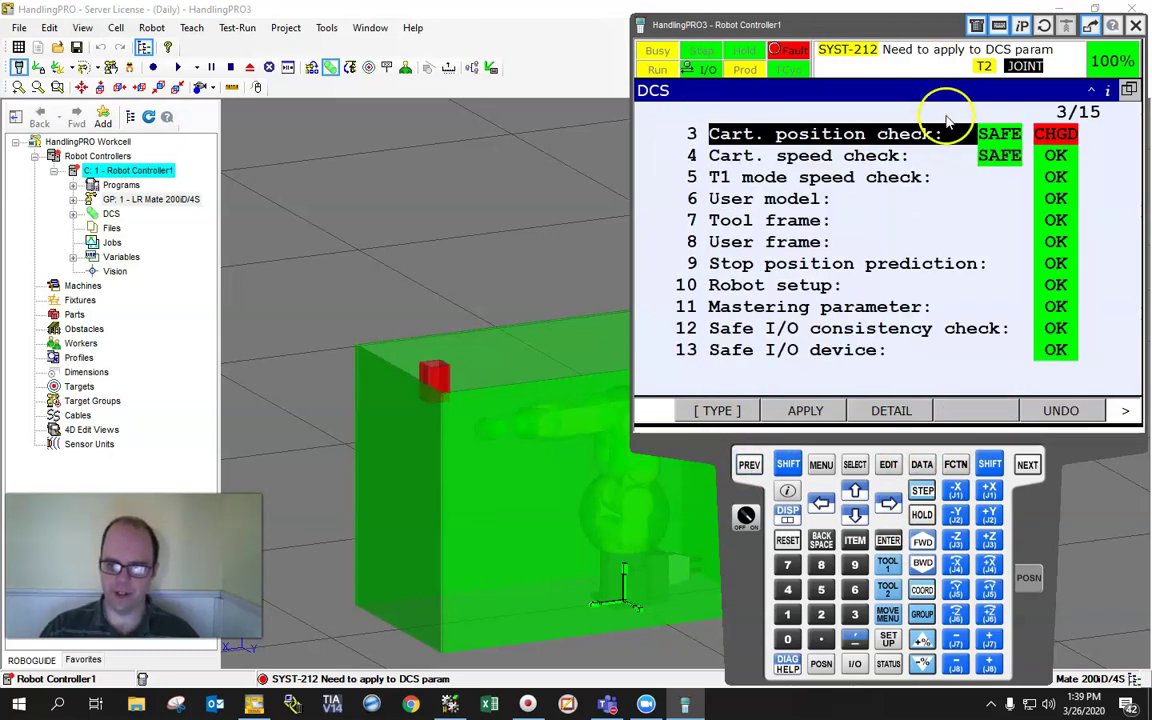
- Set entry 1 of the Cartesian speed check to DISABLE
{"action": "left_click", "coordinate": [848, 162]}
{"action": "left_click", "coordinate": [890, 410]}
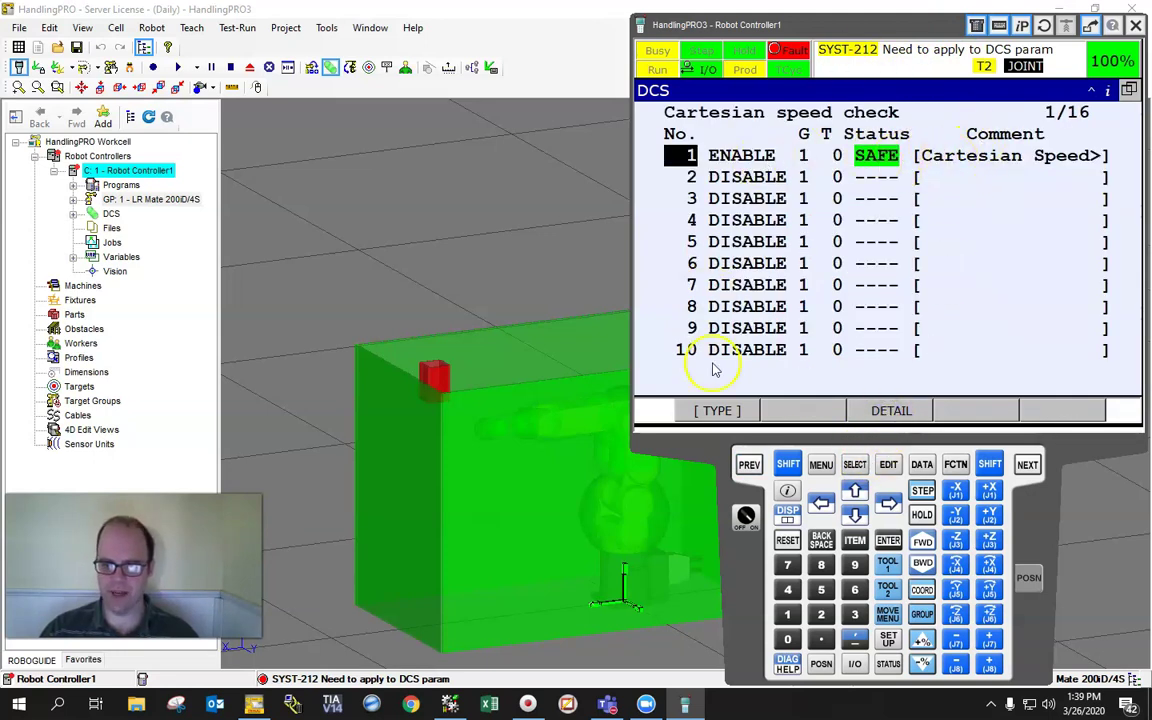
{"action": "left_click", "coordinate": [888, 540]}
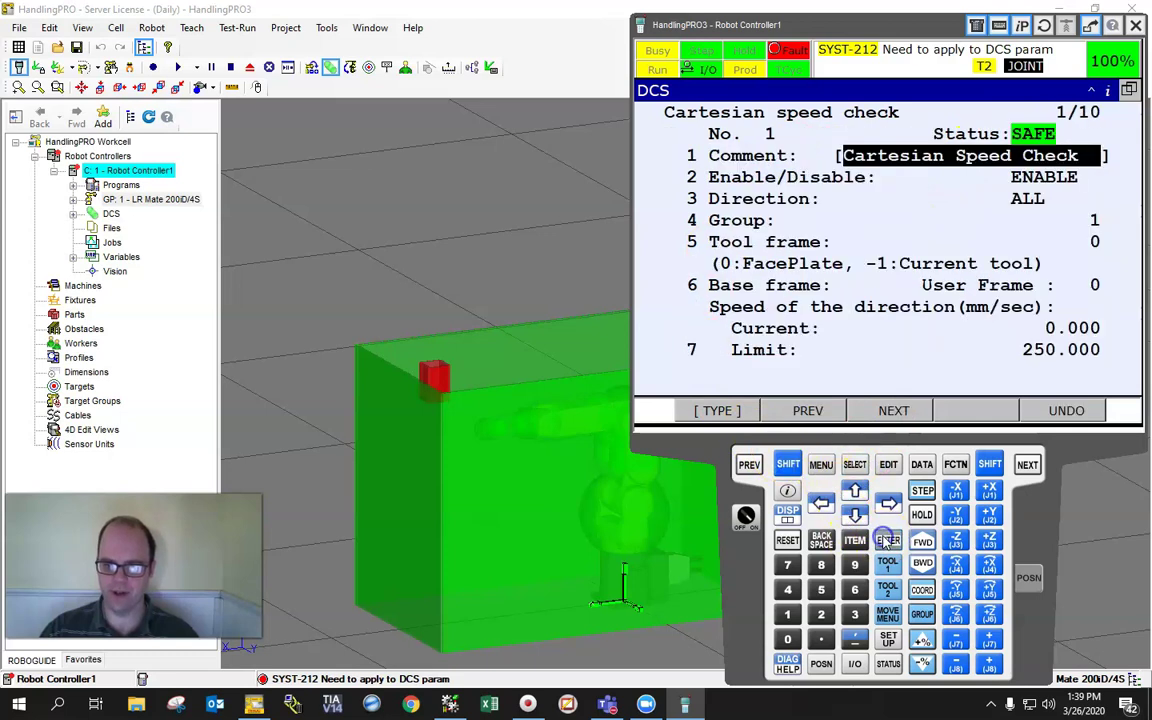
{"action": "left_click", "coordinate": [940, 177]}
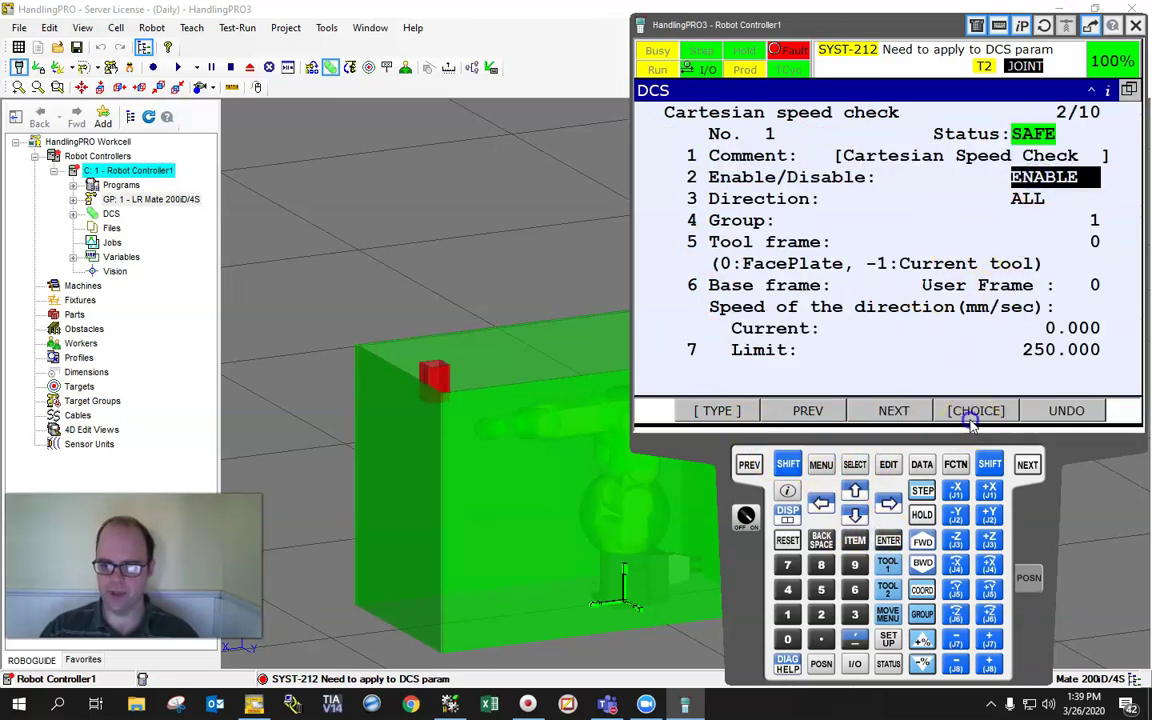
{"action": "left_click", "coordinate": [974, 412]}
{"action": "left_click", "coordinate": [702, 166]}
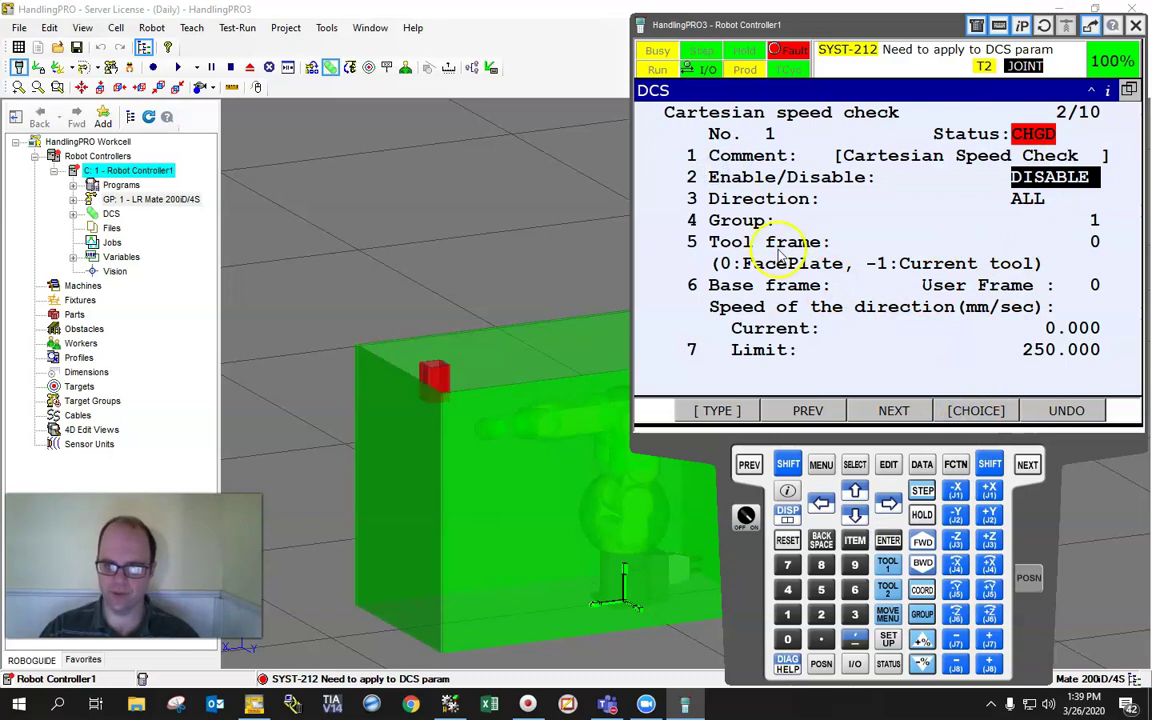
- Return to the main DCS list and select the Joint position check
{"action": "left_click", "coordinate": [721, 411]}
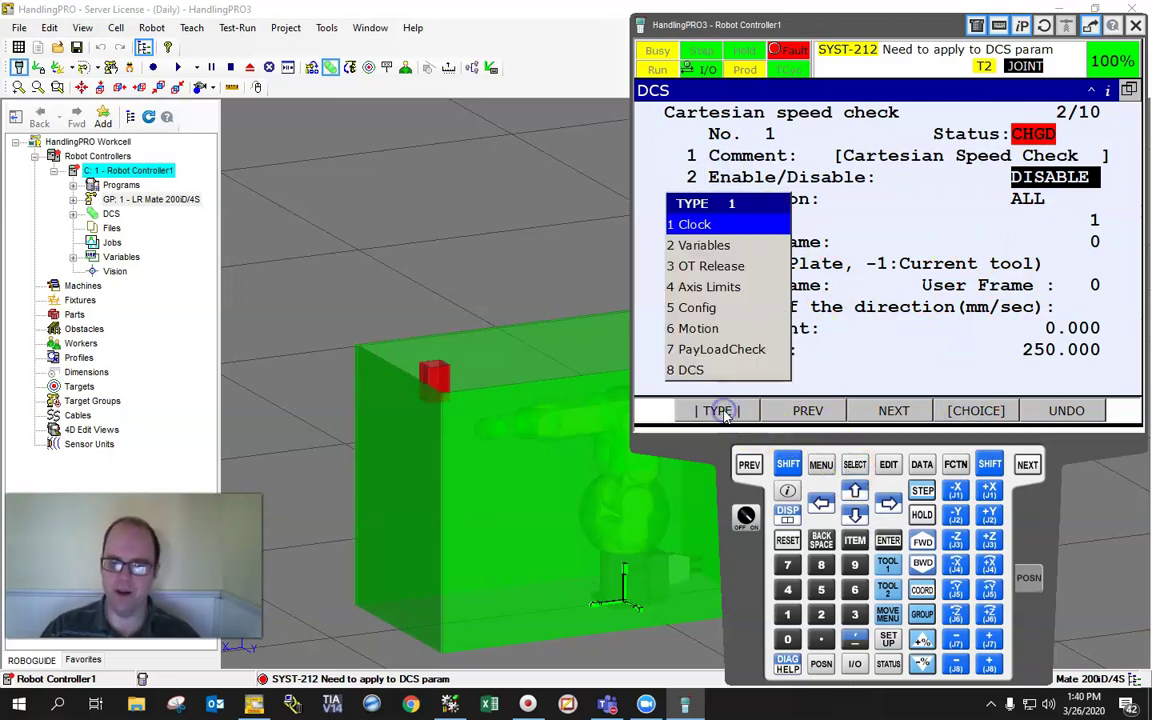
{"action": "left_click", "coordinate": [716, 375]}
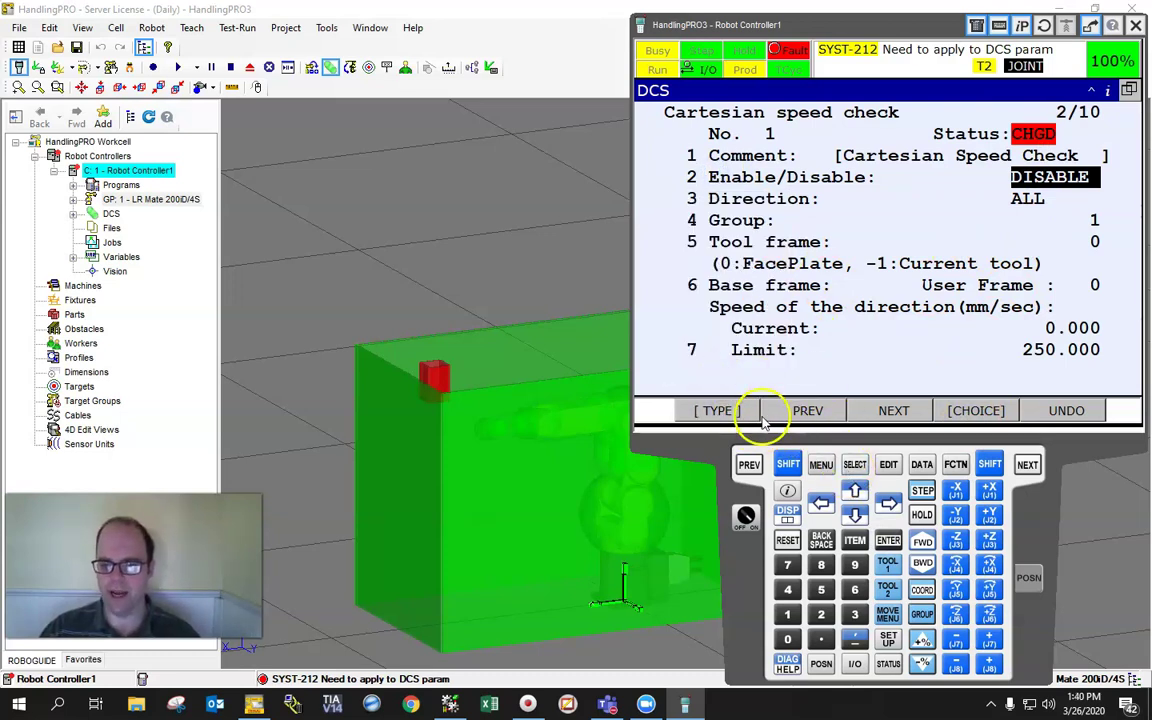
{"action": "left_click", "coordinate": [752, 465]}
{"action": "left_click", "coordinate": [752, 465]}
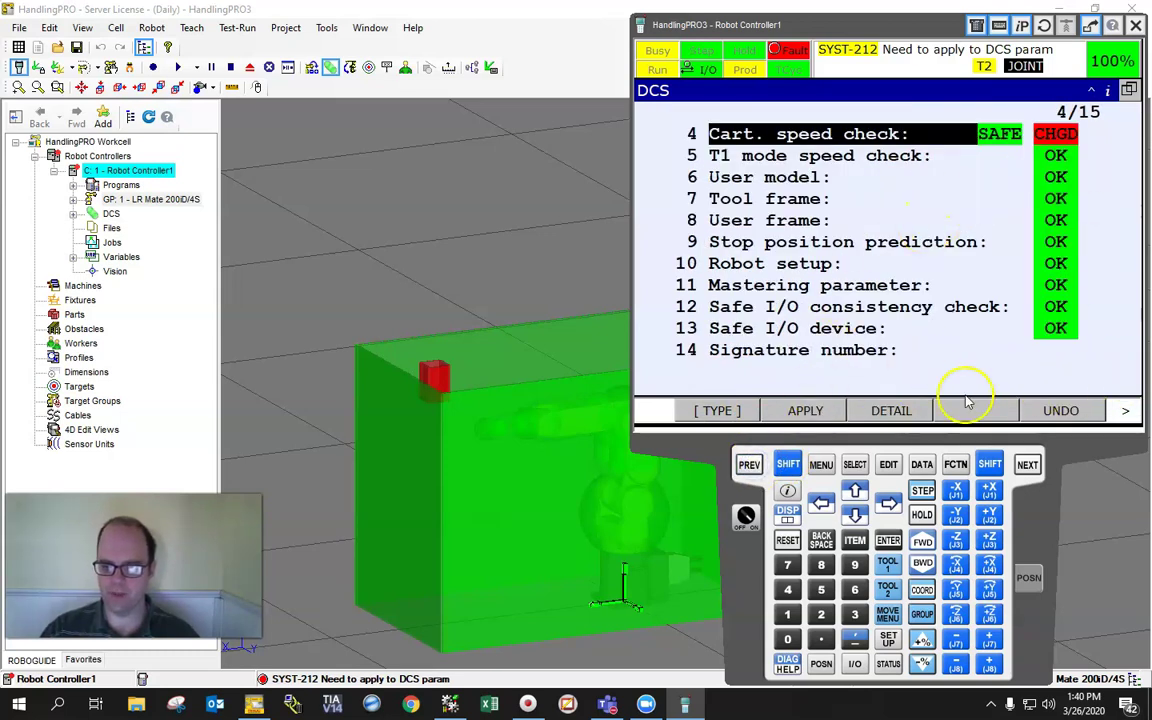
{"action": "left_click", "coordinate": [855, 490]}
{"action": "left_click", "coordinate": [855, 490]}
{"action": "left_click", "coordinate": [855, 490]}
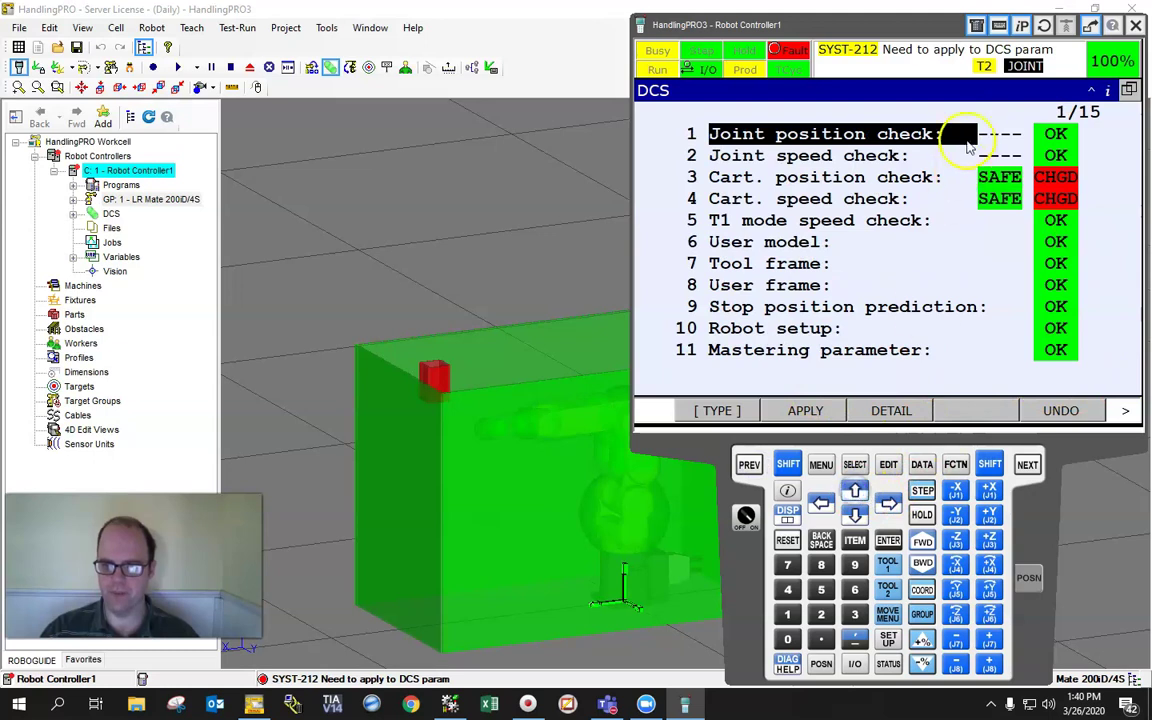
- Apply the changed DCS parameters by entering the master code number and accept the verification listing
{"action": "left_click", "coordinate": [805, 410]}
{"action": "left_click", "coordinate": [790, 615]}
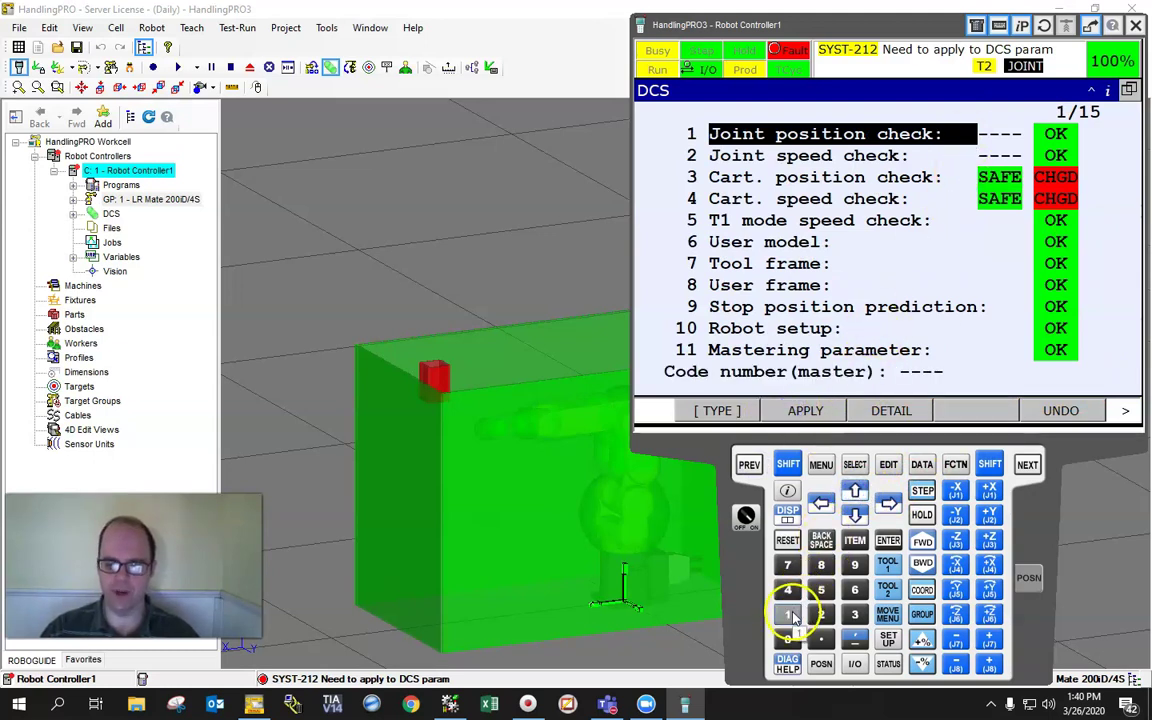
{"action": "left_click", "coordinate": [791, 615]}
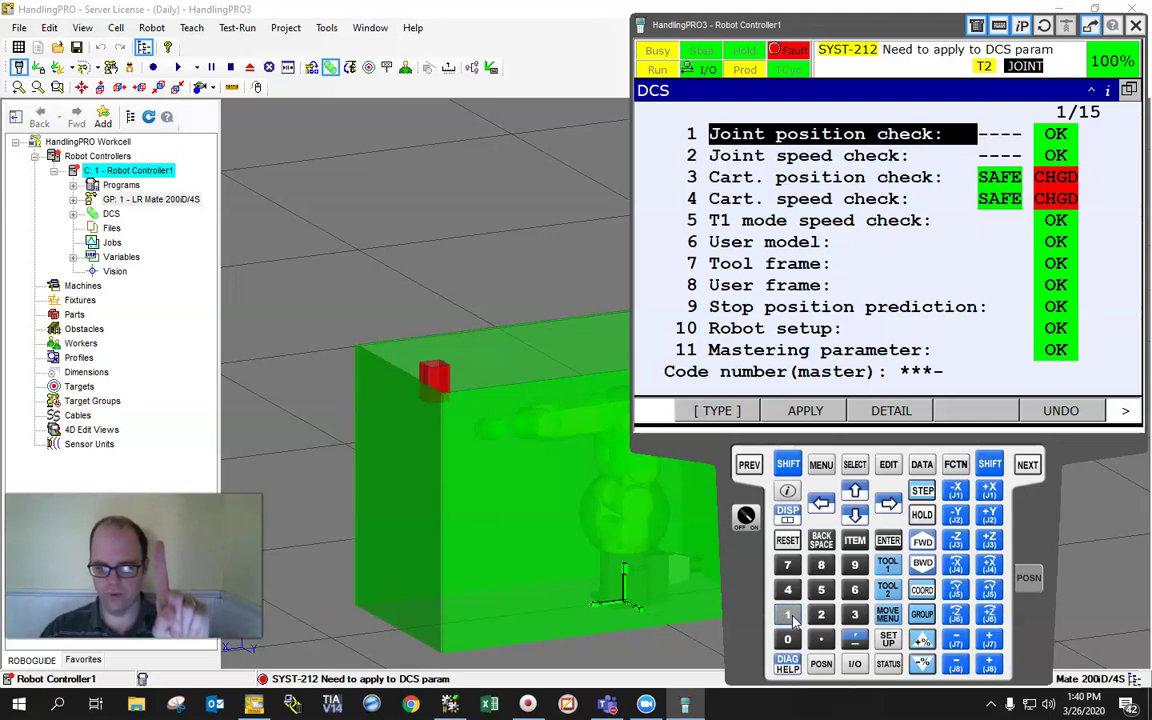
{"action": "left_click", "coordinate": [790, 615]}
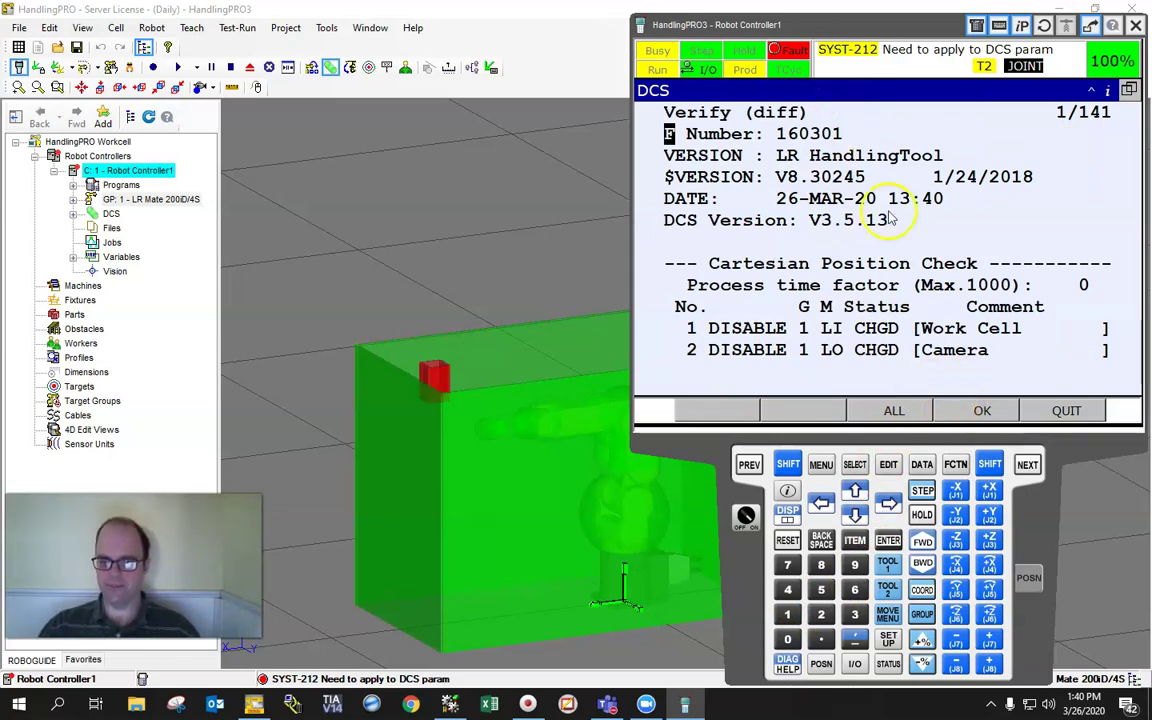
{"action": "left_click", "coordinate": [891, 410]}
{"action": "left_click", "coordinate": [891, 410]}
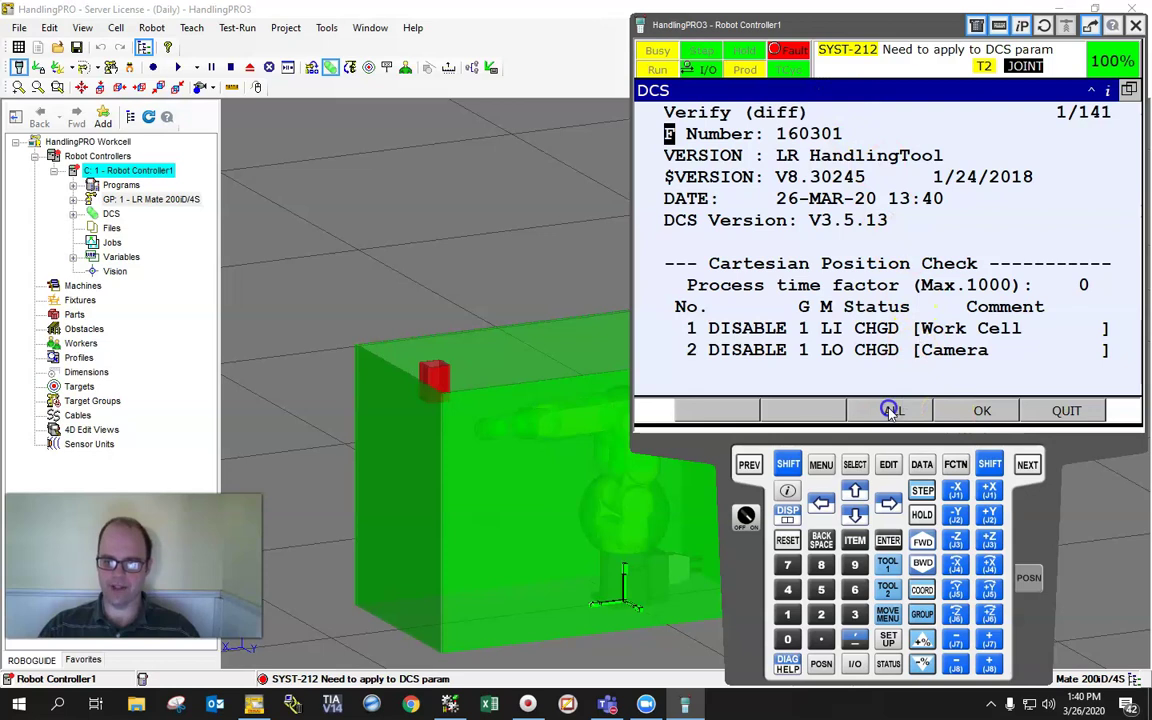
{"action": "left_click", "coordinate": [965, 411]}
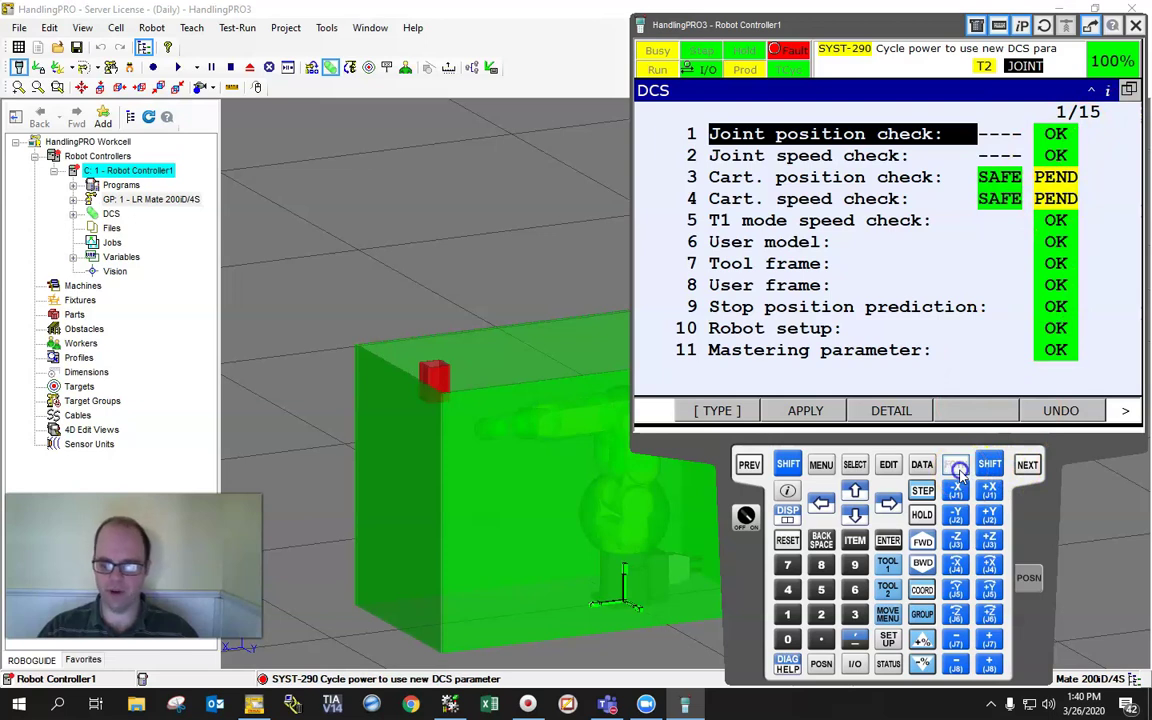
- Restart the virtual robot controller with a cold start to activate the new DCS parameters
{"action": "left_click", "coordinate": [958, 474]}
{"action": "left_click", "coordinate": [1025, 323]}
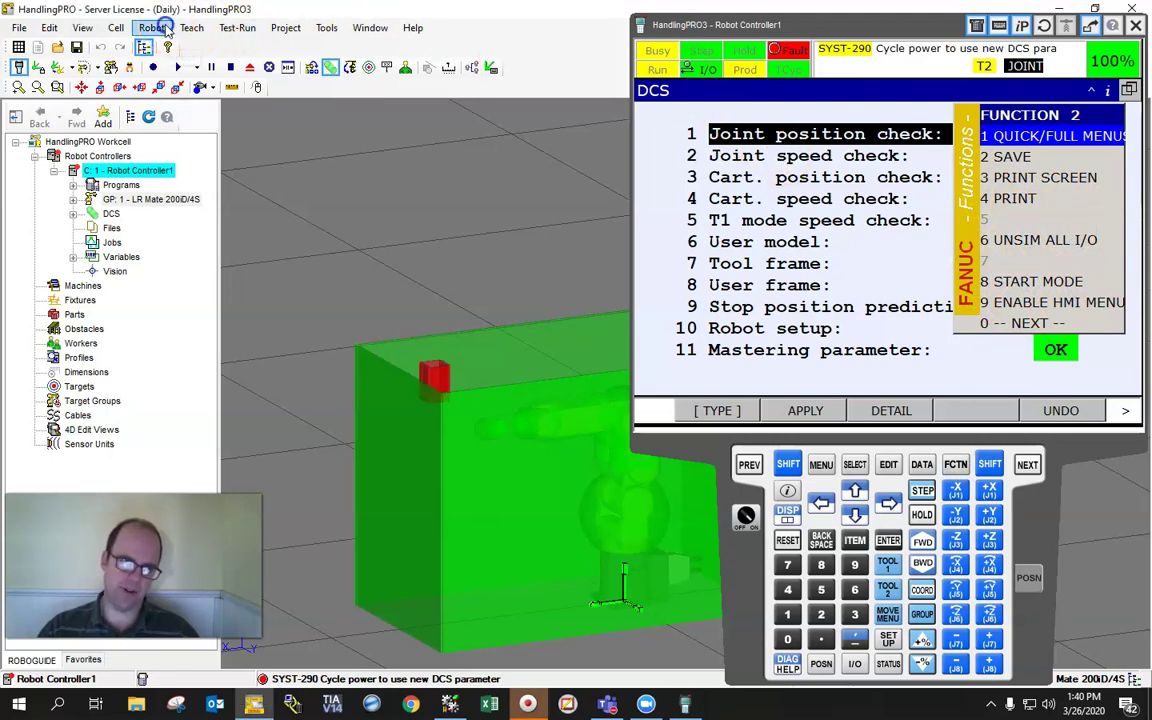
{"action": "left_click", "coordinate": [162, 30]}
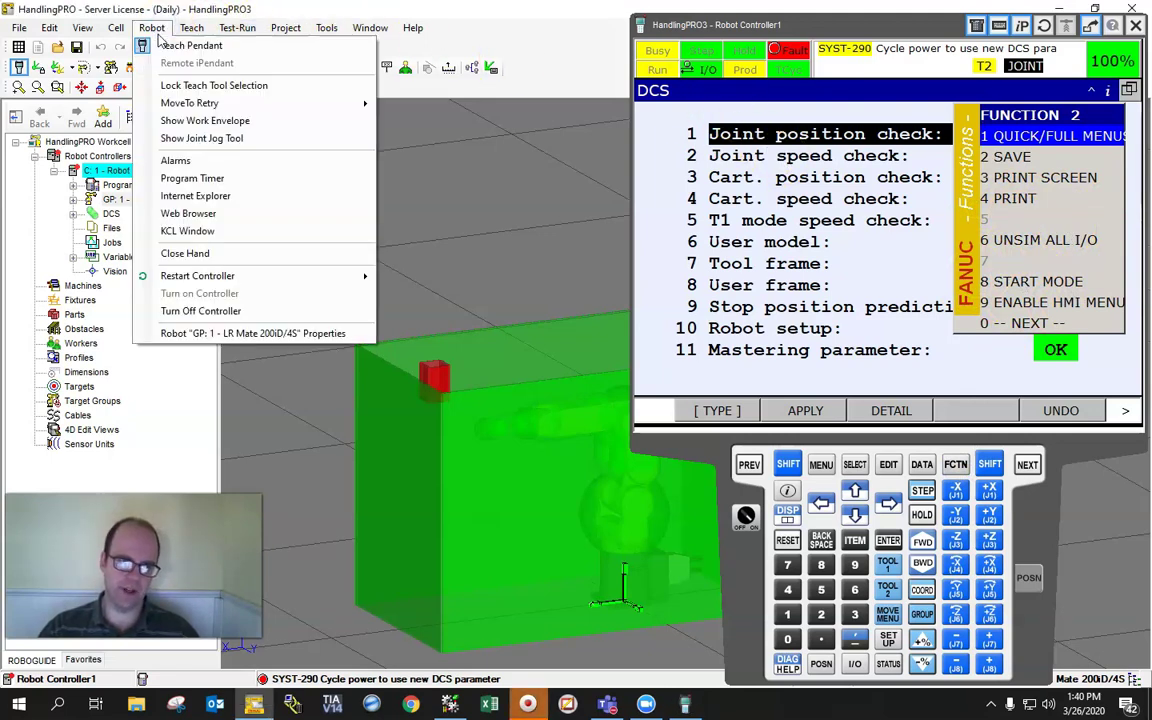
{"action": "mouse_move", "coordinate": [225, 276]}
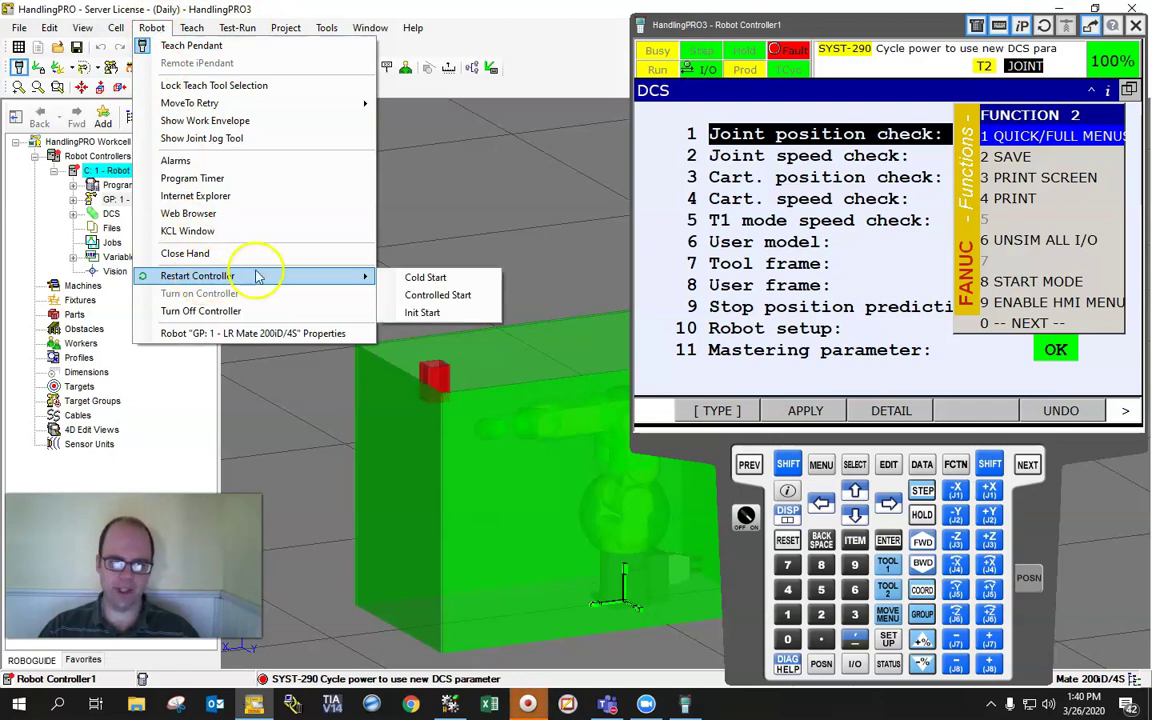
{"action": "left_click", "coordinate": [446, 281]}
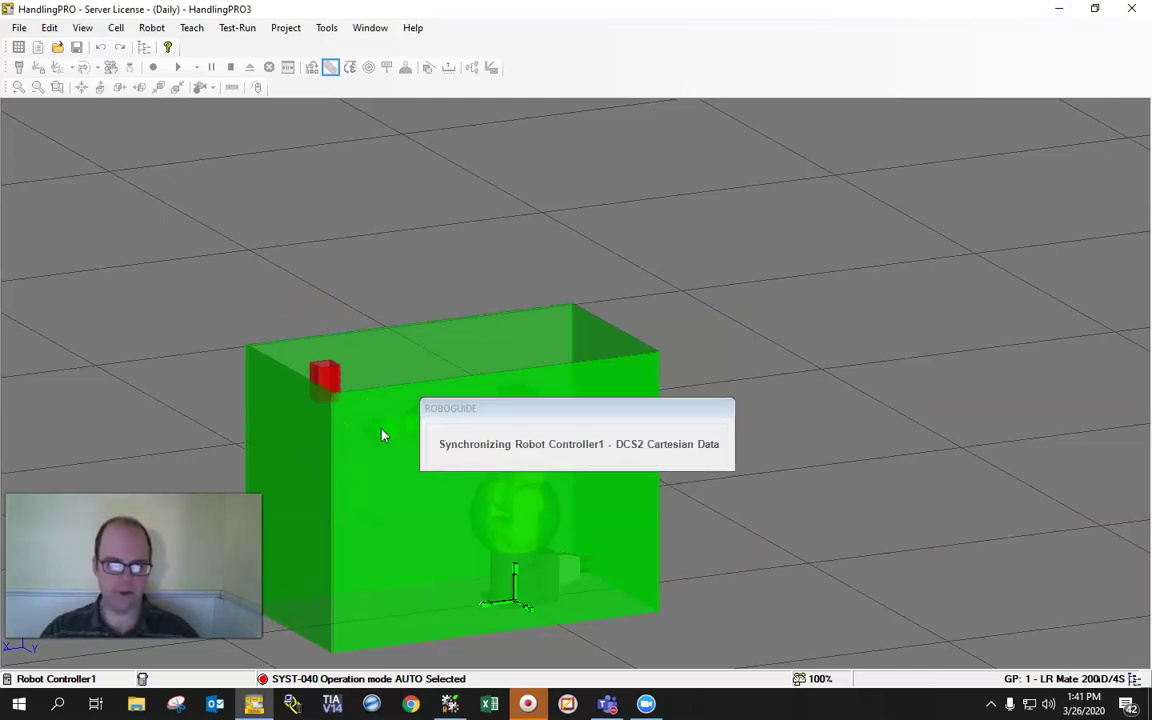
{"action": "left_click", "coordinate": [389, 457]}
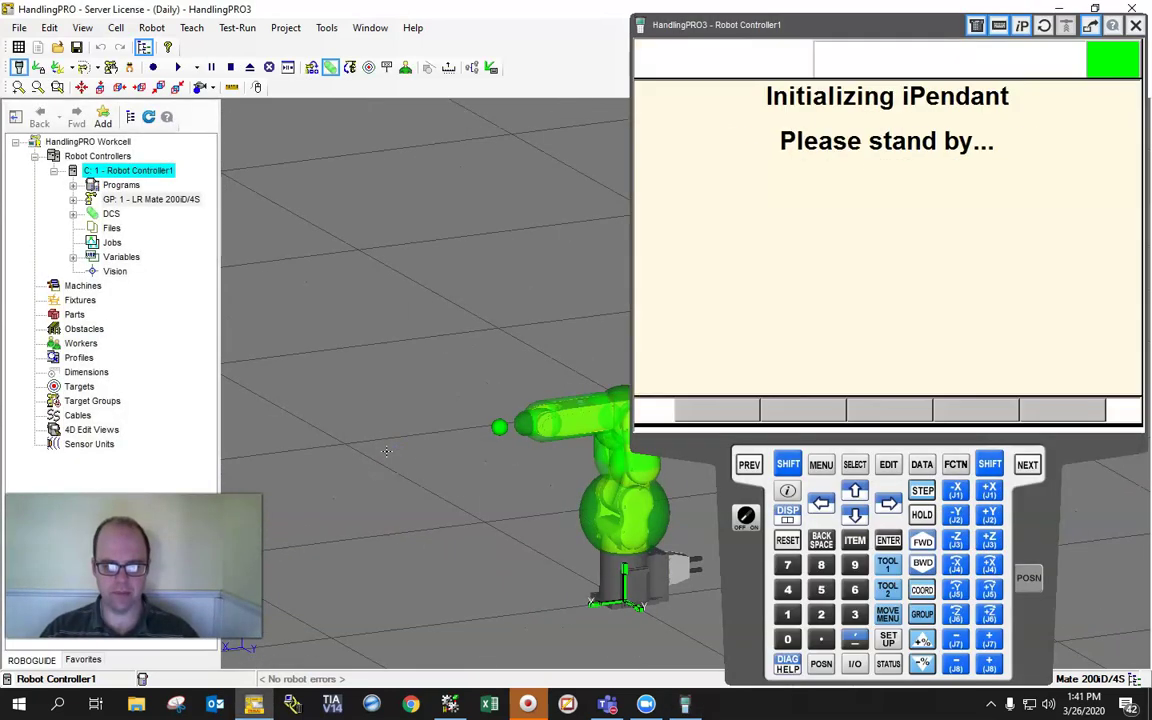
{"action": "left_click", "coordinate": [496, 424]}
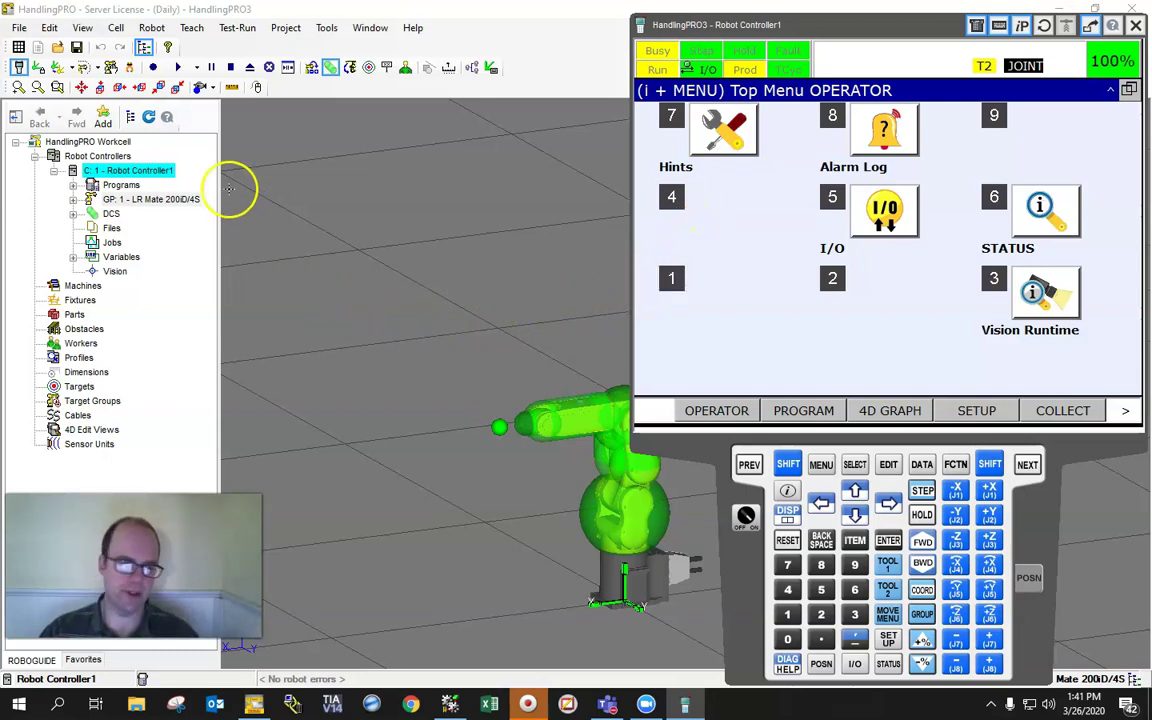
- Expand the LR Mate 200iD/4S robot group and its Tooling branch to list the tool frames
{"action": "left_click", "coordinate": [73, 202]}
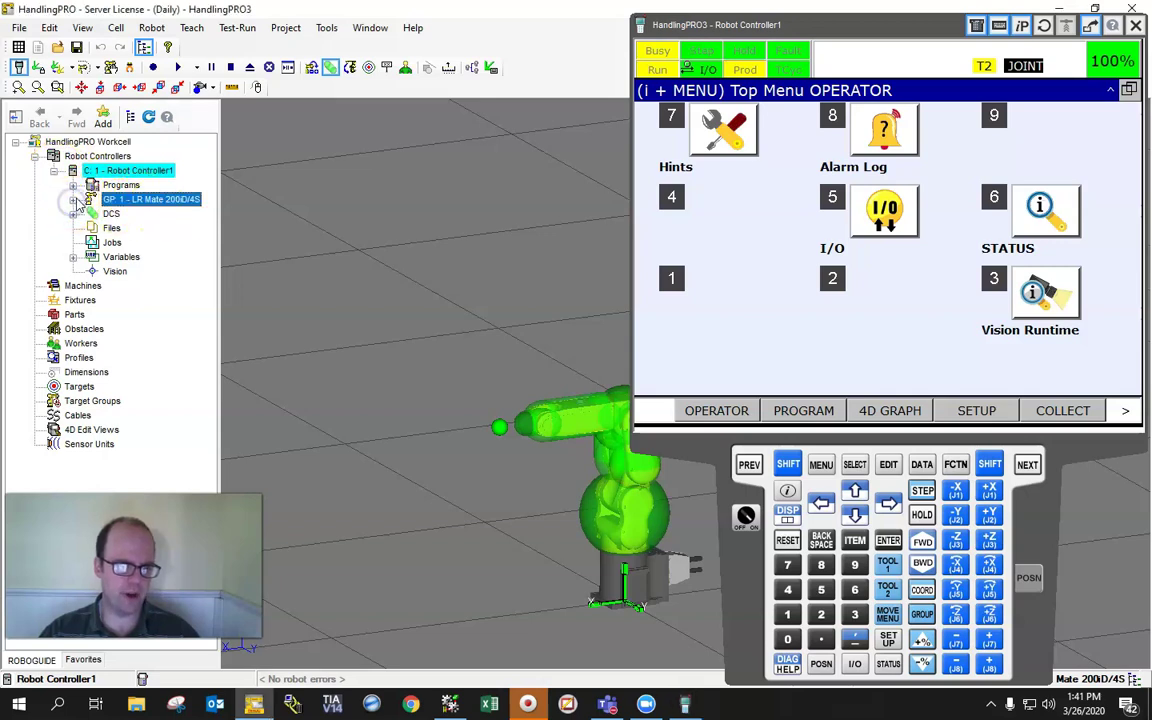
{"action": "left_click", "coordinate": [74, 200]}
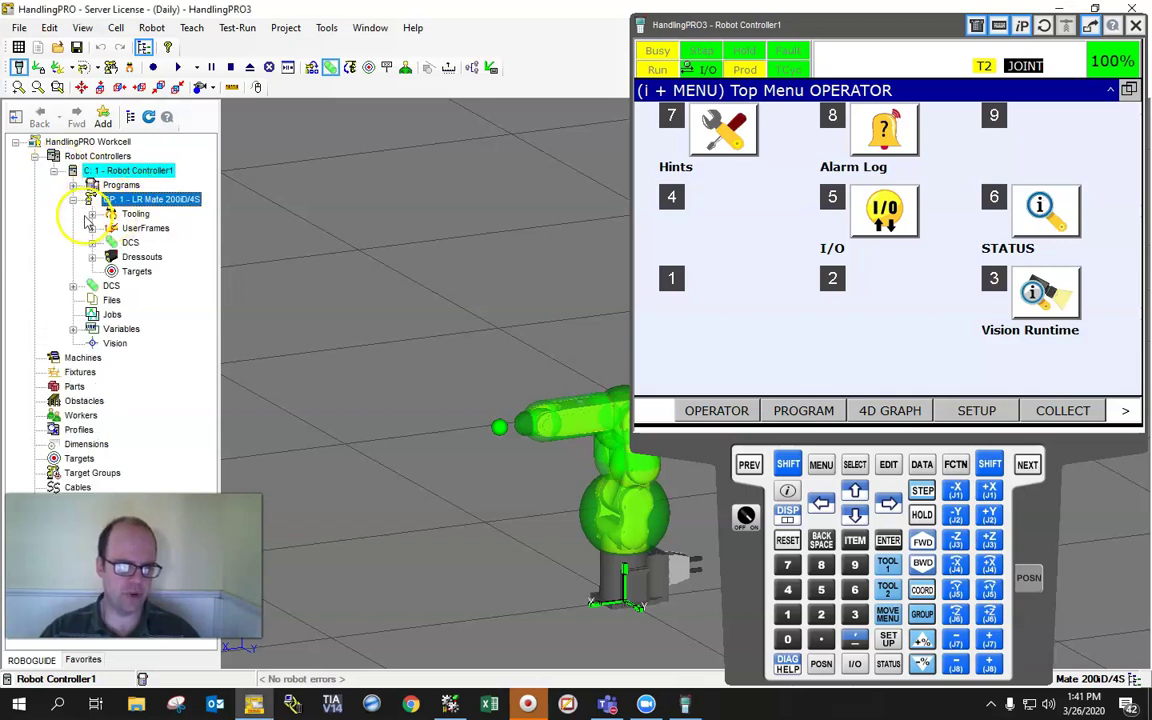
{"action": "left_click", "coordinate": [92, 214]}
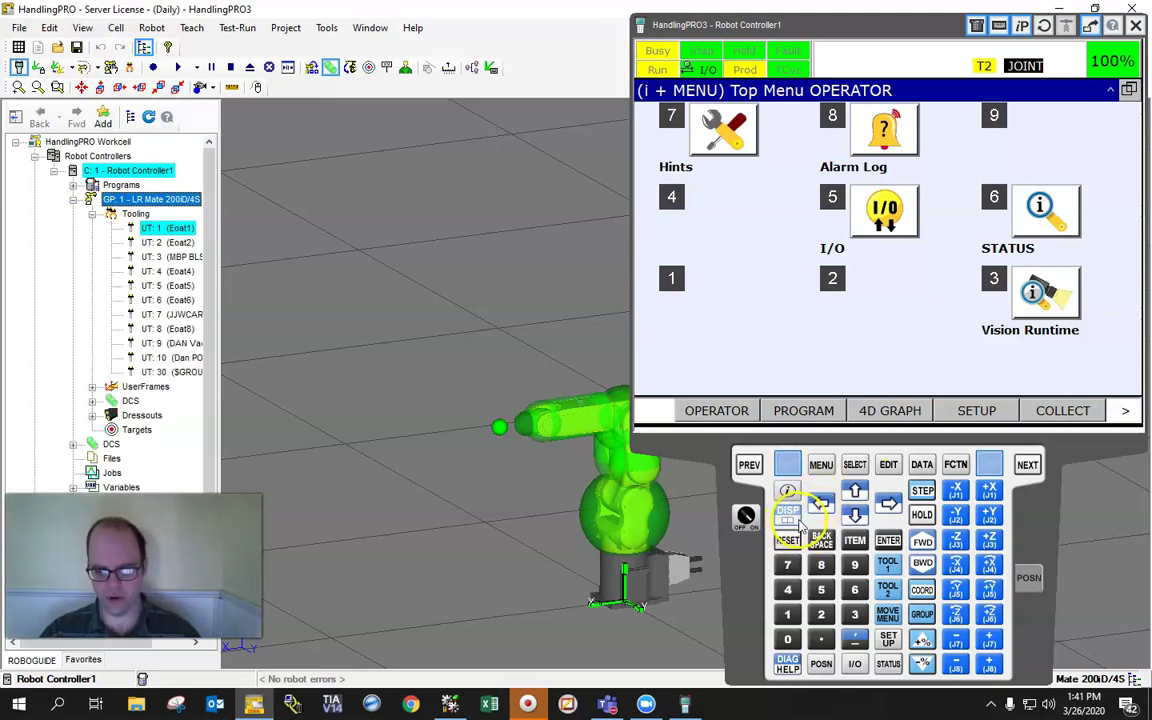
- Check the active tool, jog and user frame numbers in the pendant's jog coordinate settings, and close them
{"action": "left_click", "coordinate": [922, 590], "text": "shift"}
{"action": "left_click", "coordinate": [1104, 116]}
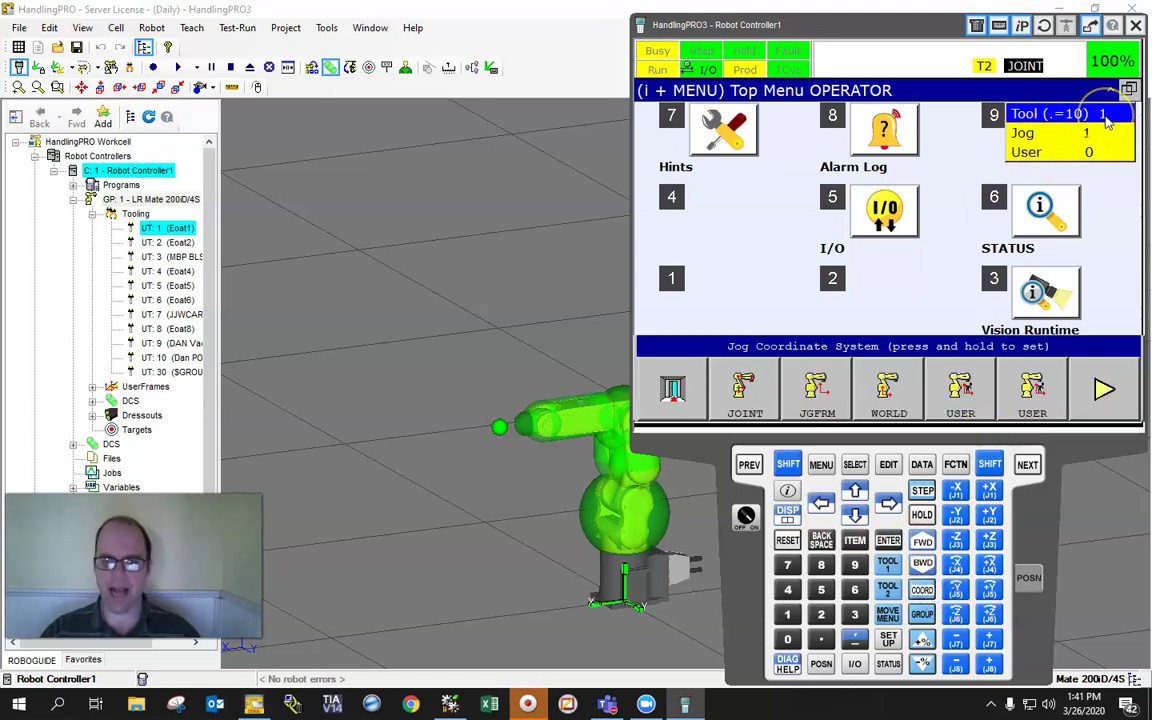
{"action": "left_click", "coordinate": [1100, 153]}
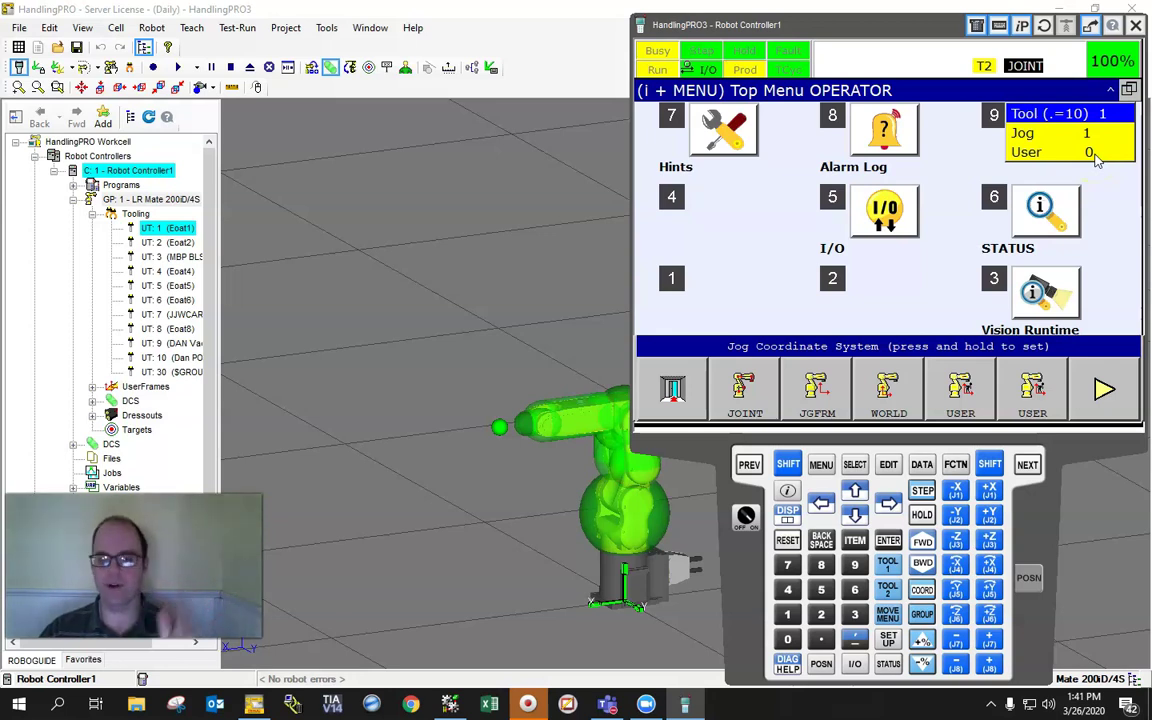
{"action": "left_click", "coordinate": [1104, 116]}
{"action": "left_click", "coordinate": [1090, 153]}
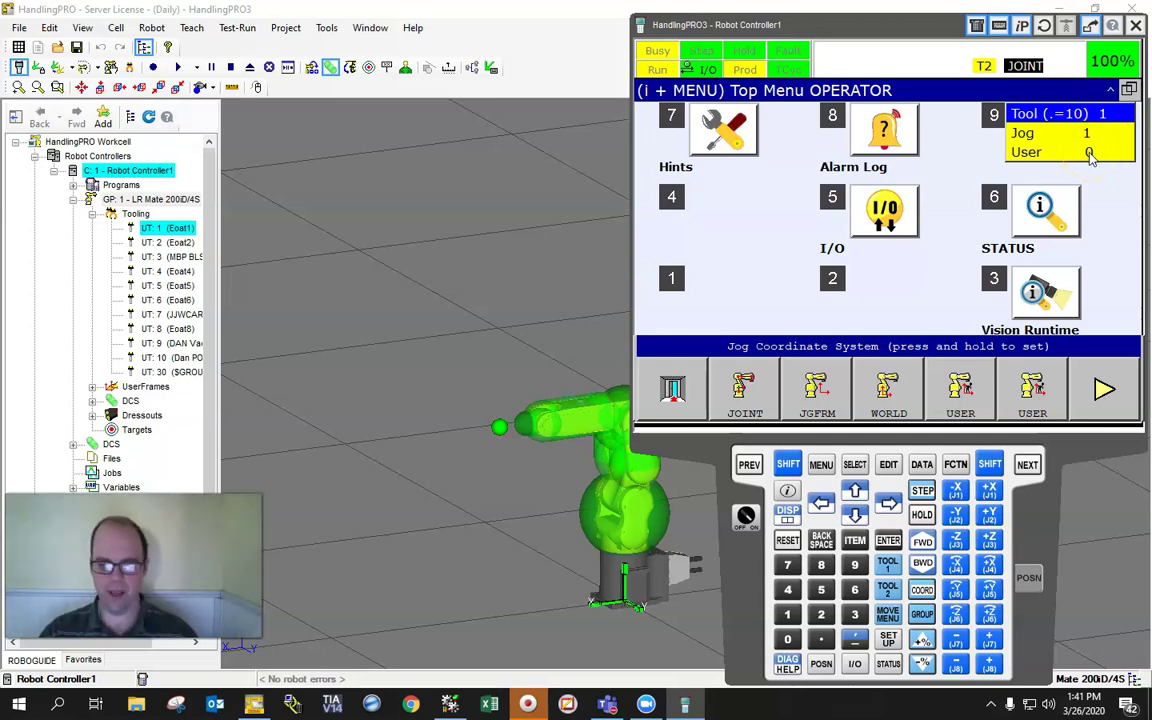
{"action": "left_click", "coordinate": [1103, 115]}
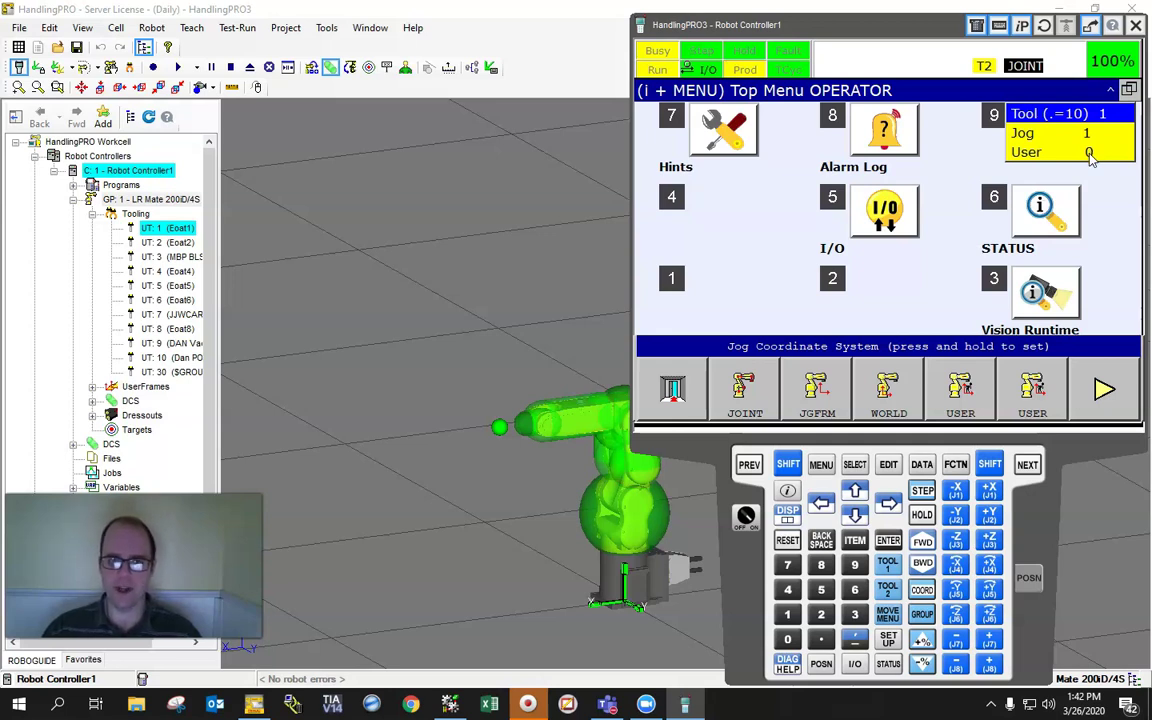
{"action": "left_click", "coordinate": [1099, 118]}
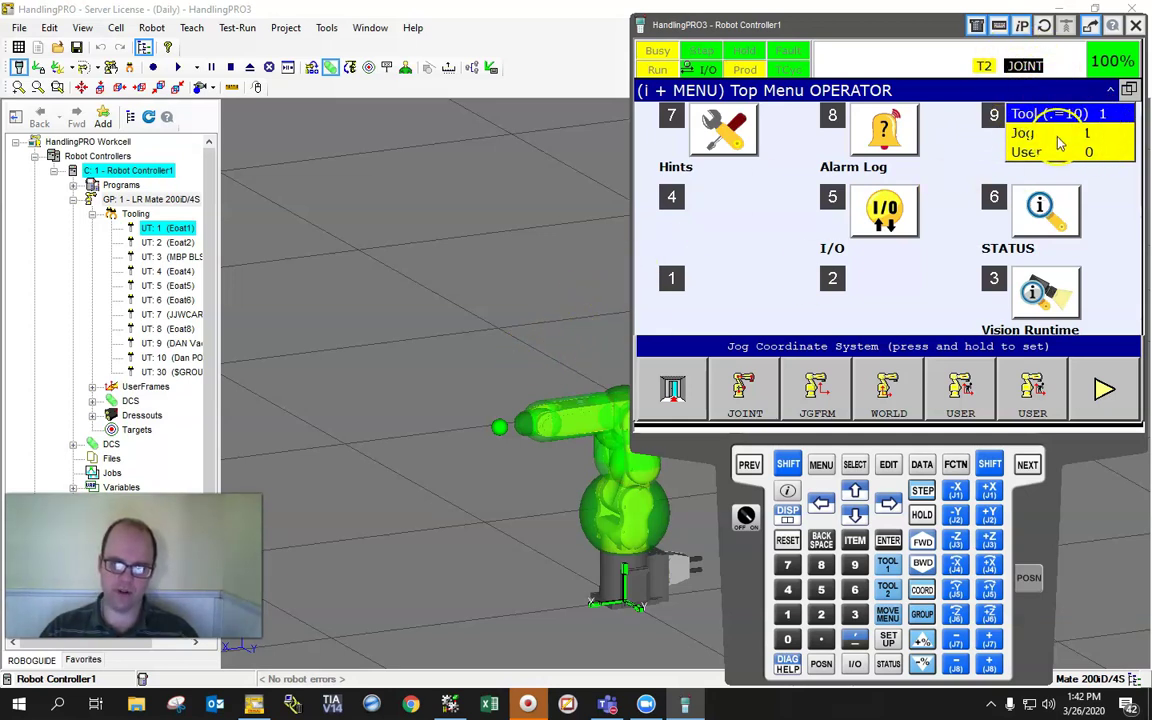
{"action": "left_click", "coordinate": [751, 466]}
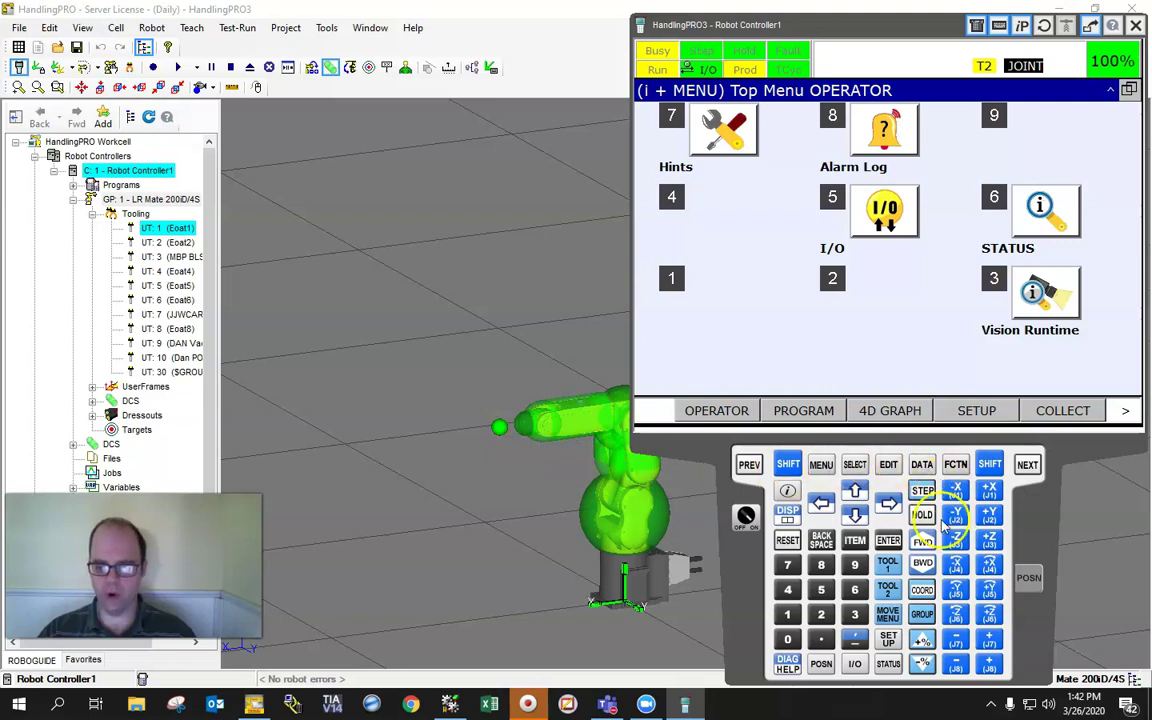
- Switch the jog coordinate system to WORLD and display the robot's current position in world coordinates
{"action": "left_click", "coordinate": [922, 590]}
{"action": "left_click", "coordinate": [922, 590]}
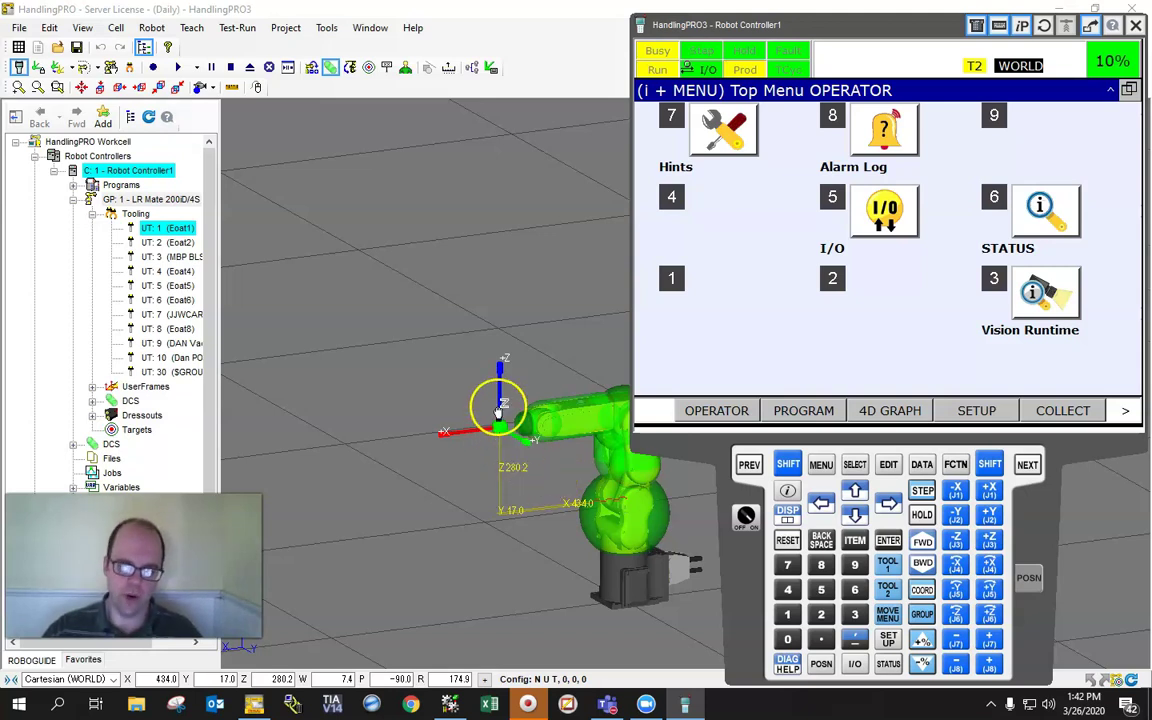
{"action": "left_click", "coordinate": [821, 664]}
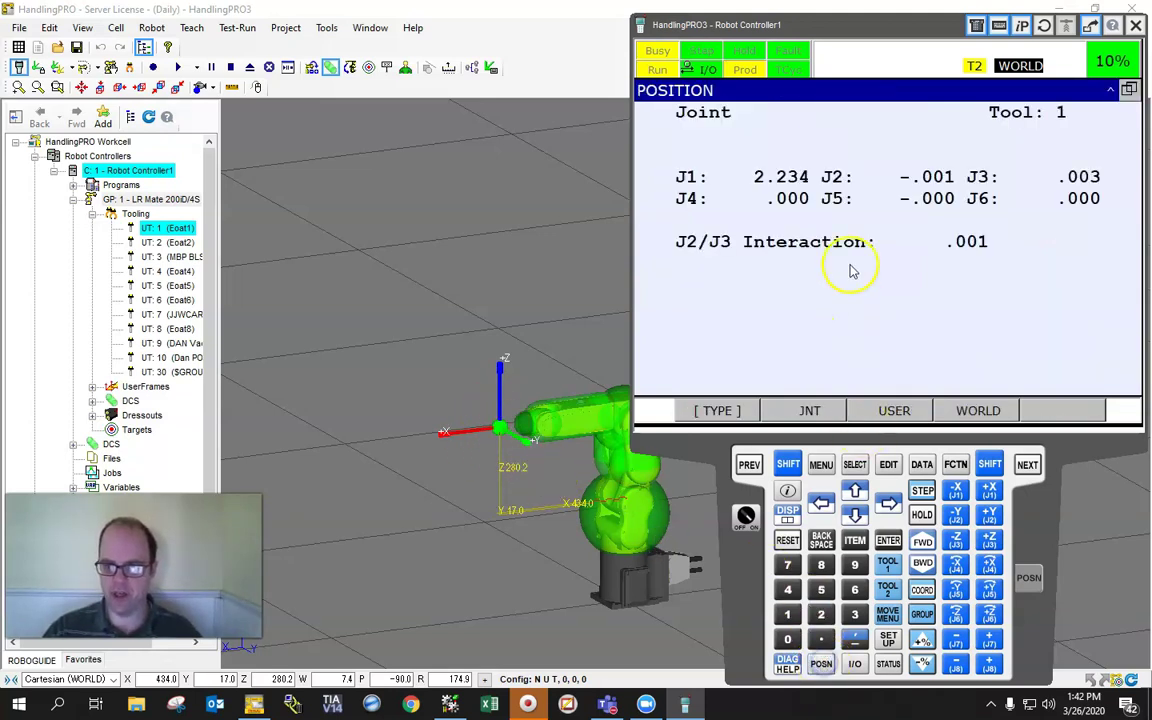
{"action": "left_click", "coordinate": [977, 410]}
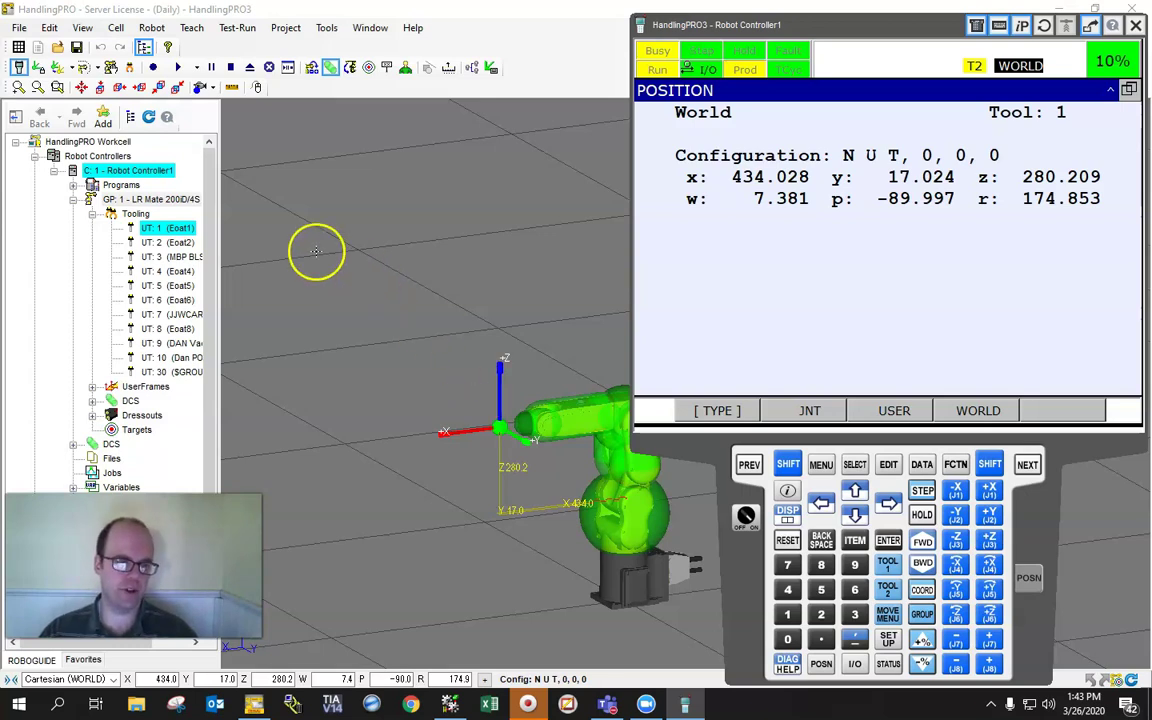
- Make UT: 2 (Eoat2) the active tool and open its properties
{"action": "left_click", "coordinate": [160, 242]}
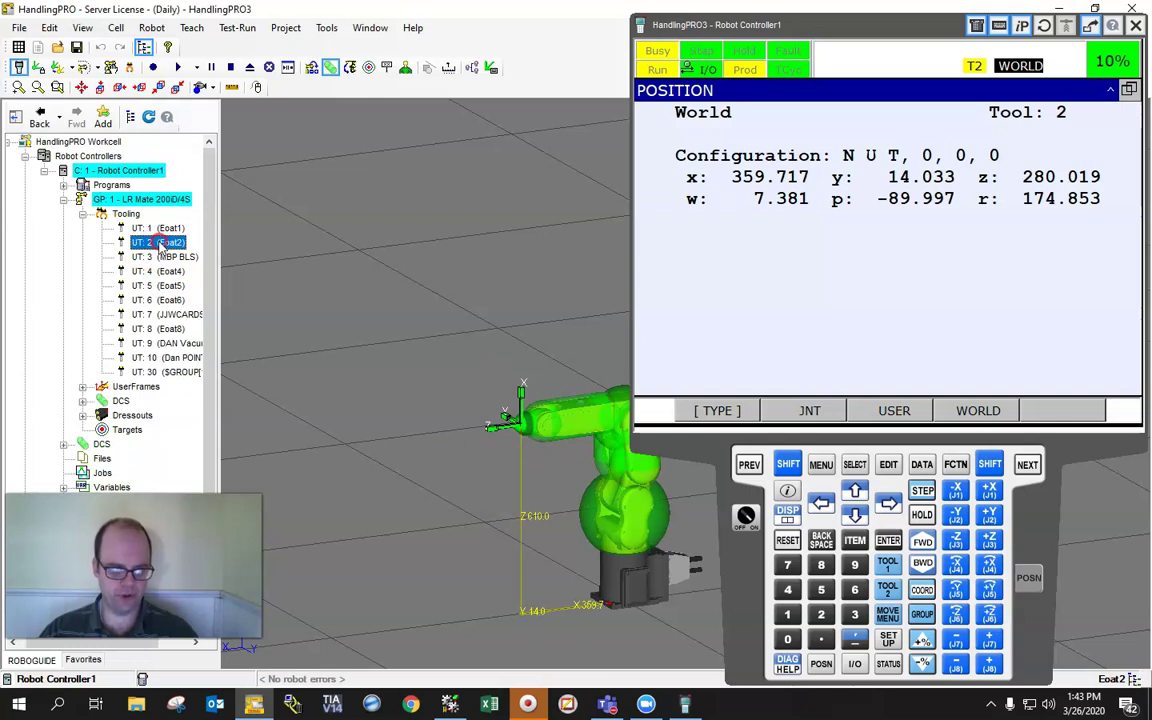
{"action": "right_click", "coordinate": [160, 245]}
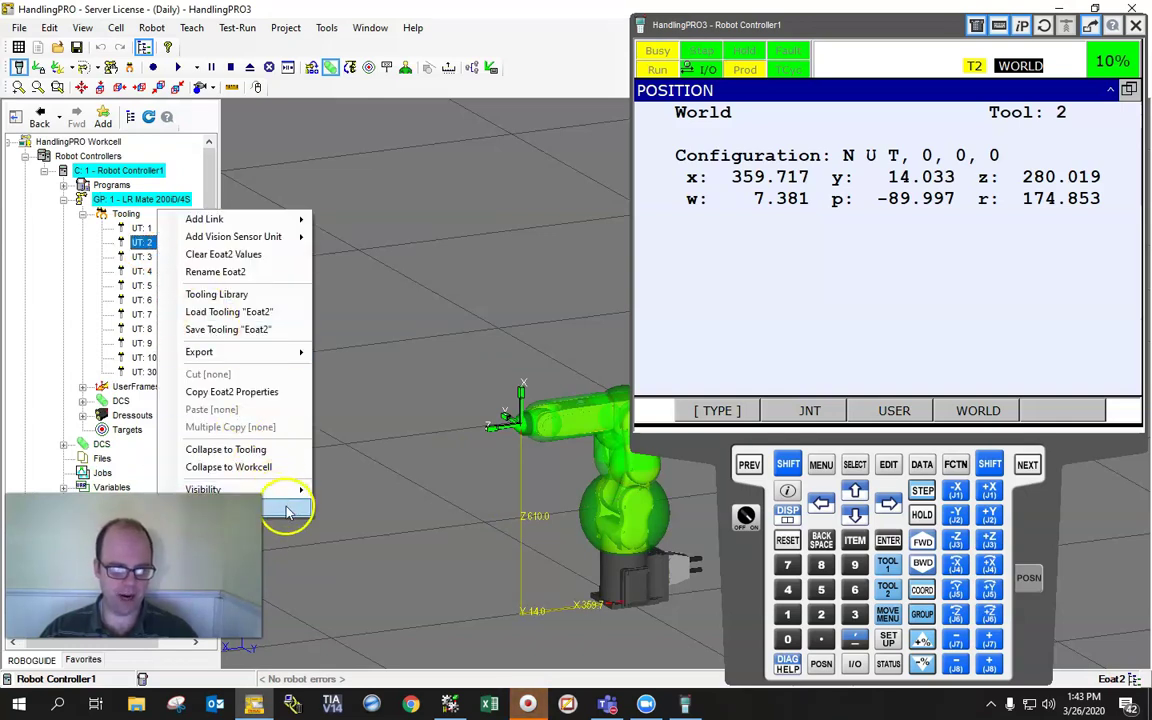
{"action": "left_click", "coordinate": [208, 505]}
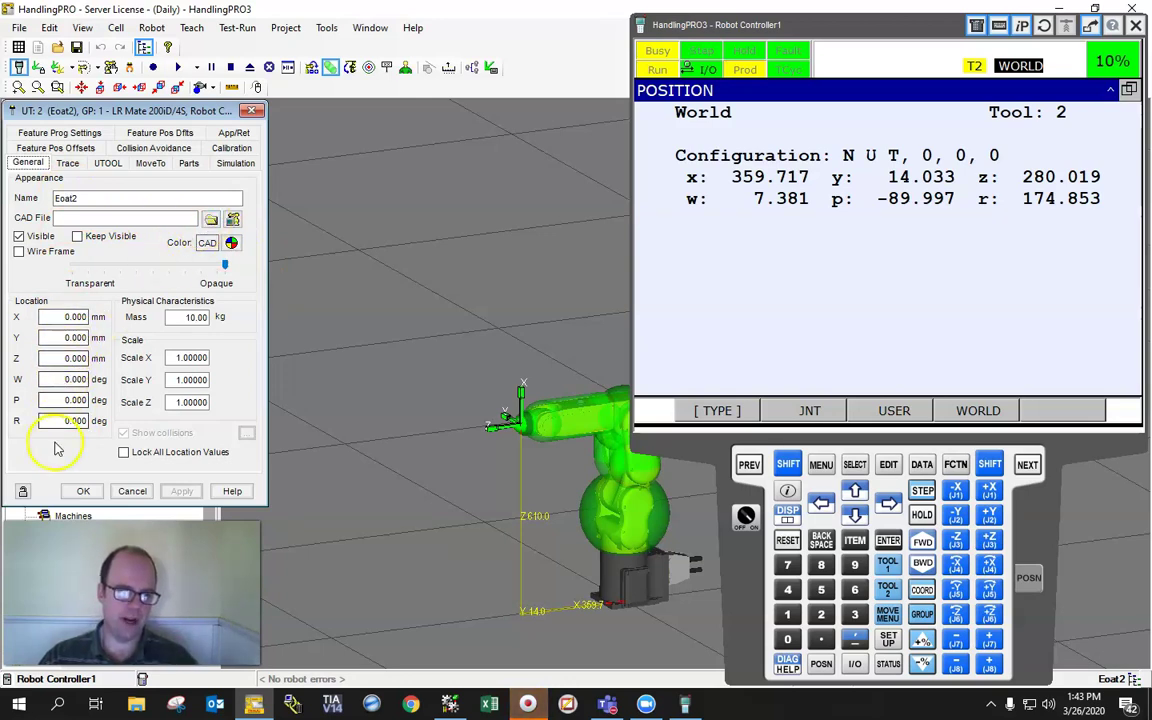
- Load pointer.csb from the EOATs pointers folder of the Image Library as the CAD file for Eoat2
{"action": "left_click", "coordinate": [210, 222]}
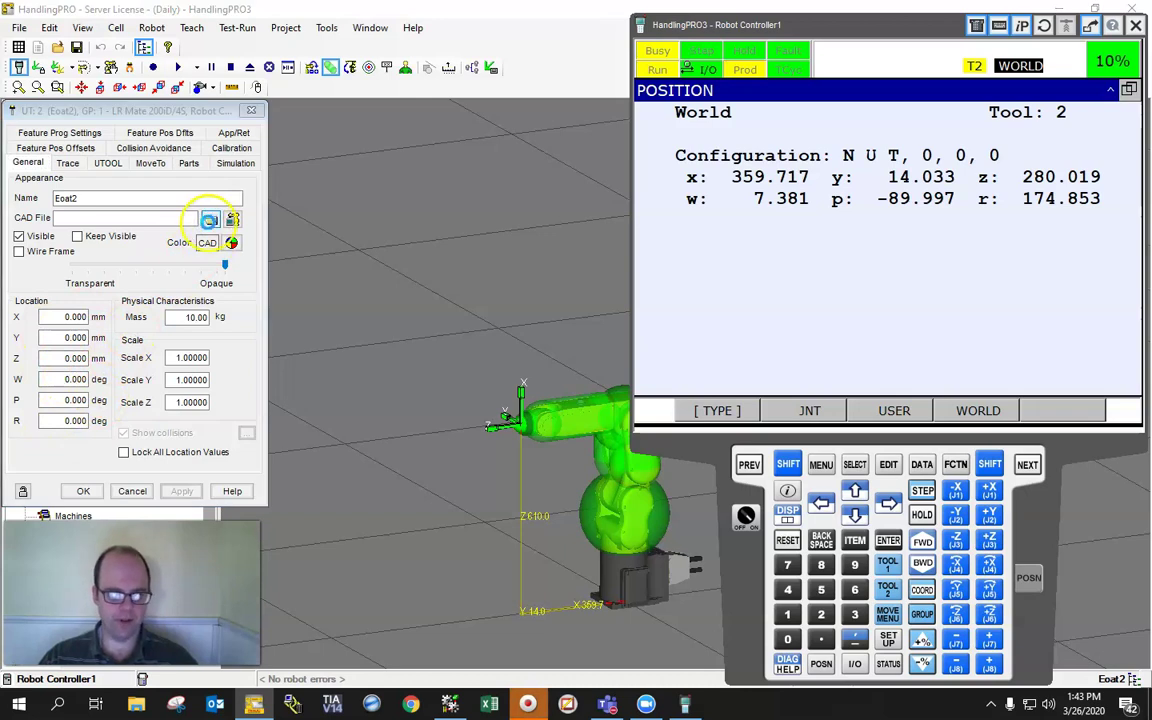
{"action": "left_click", "coordinate": [212, 226]}
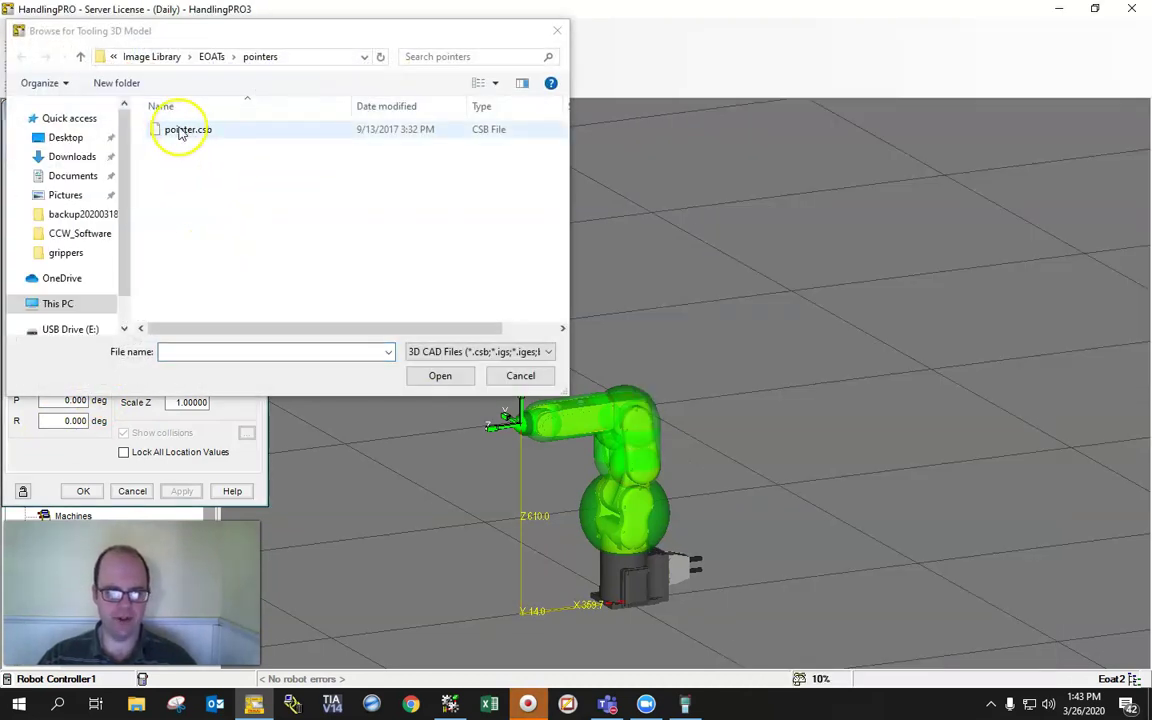
{"action": "left_click", "coordinate": [215, 57]}
{"action": "left_click", "coordinate": [184, 200]}
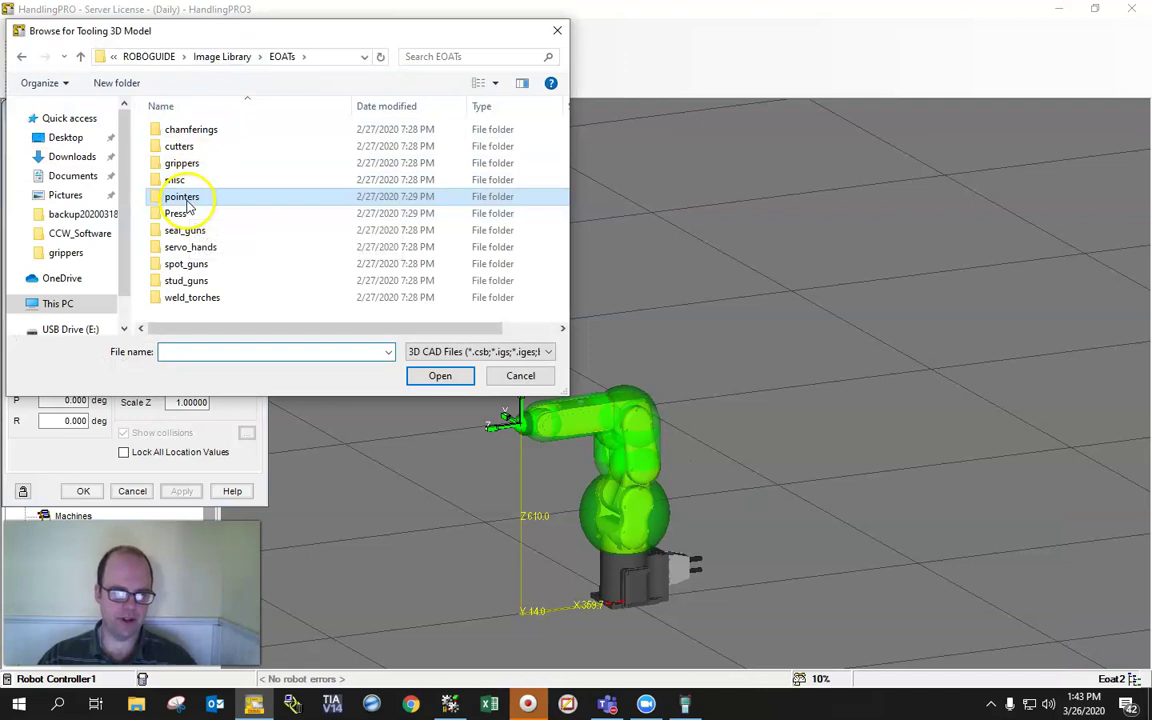
{"action": "double_click", "coordinate": [199, 200]}
{"action": "double_click", "coordinate": [200, 131]}
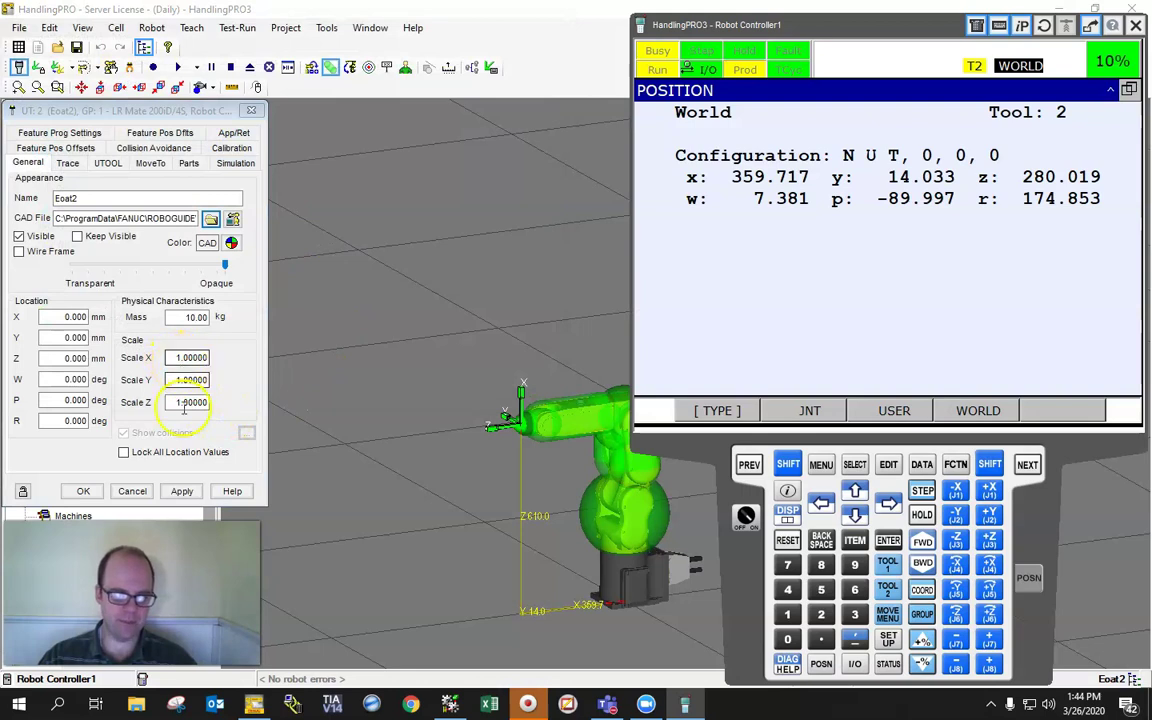
- Scale the Eoat2 pointer model to 0.5 in X, Y and Z, and apply the change
{"action": "left_click_drag", "start_coordinate": [176, 359], "coordinate": [214, 360]}
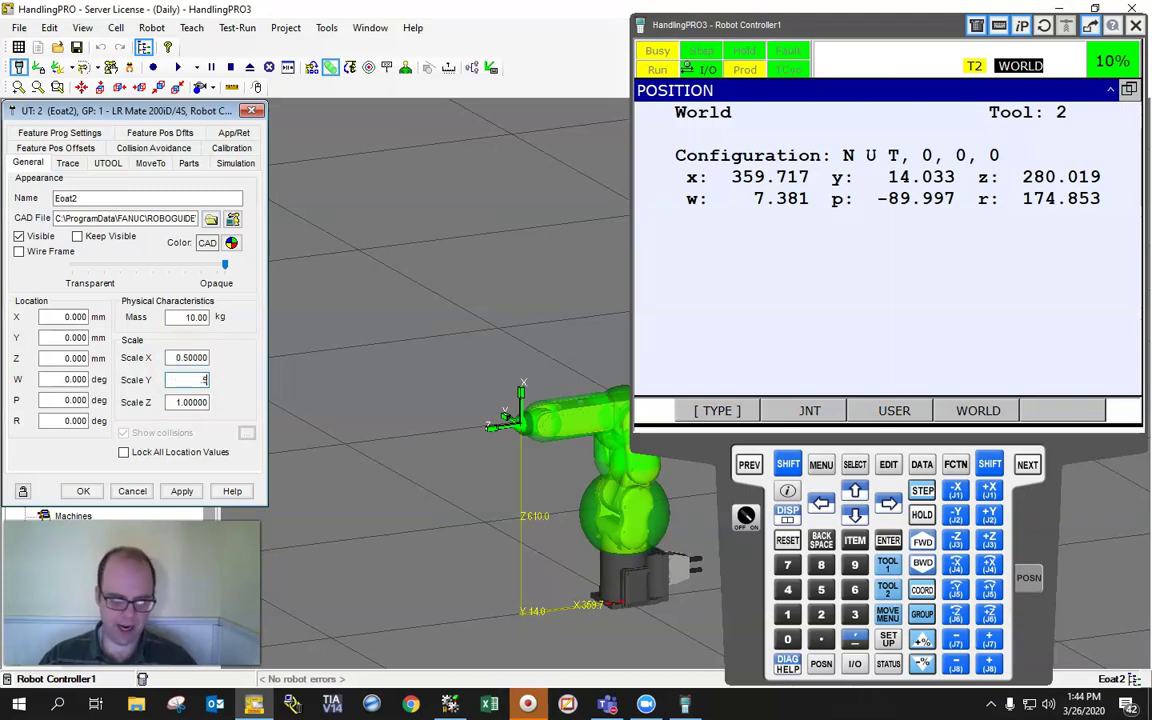
{"action": "type", "text": ".5"}
{"action": "key", "text": "Tab"}
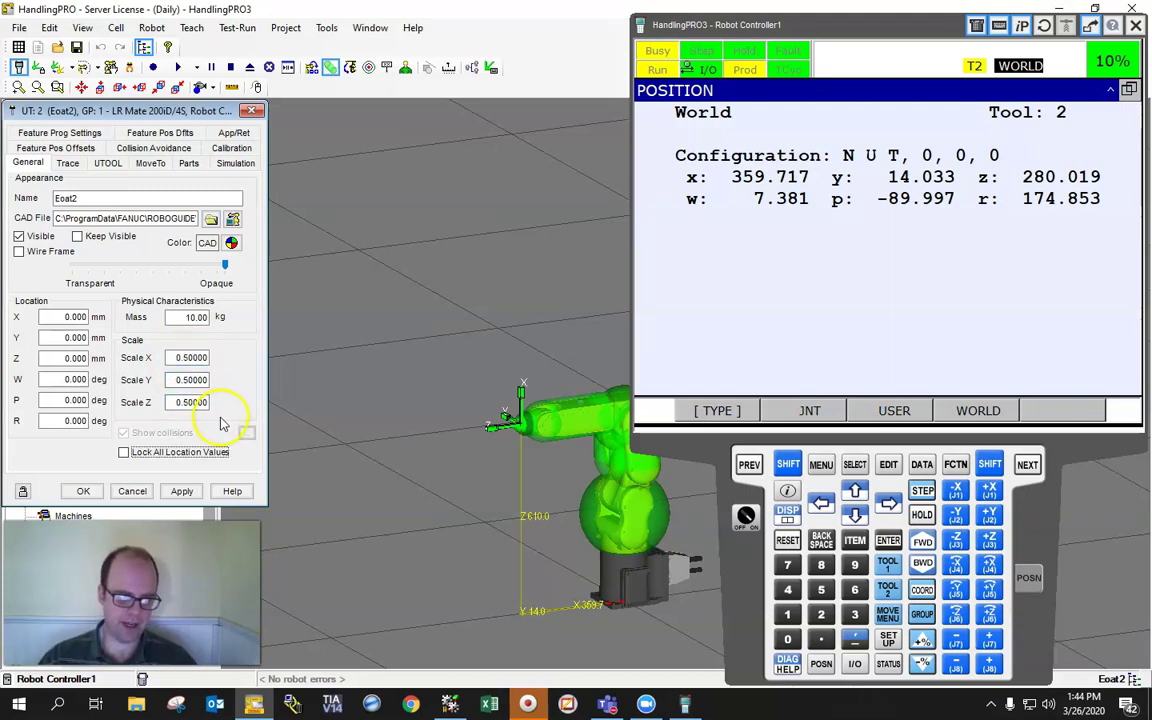
{"action": "left_click", "coordinate": [181, 491]}
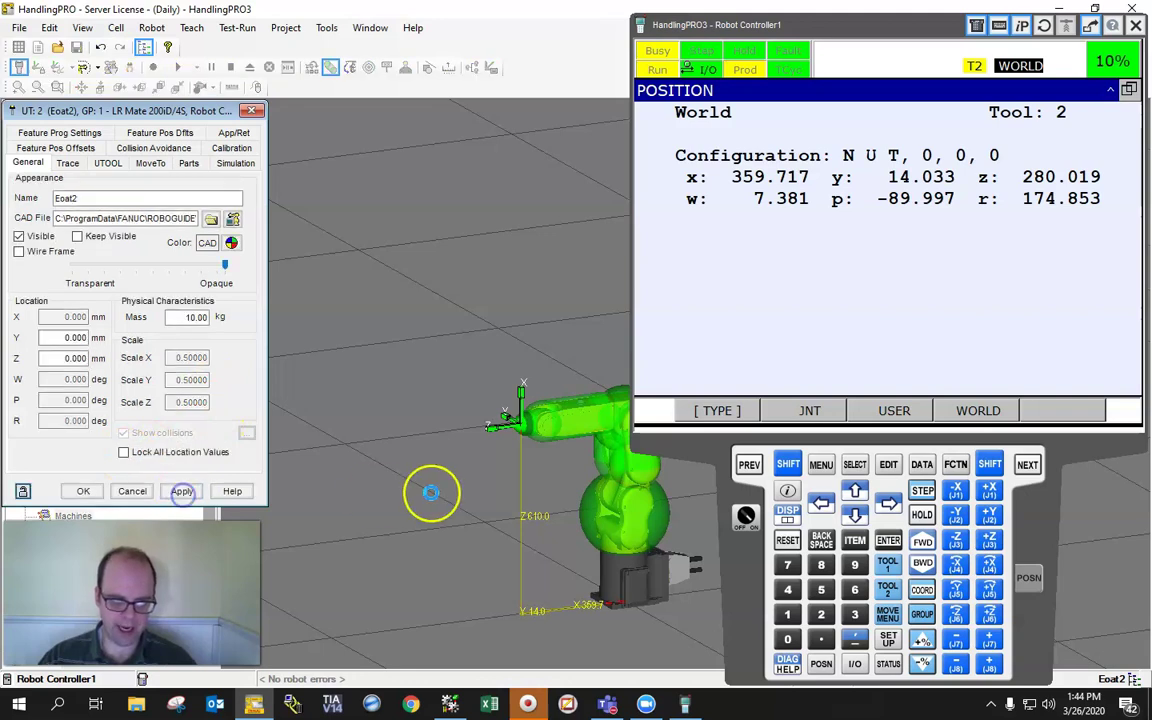
{"action": "scroll", "coordinate": [515, 430], "scroll_direction": "up", "scroll_amount": 4}
{"action": "scroll", "coordinate": [512, 428], "scroll_direction": "up", "scroll_amount": 4}
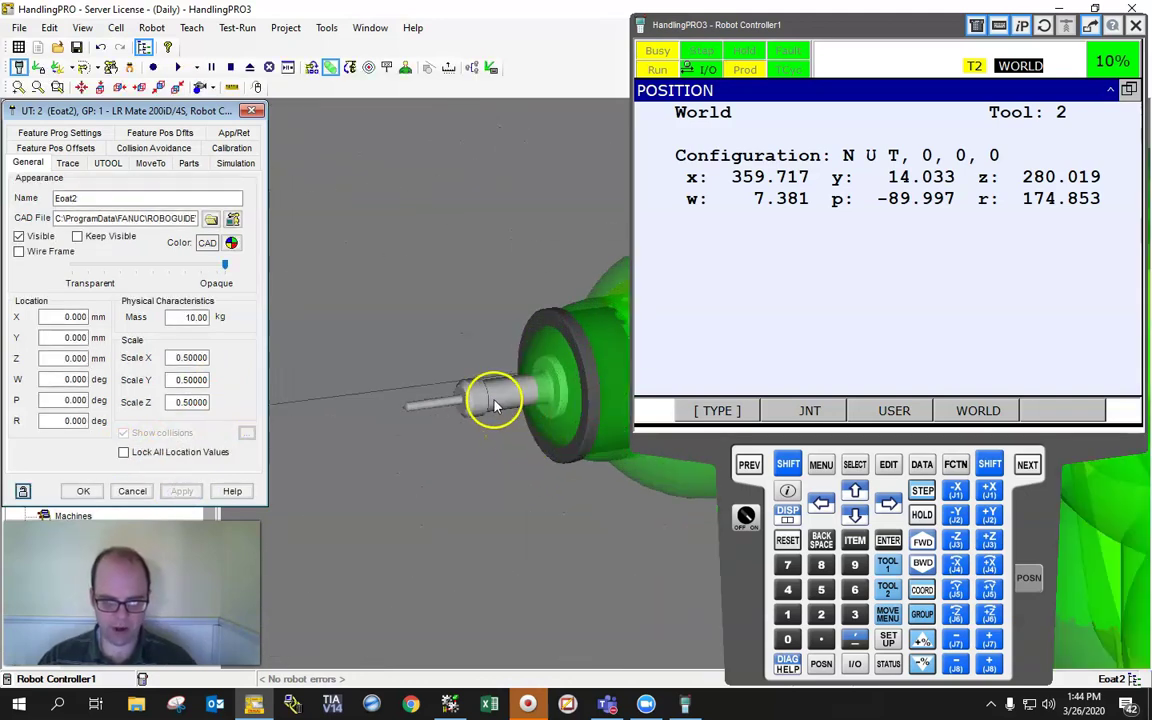
{"action": "scroll", "coordinate": [411, 413], "scroll_direction": "up", "scroll_amount": 6}
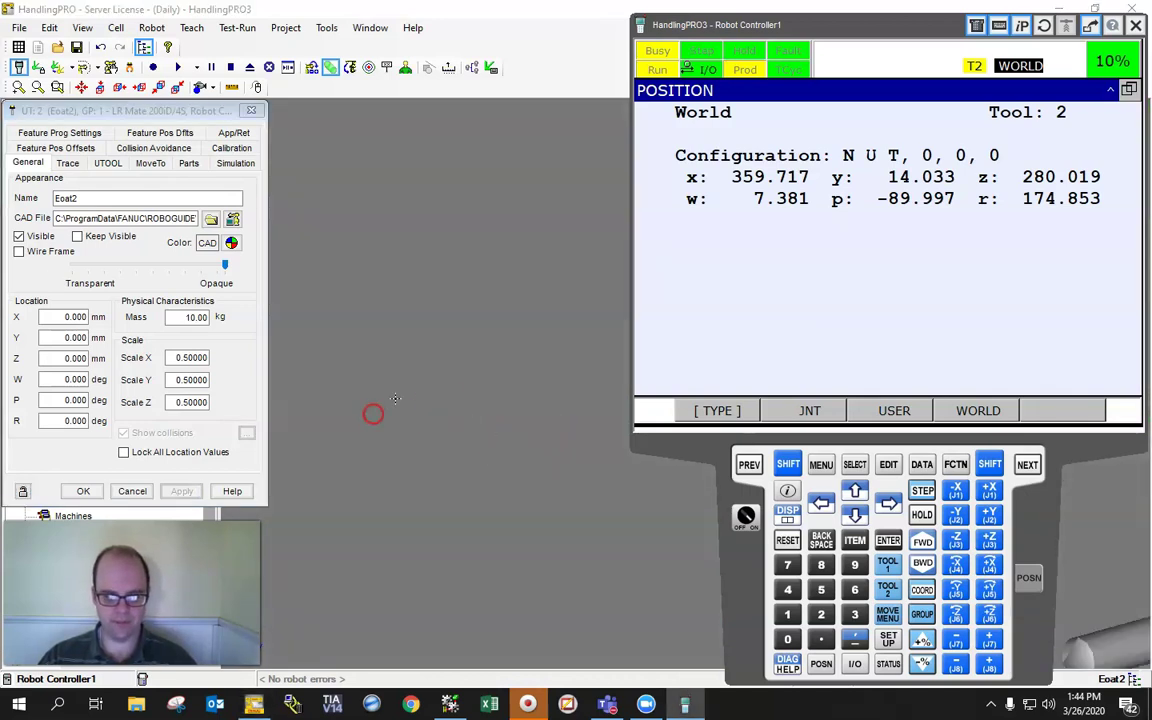
- Examine the scaled pointer model mounted on the robot's faceplate from several angles
{"action": "scroll", "coordinate": [517, 393], "scroll_direction": "down", "scroll_amount": 5}
{"action": "right_click_drag", "start_coordinate": [502, 458], "coordinate": [273, 424]}
{"action": "right_click_drag", "start_coordinate": [612, 535], "coordinate": [591, 181]}
{"action": "left_click", "coordinate": [589, 554]}
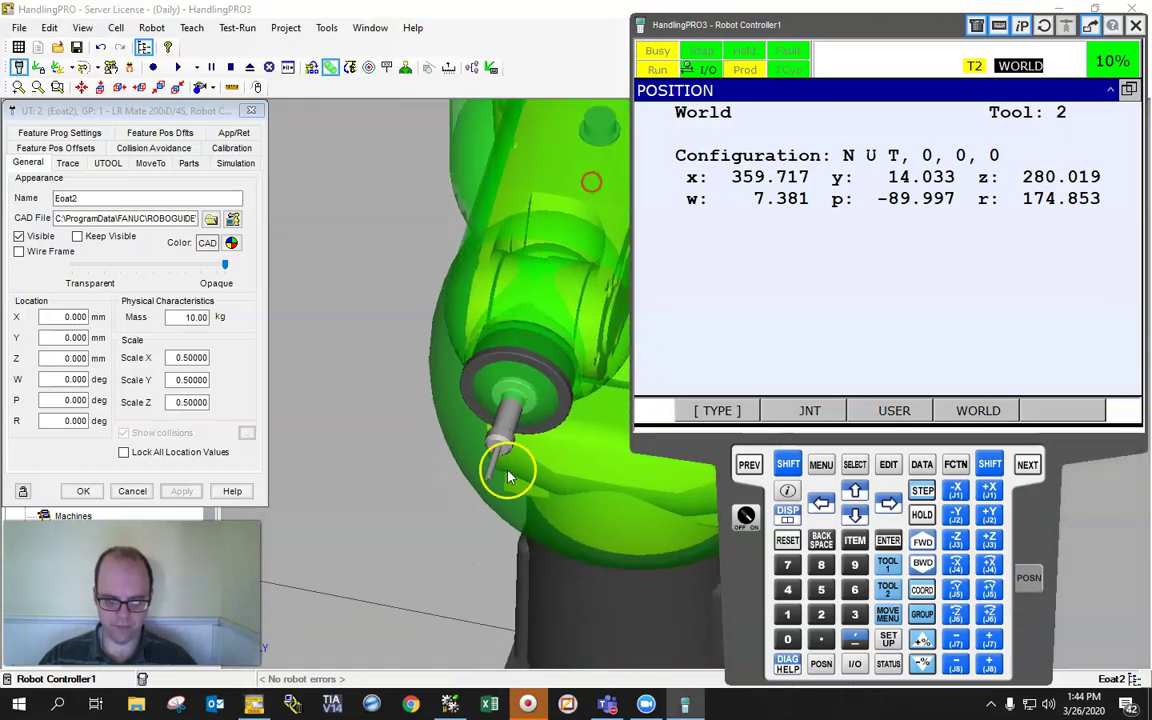
{"action": "right_click_drag", "start_coordinate": [558, 532], "coordinate": [514, 504]}
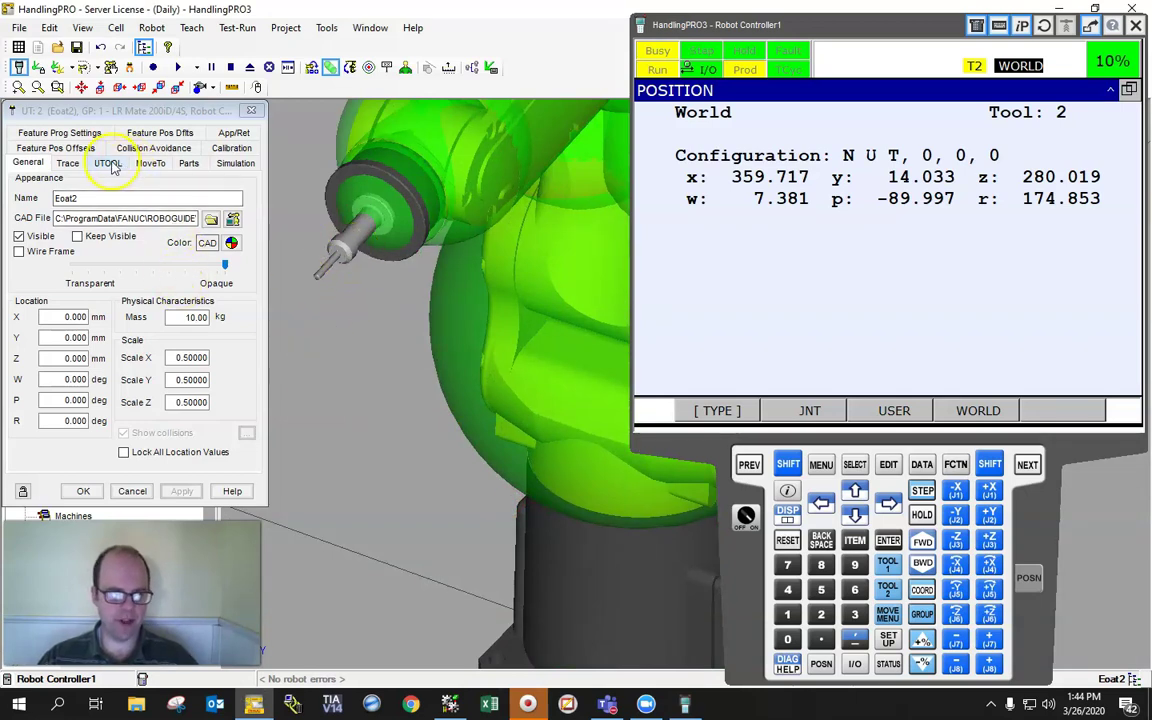
{"action": "mouse_move", "coordinate": [404, 342]}
{"action": "right_mouse_down"}
{"action": "mouse_move", "coordinate": [540, 342]}
{"action": "mouse_move", "coordinate": [407, 323]}
{"action": "right_mouse_up"}
{"action": "right_click_drag", "start_coordinate": [386, 311], "coordinate": [485, 373]}
{"action": "right_click_drag", "start_coordinate": [541, 333], "coordinate": [558, 388]}
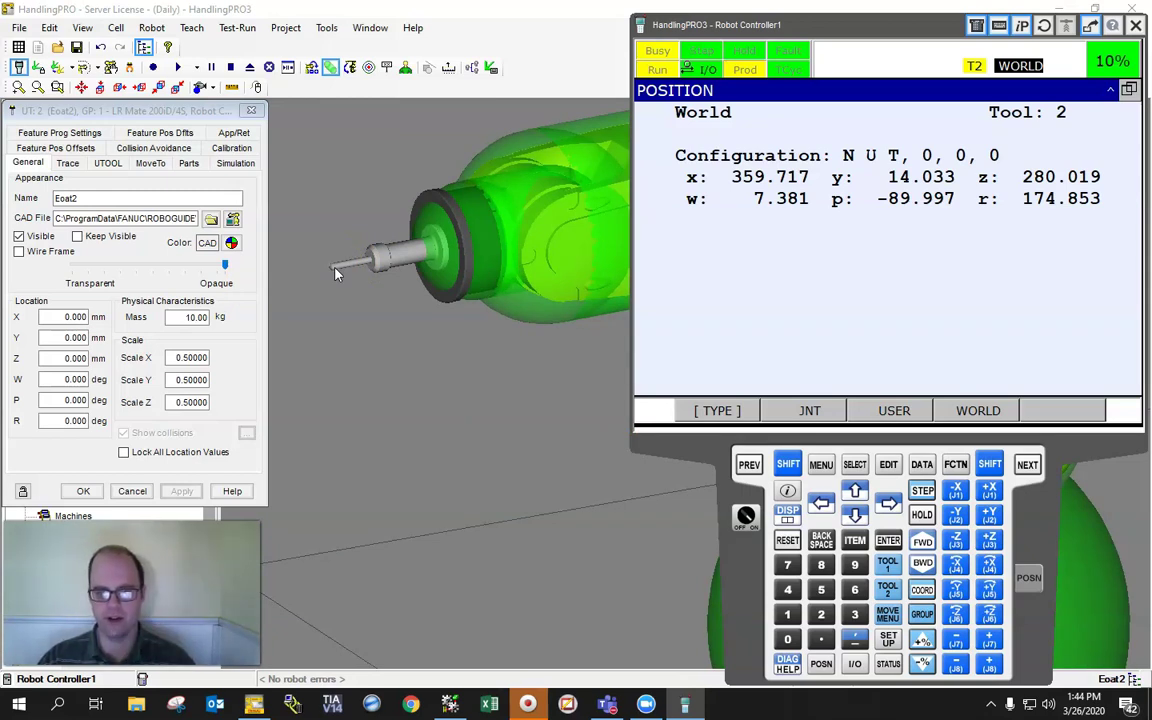
- Enable UTOOL editing for Eoat2 and move the tool frame triad out along its Z axis to the pointer's tip
{"action": "left_click", "coordinate": [105, 163]}
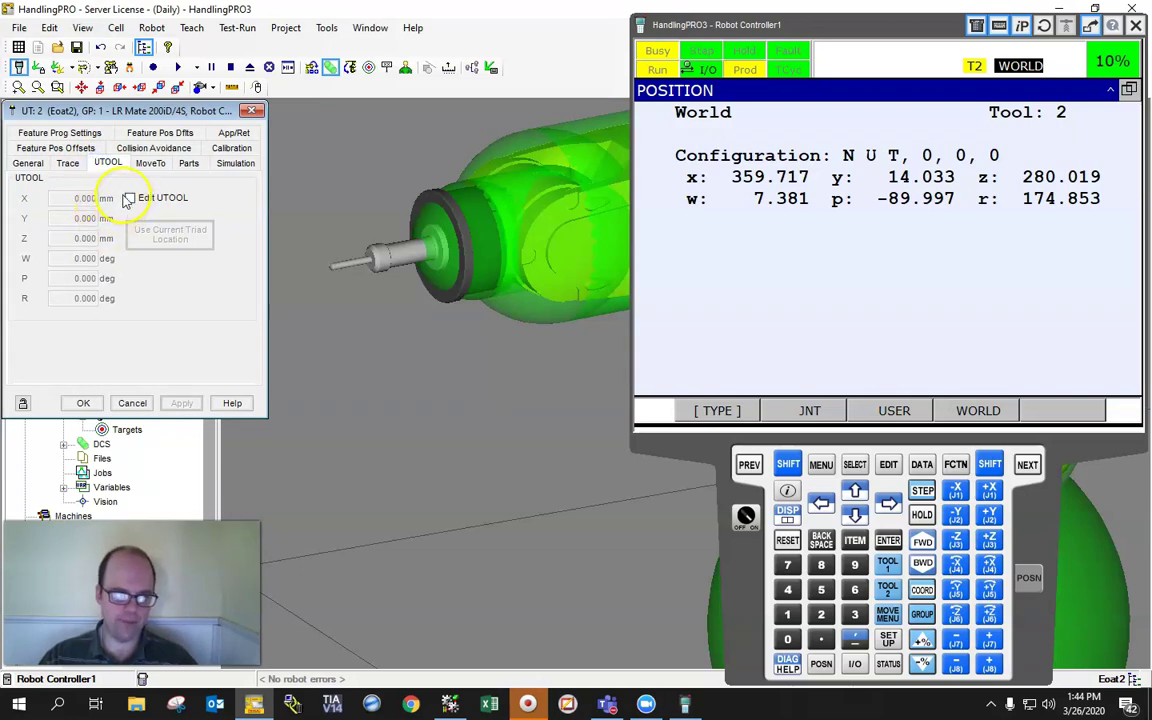
{"action": "left_click", "coordinate": [130, 198]}
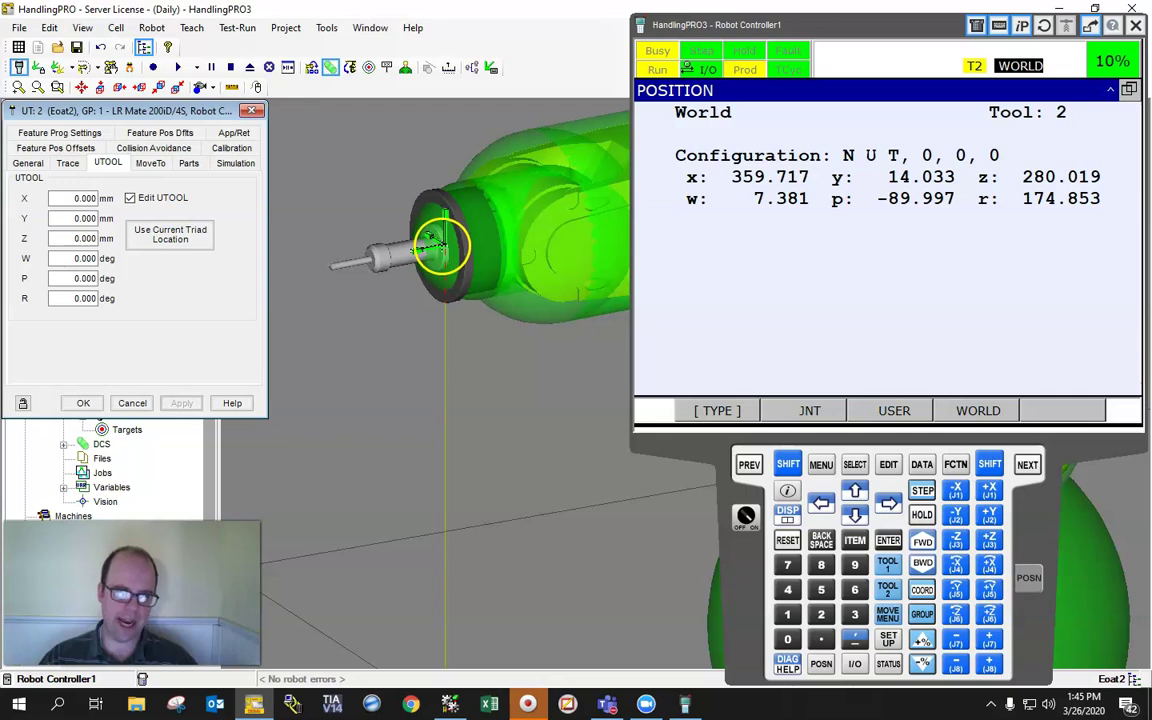
{"action": "left_click_drag", "start_coordinate": [437, 250], "coordinate": [319, 266]}
{"action": "scroll", "coordinate": [325, 267], "scroll_direction": "up", "scroll_amount": 8}
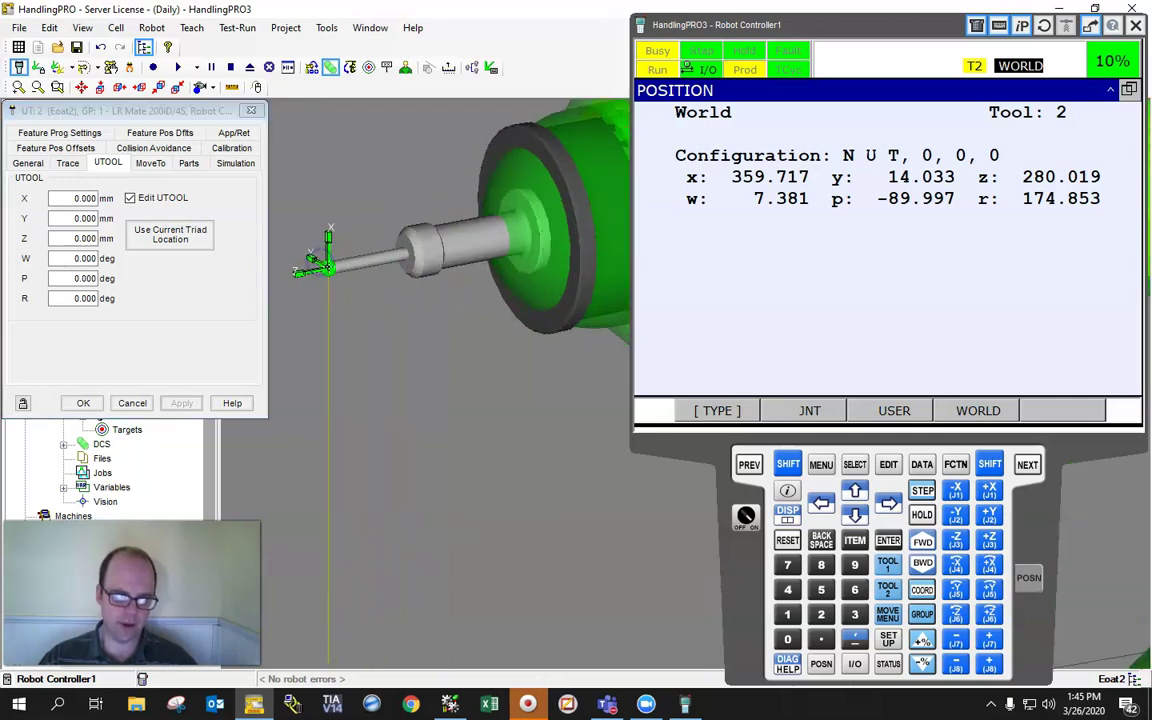
{"action": "scroll", "coordinate": [327, 278], "scroll_direction": "up", "scroll_amount": 4}
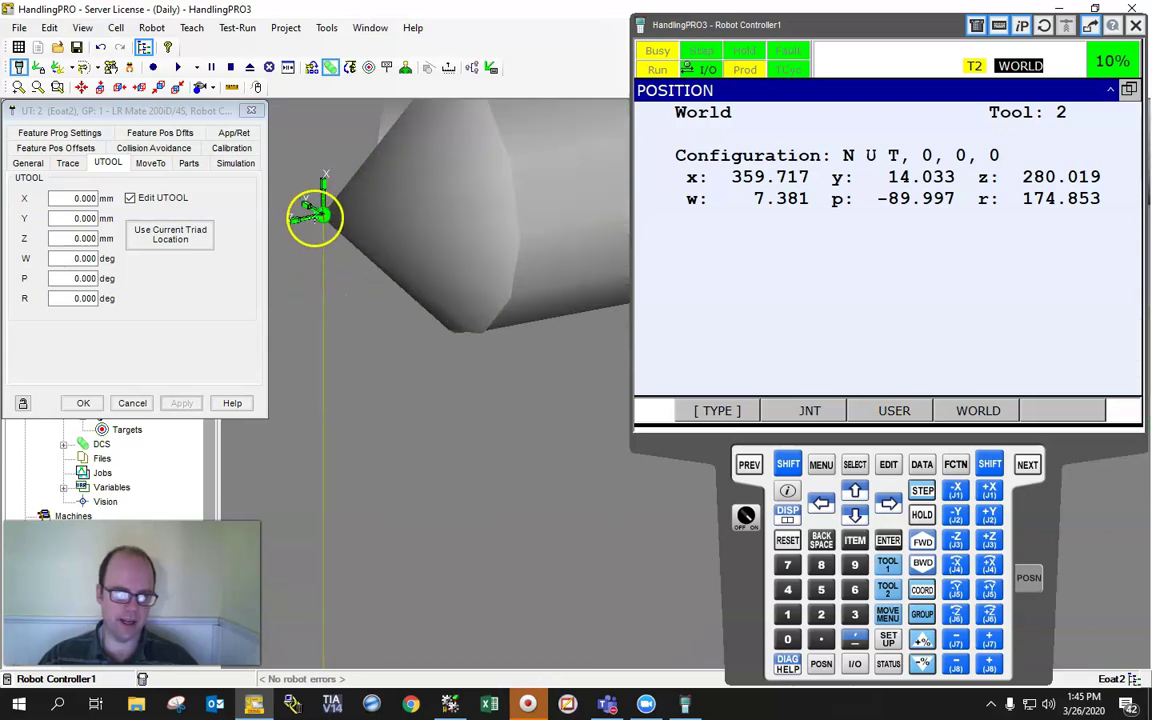
{"action": "scroll", "coordinate": [324, 226], "scroll_direction": "up", "scroll_amount": 4}
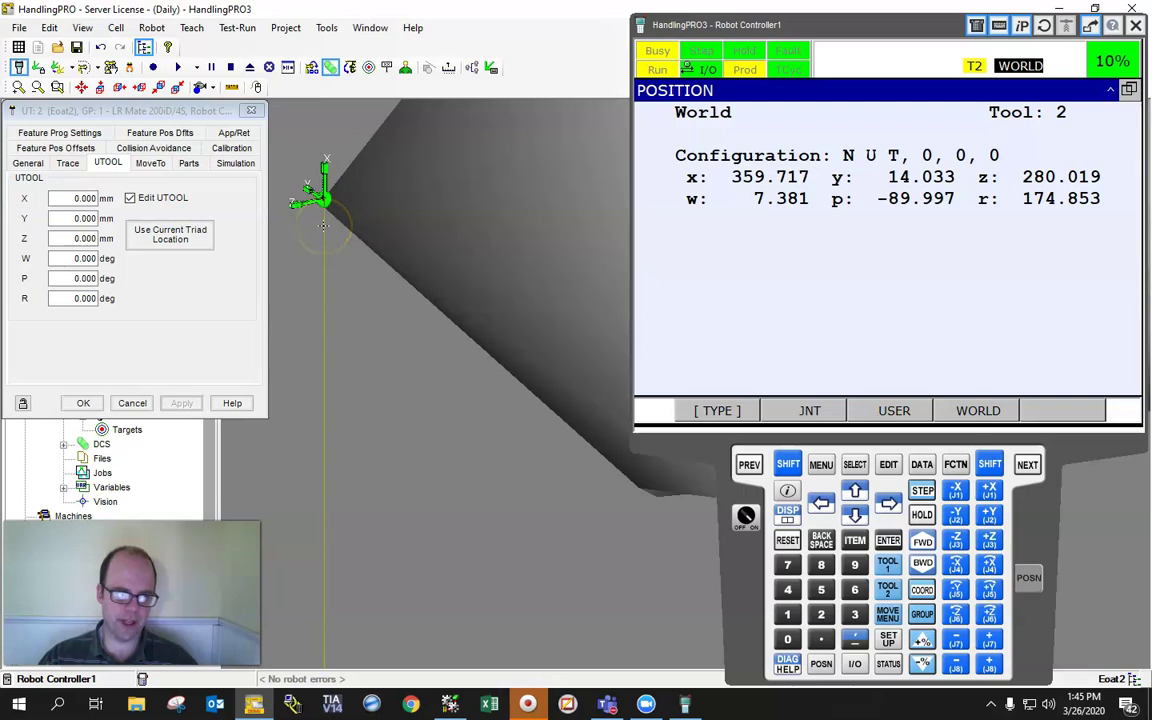
{"action": "scroll", "coordinate": [324, 227], "scroll_direction": "down", "scroll_amount": 5}
{"action": "scroll", "coordinate": [322, 222], "scroll_direction": "down", "scroll_amount": 5}
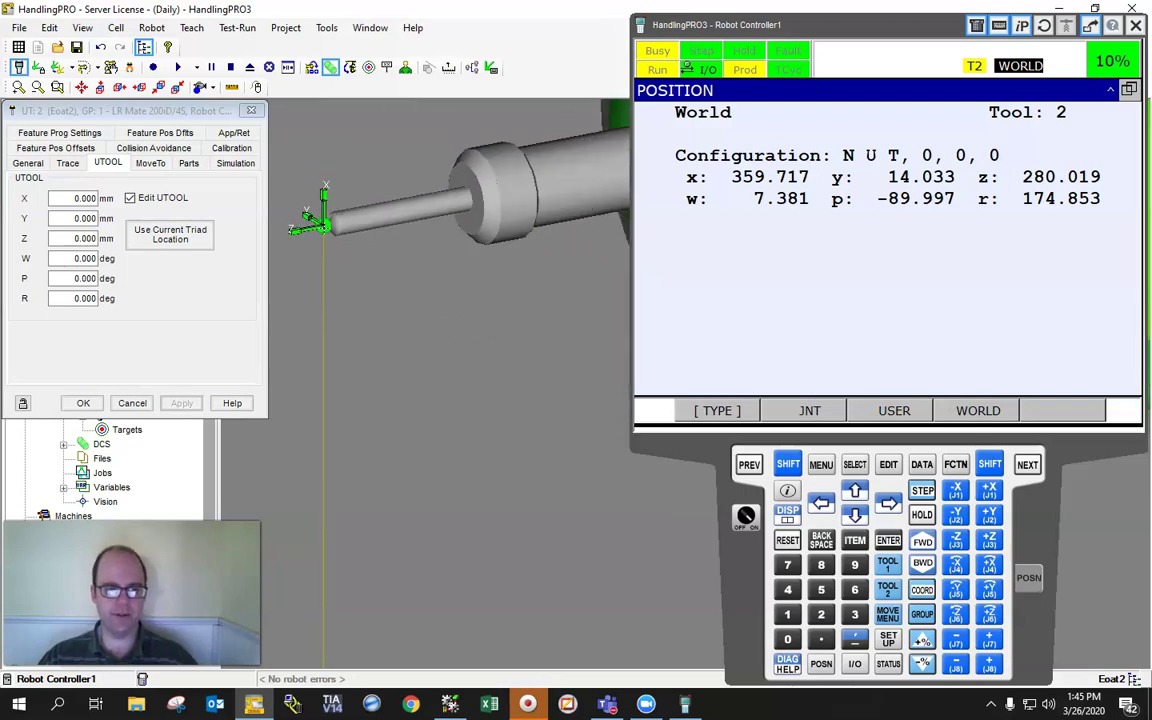
{"action": "scroll", "coordinate": [322, 222], "scroll_direction": "up", "scroll_amount": 3}
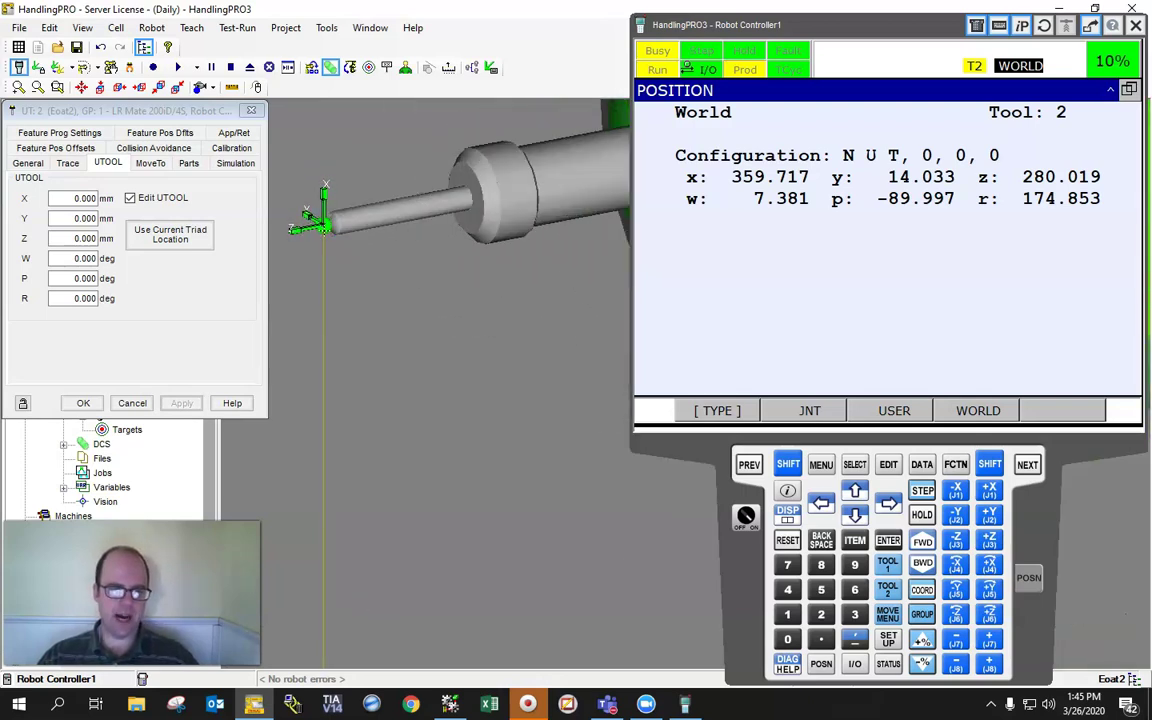
- Use the triad's current location for the UTOOL, giving Z 89 mm, set P to 0, and apply the change
{"action": "left_click", "coordinate": [170, 234]}
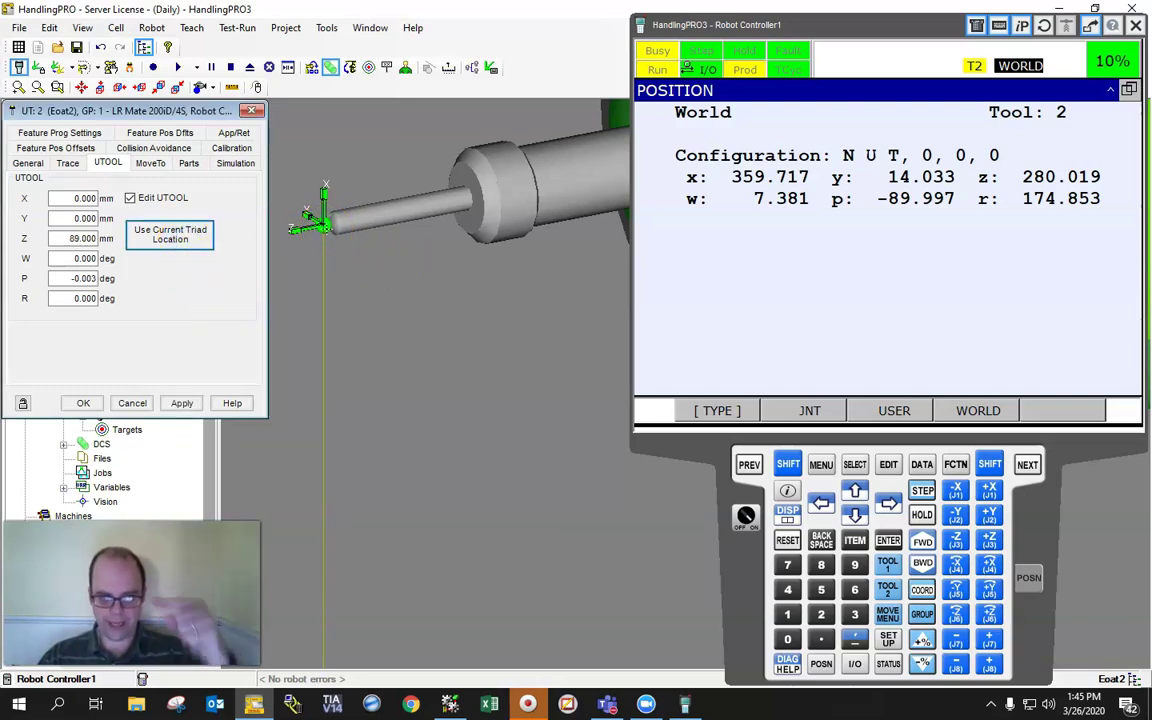
{"action": "scroll", "coordinate": [385, 232], "scroll_direction": "down", "scroll_amount": 3}
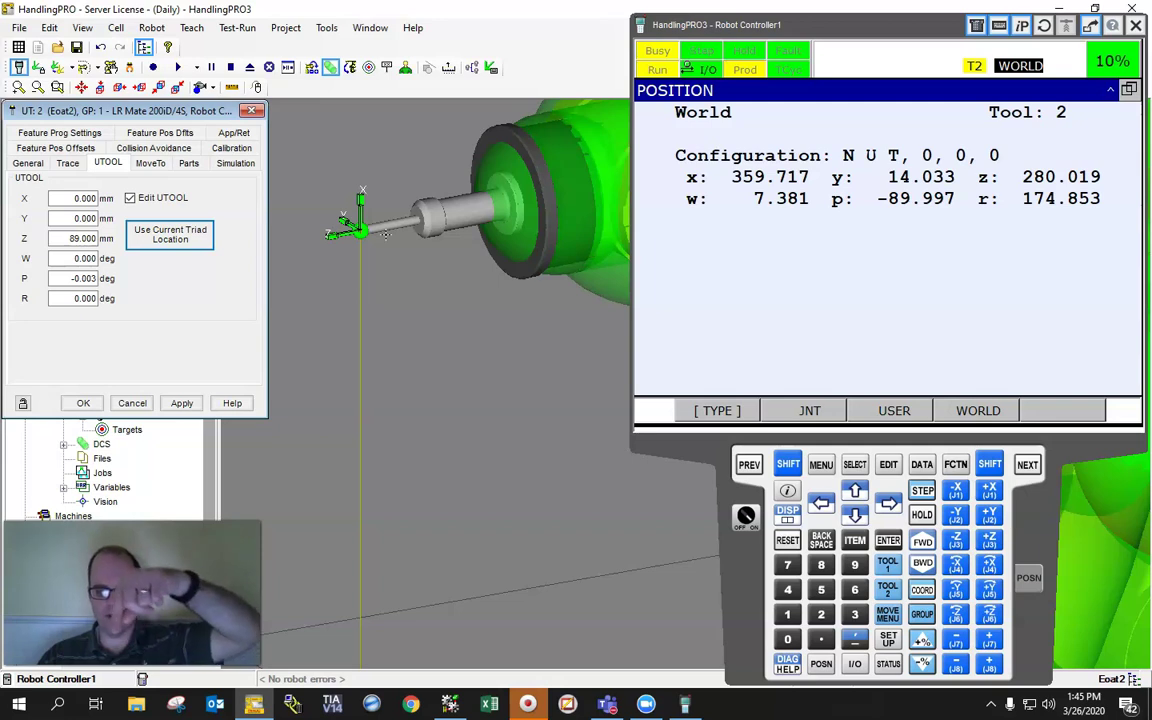
{"action": "left_click", "coordinate": [362, 232]}
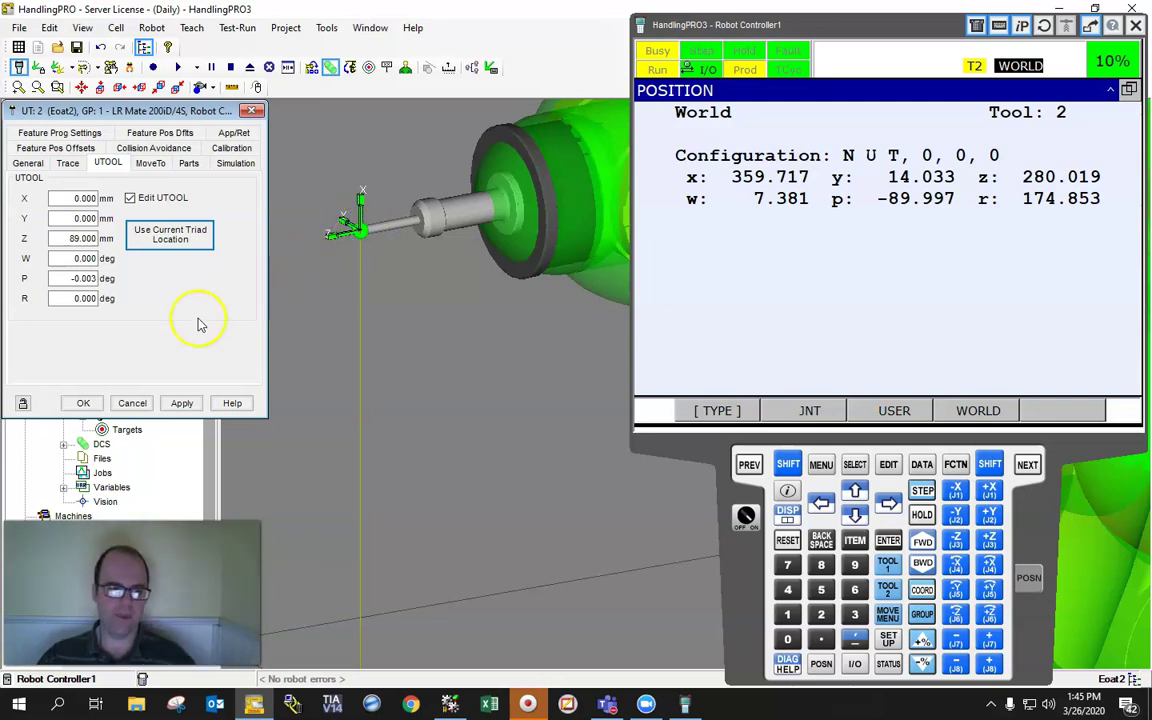
{"action": "left_click", "coordinate": [95, 277]}
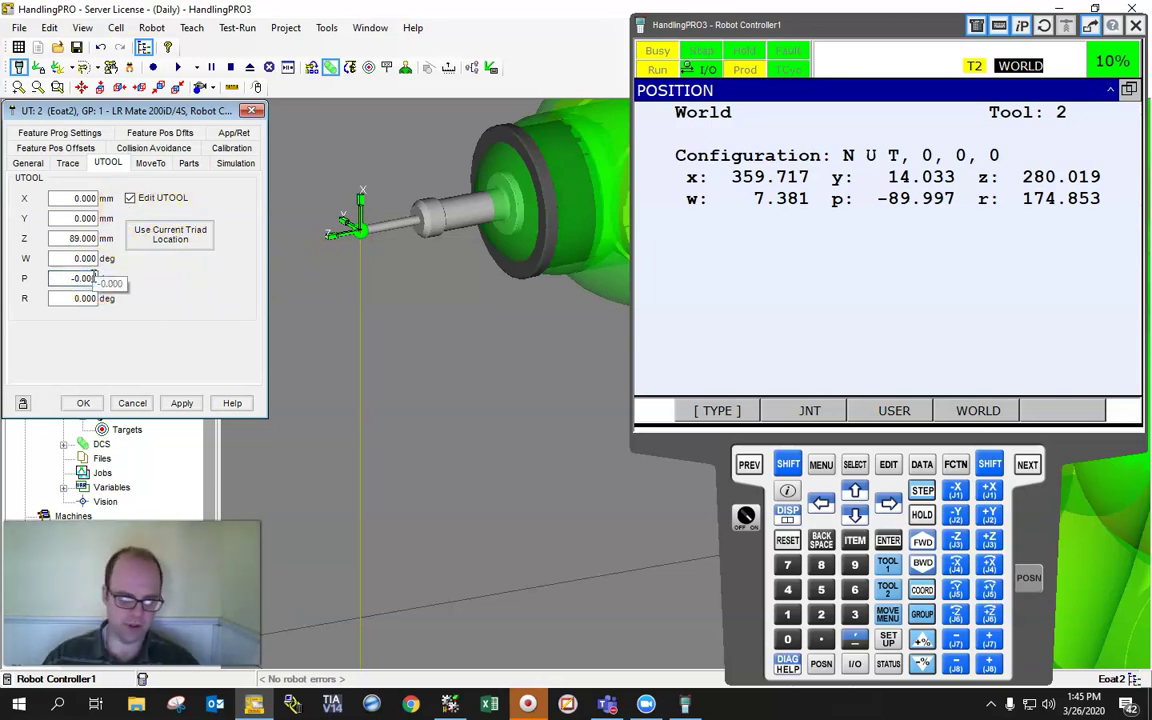
{"action": "key", "text": "Tab"}
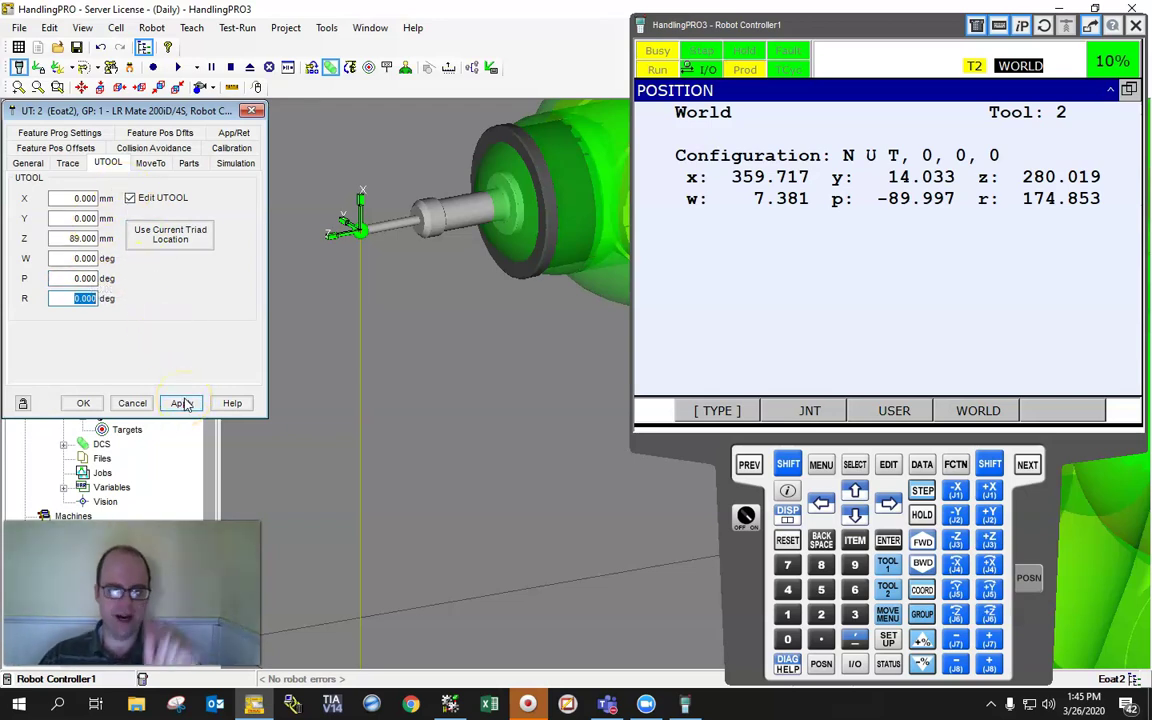
{"action": "left_click", "coordinate": [184, 404]}
{"action": "left_click", "coordinate": [182, 404]}
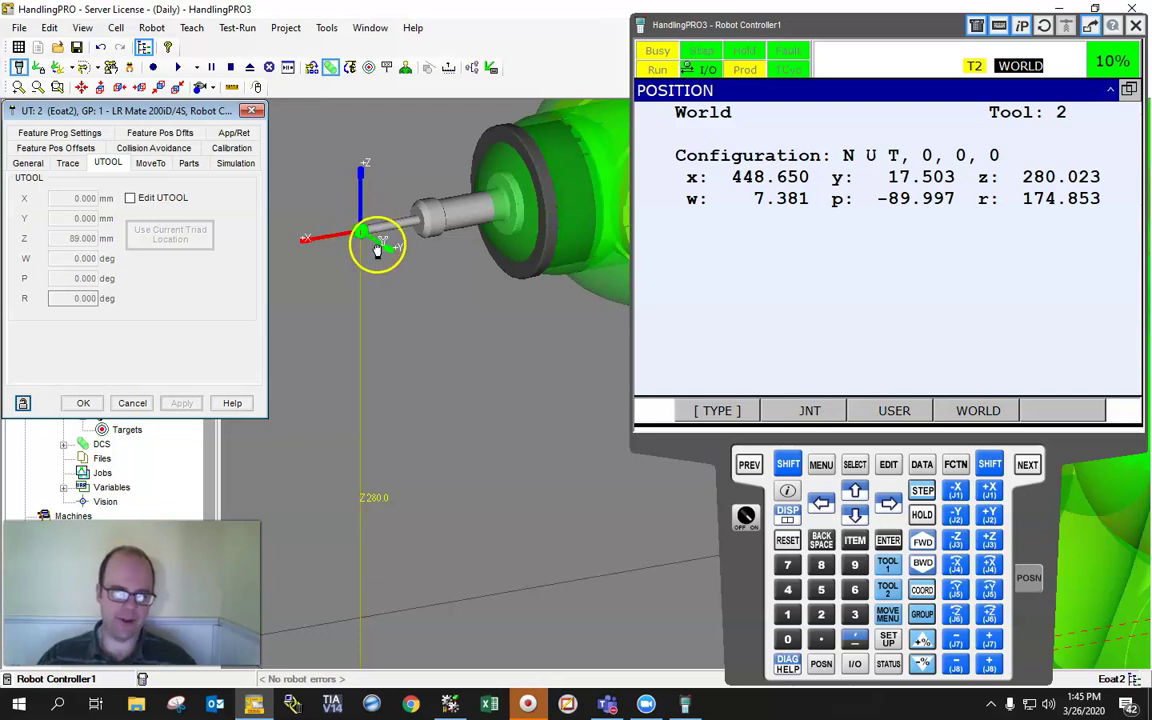
- Move the UTOOL triad along its Y axis off the pointer tip and apply its current location, with Y at 16.547 mm
{"action": "left_click", "coordinate": [169, 198]}
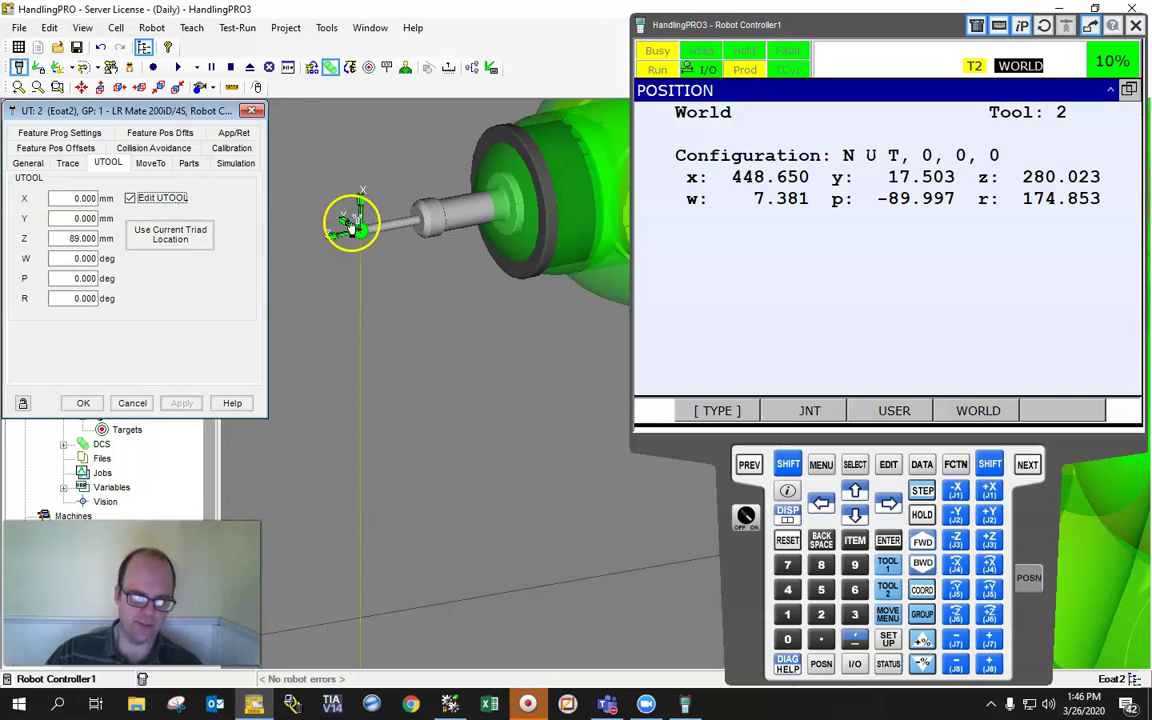
{"action": "left_click", "coordinate": [353, 223]}
{"action": "left_click_drag", "start_coordinate": [348, 226], "coordinate": [331, 218]}
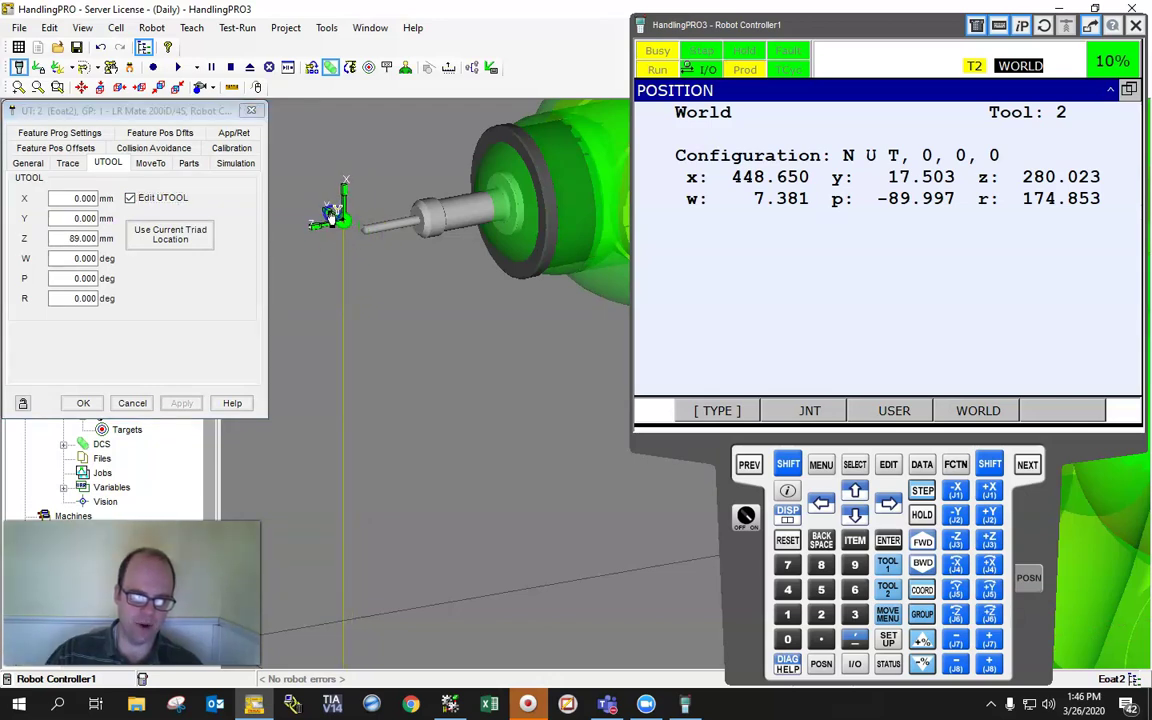
{"action": "left_click", "coordinate": [176, 236]}
{"action": "left_click", "coordinate": [187, 251]}
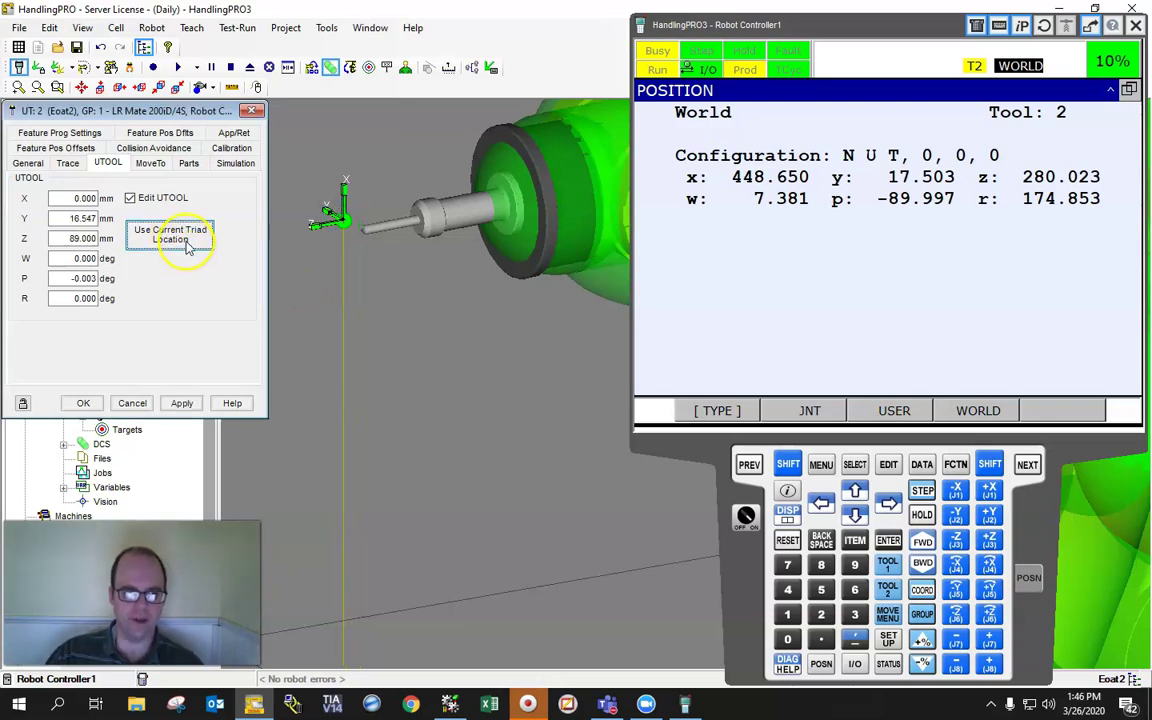
{"action": "left_click", "coordinate": [192, 405]}
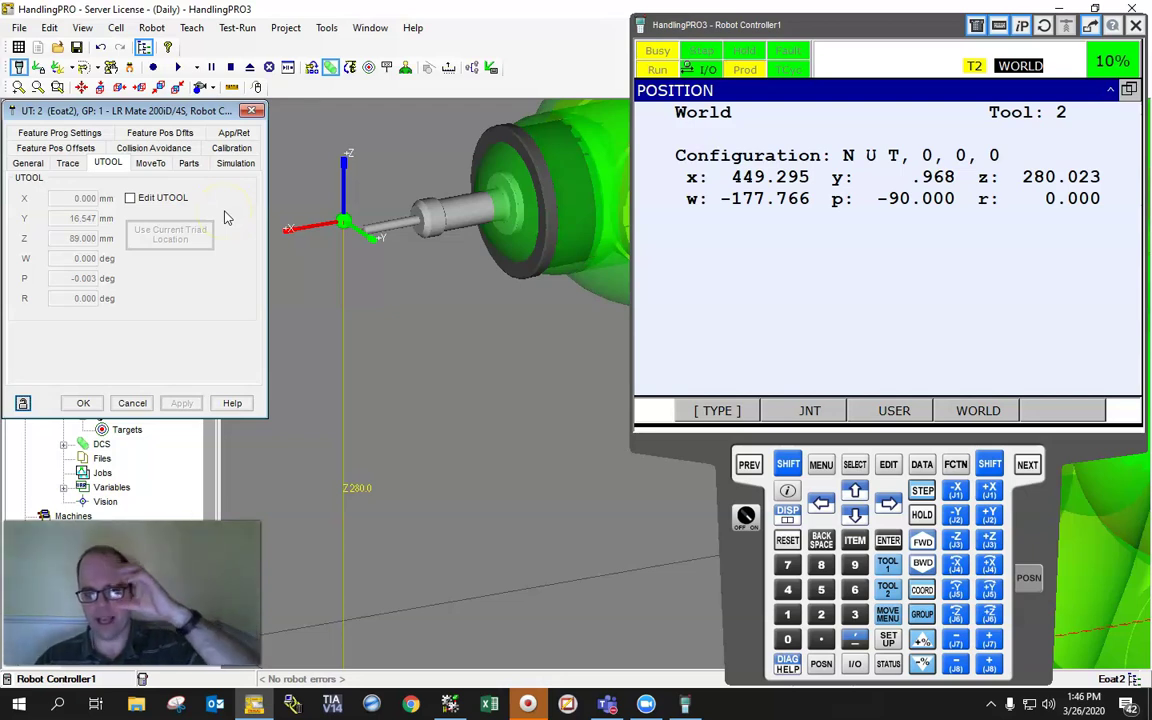
- Re-enable UTOOL editing and move the triad back along its Y axis onto the pointer's tip
{"action": "left_click", "coordinate": [158, 199]}
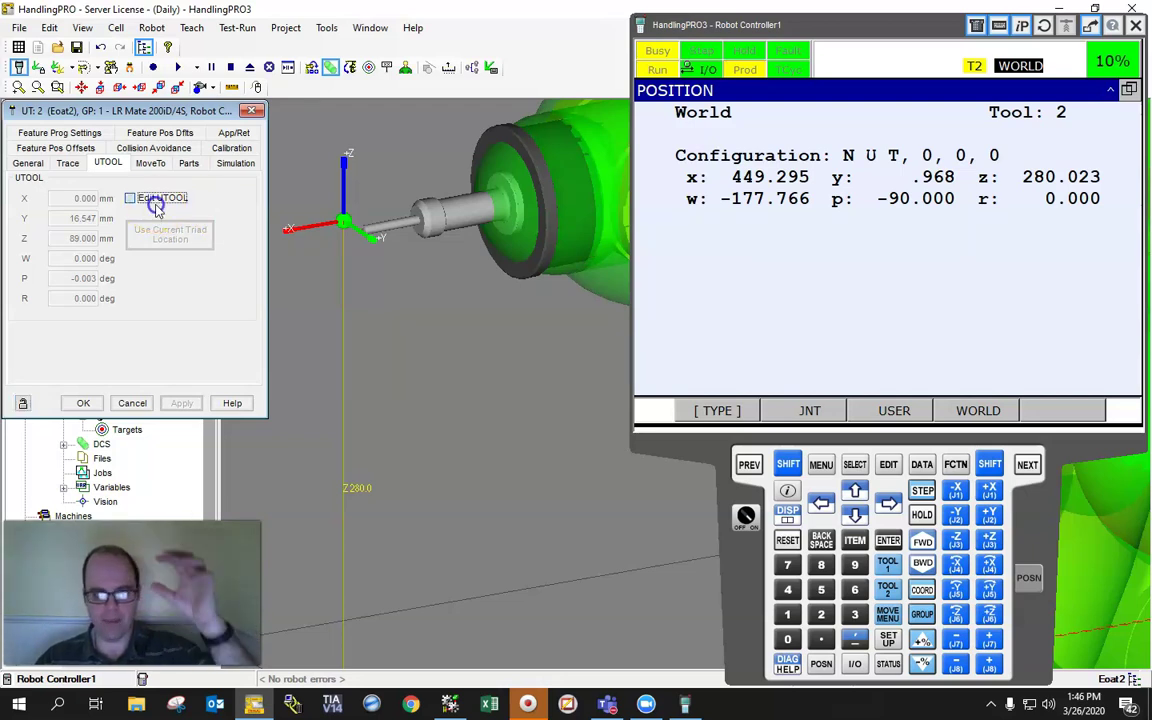
{"action": "left_click", "coordinate": [135, 232]}
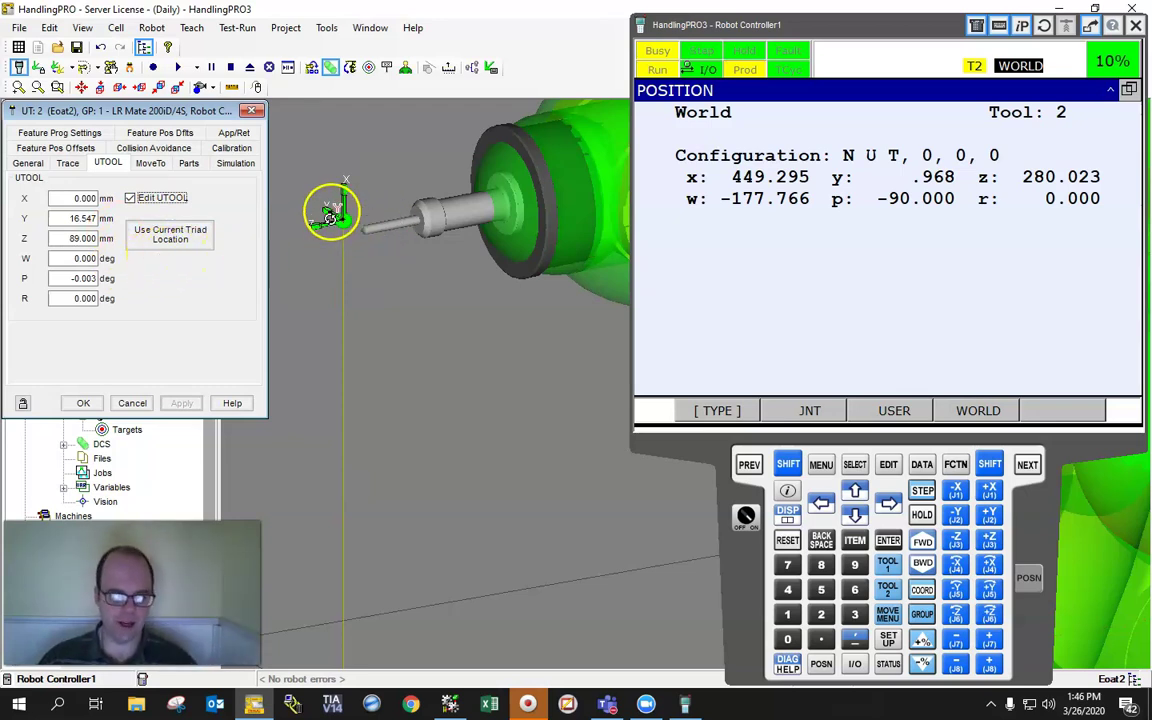
{"action": "left_click_drag", "start_coordinate": [336, 215], "coordinate": [349, 227]}
{"action": "scroll", "coordinate": [350, 230], "scroll_direction": "up", "scroll_amount": 5}
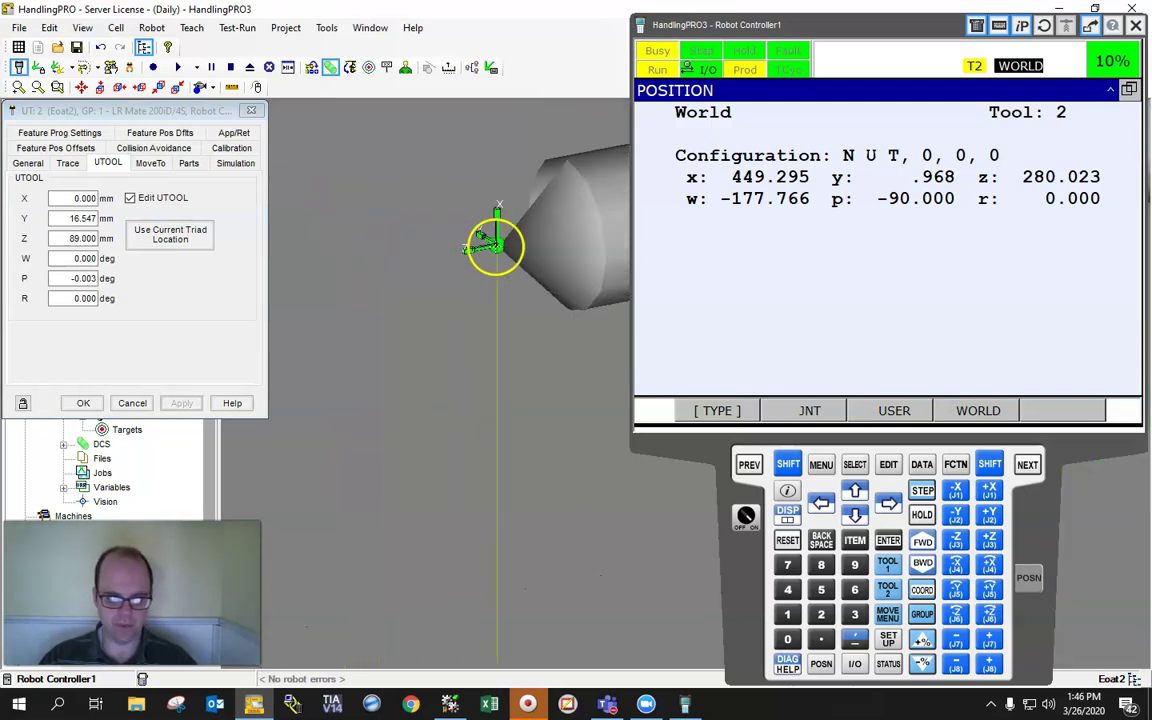
{"action": "scroll", "coordinate": [496, 243], "scroll_direction": "up", "scroll_amount": 2}
{"action": "right_click_drag", "start_coordinate": [527, 275], "coordinate": [640, 310]}
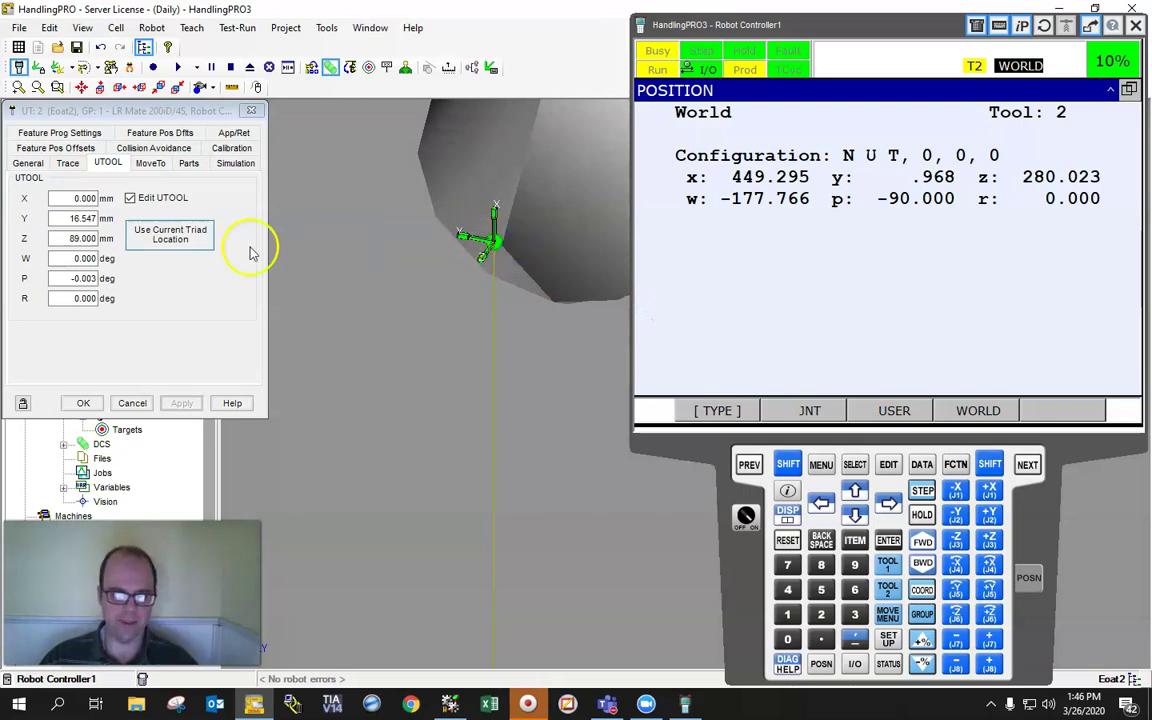
{"action": "left_click", "coordinate": [472, 198]}
{"action": "scroll", "coordinate": [457, 259], "scroll_direction": "down", "scroll_amount": 2}
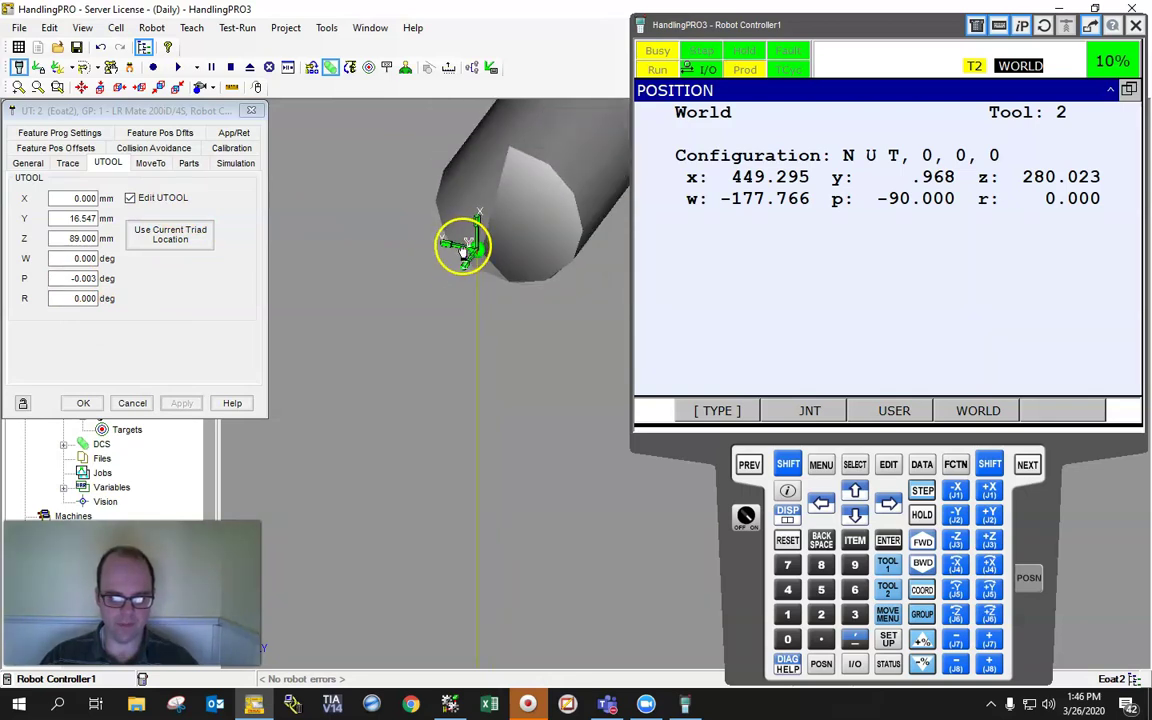
{"action": "scroll", "coordinate": [478, 257], "scroll_direction": "up", "scroll_amount": 2}
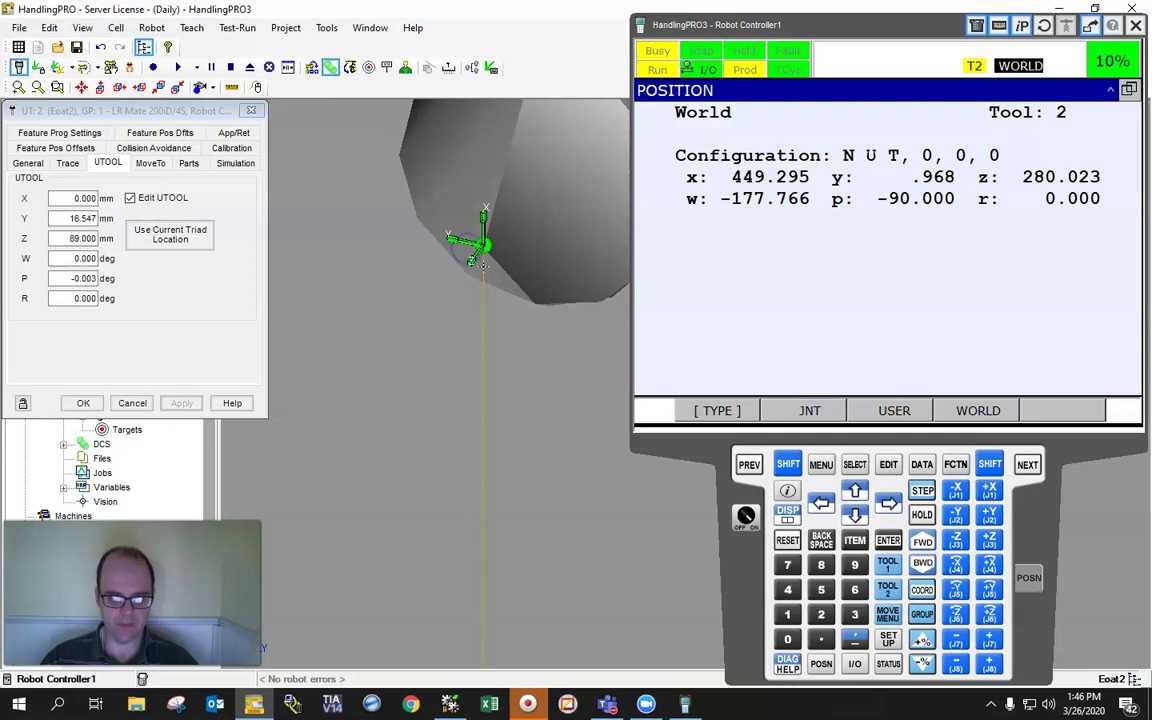
{"action": "scroll", "coordinate": [478, 257], "scroll_direction": "down", "scroll_amount": 2}
{"action": "right_click_drag", "start_coordinate": [477, 257], "coordinate": [418, 216]}
- Use the triad's current location for the UTOOL, set Y and P to 0, and apply the change
{"action": "left_click", "coordinate": [170, 234]}
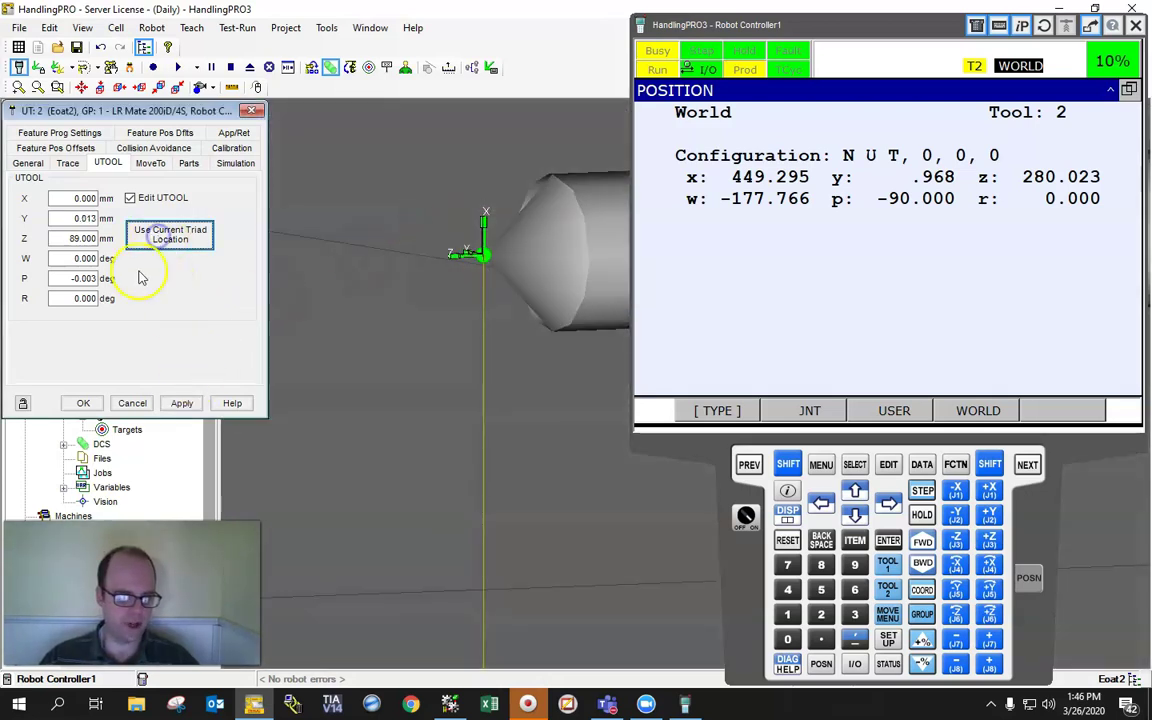
{"action": "left_click", "coordinate": [72, 218]}
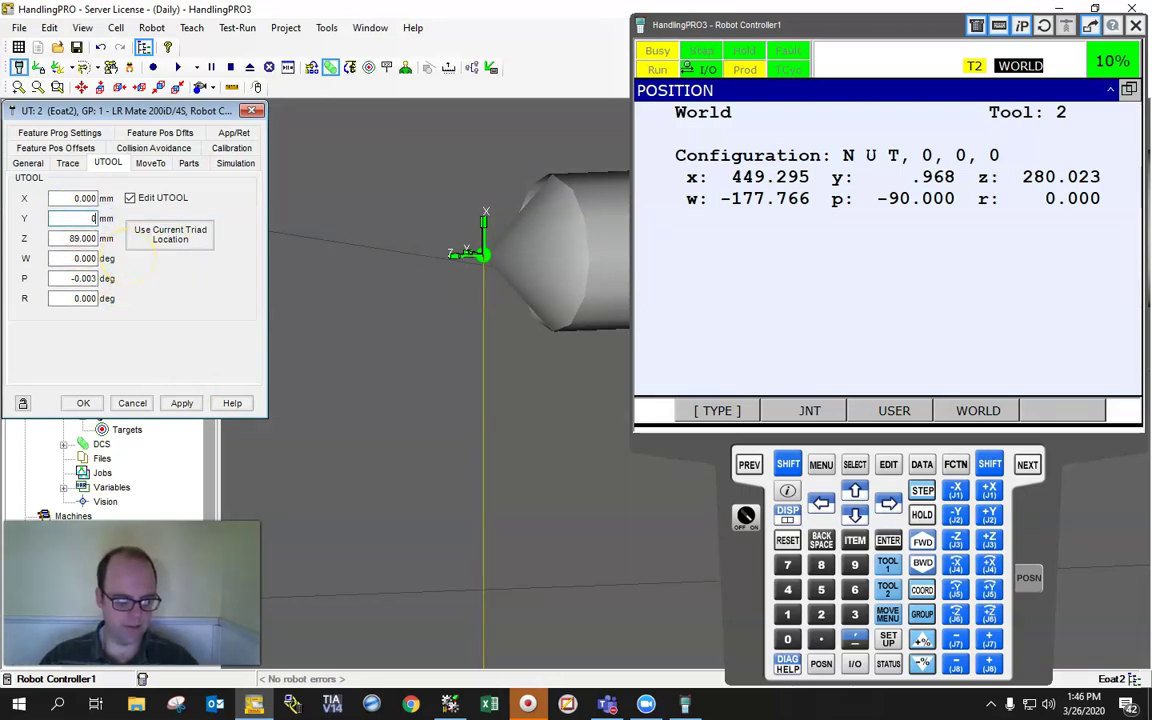
{"action": "left_click_drag", "start_coordinate": [69, 278], "coordinate": [108, 281]}
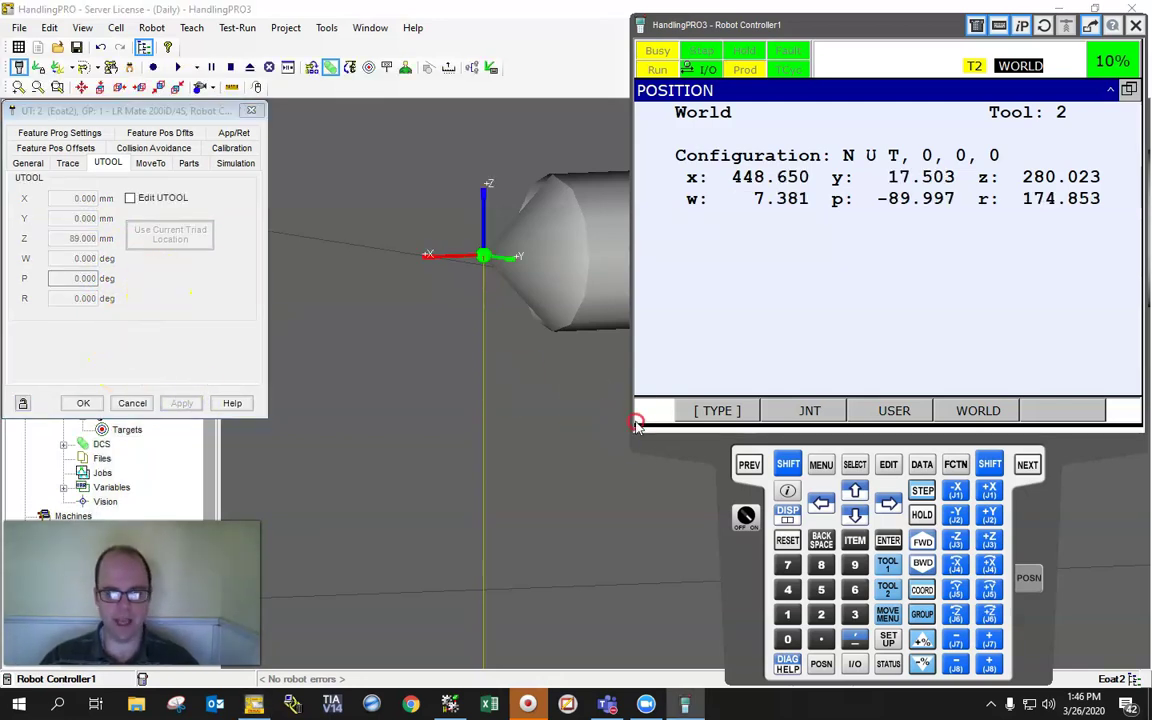
- Reset the controller, check the active Tool, Jog and User frame numbers in the jog coordinate menu, and close it
{"action": "scroll", "coordinate": [571, 362], "scroll_direction": "down", "scroll_amount": 3}
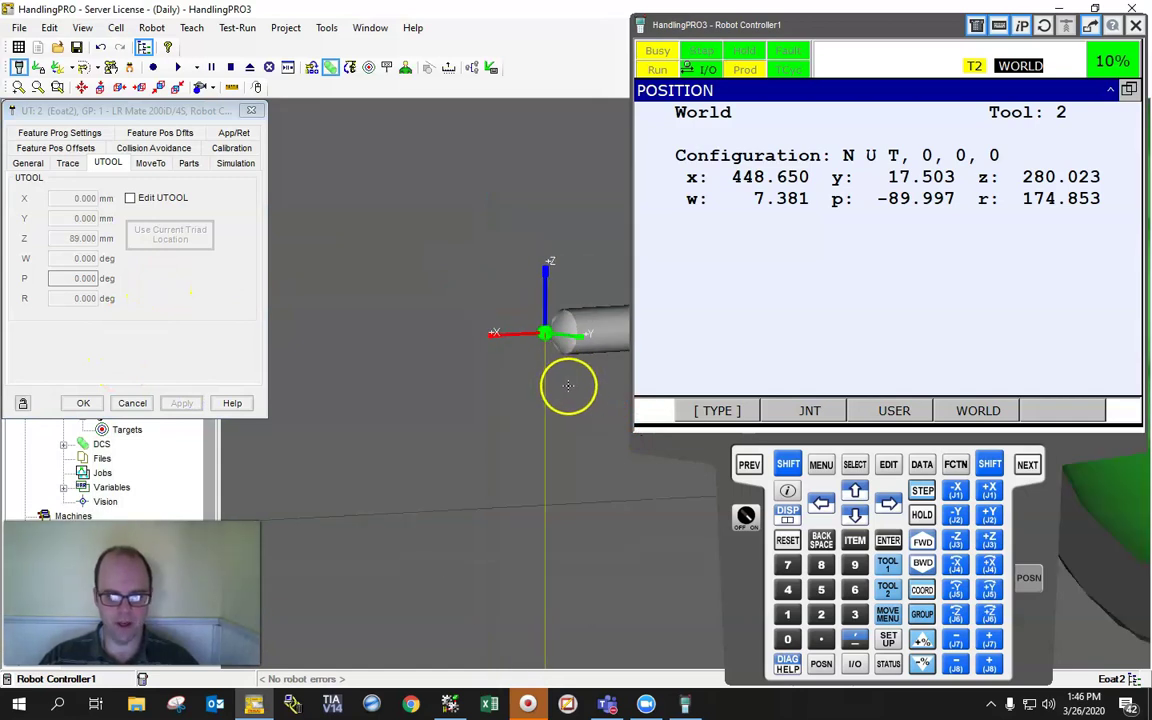
{"action": "scroll", "coordinate": [568, 385], "scroll_direction": "up", "scroll_amount": 3}
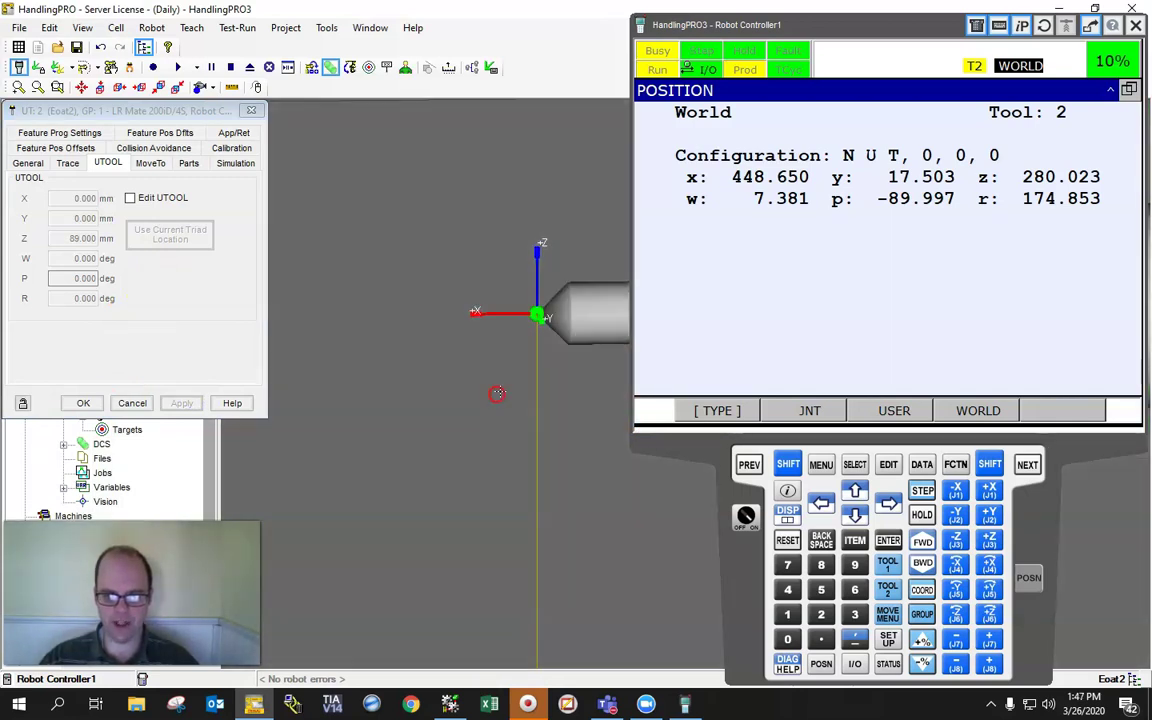
{"action": "left_click", "coordinate": [797, 541]}
{"action": "key", "text": "shift"}
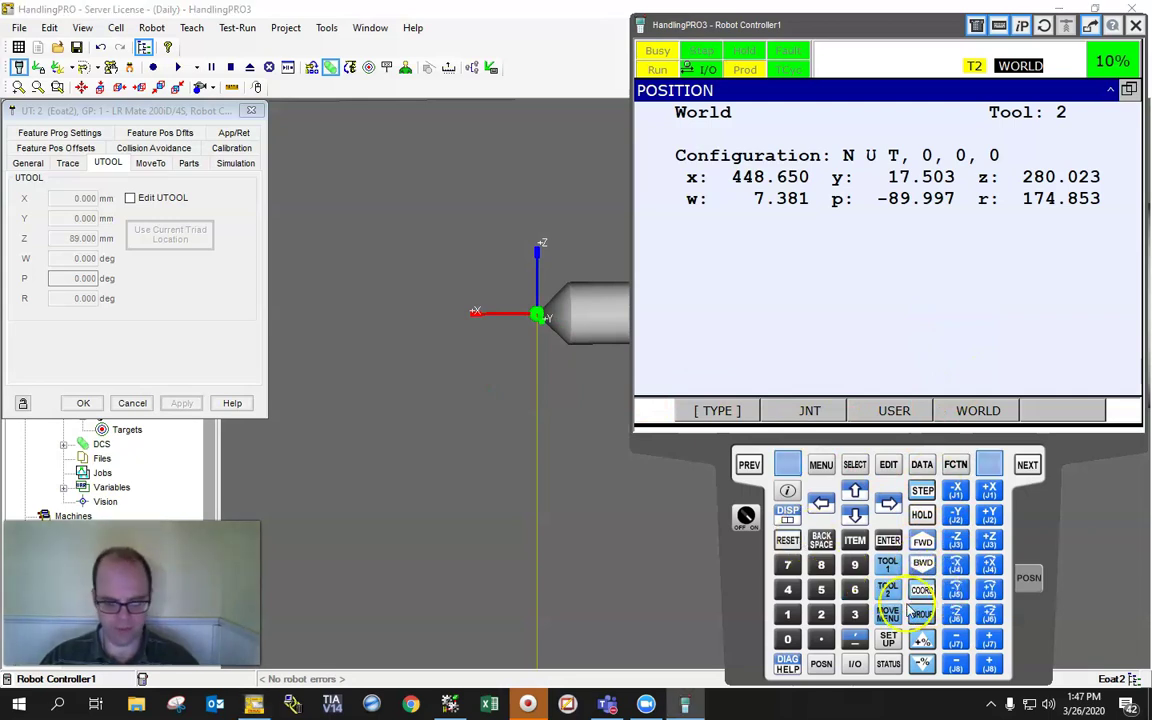
{"action": "left_click", "coordinate": [914, 592]}
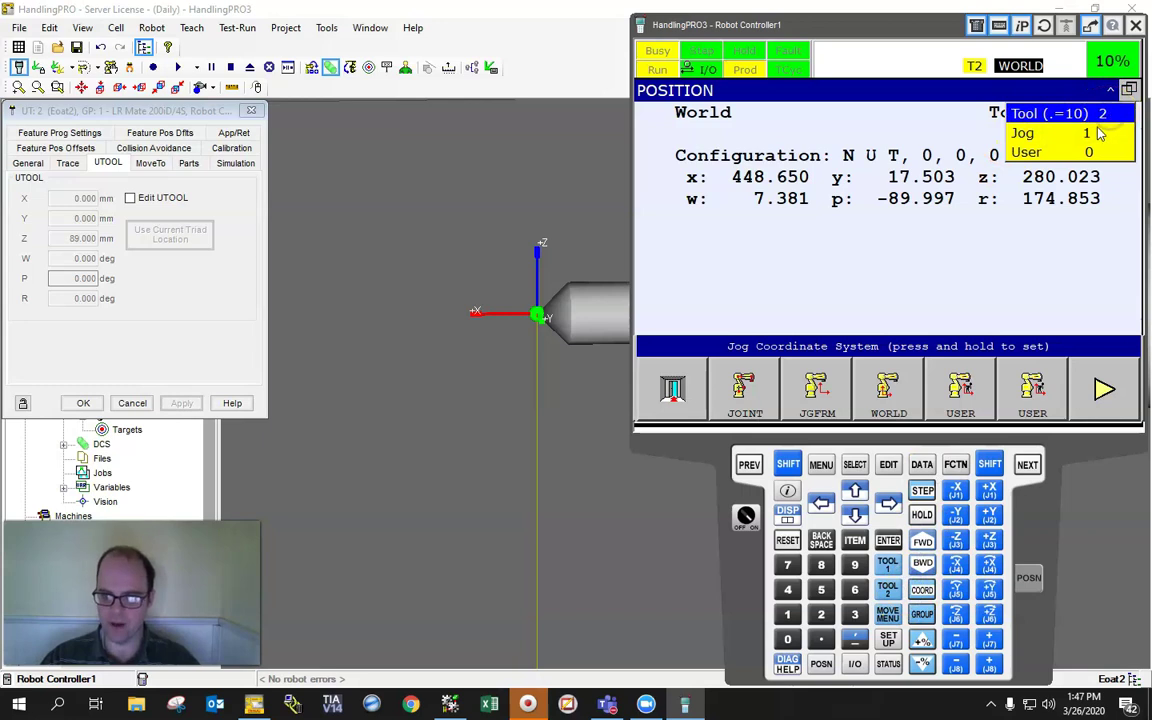
{"action": "left_click", "coordinate": [665, 375]}
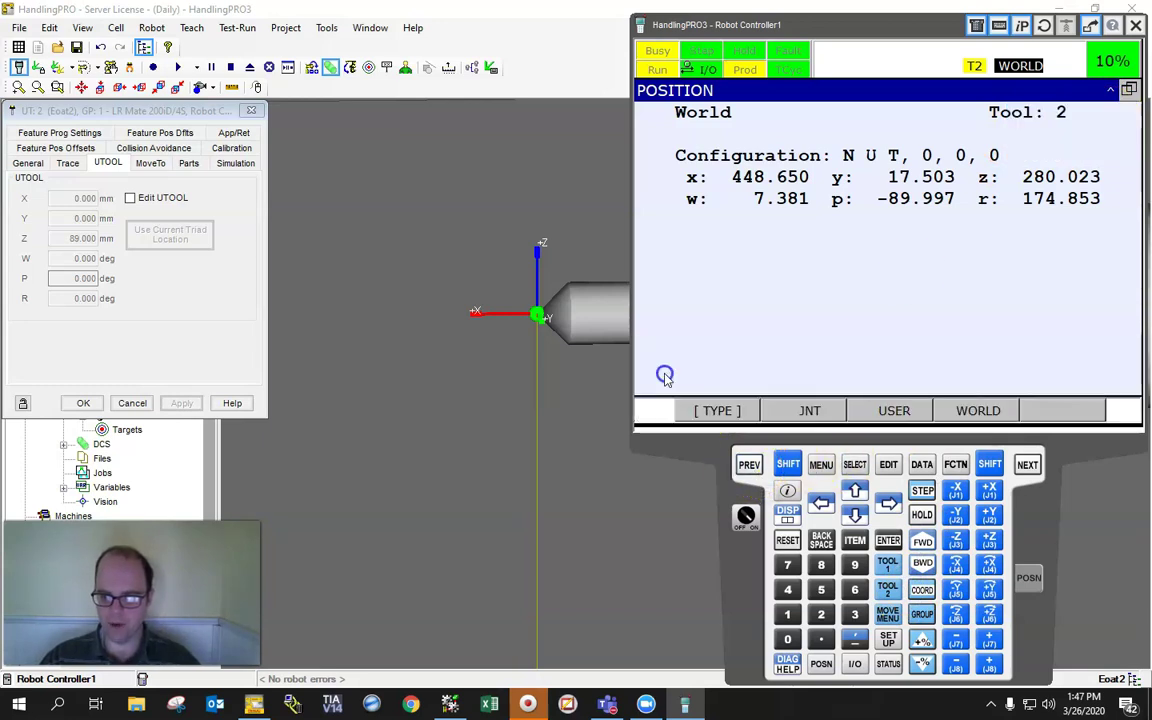
- Cycle the jog coordinate system on the teach pendant from WORLD to JOINT
{"action": "left_click", "coordinate": [922, 590]}
{"action": "left_click", "coordinate": [922, 590]}
{"action": "left_click", "coordinate": [922, 590]}
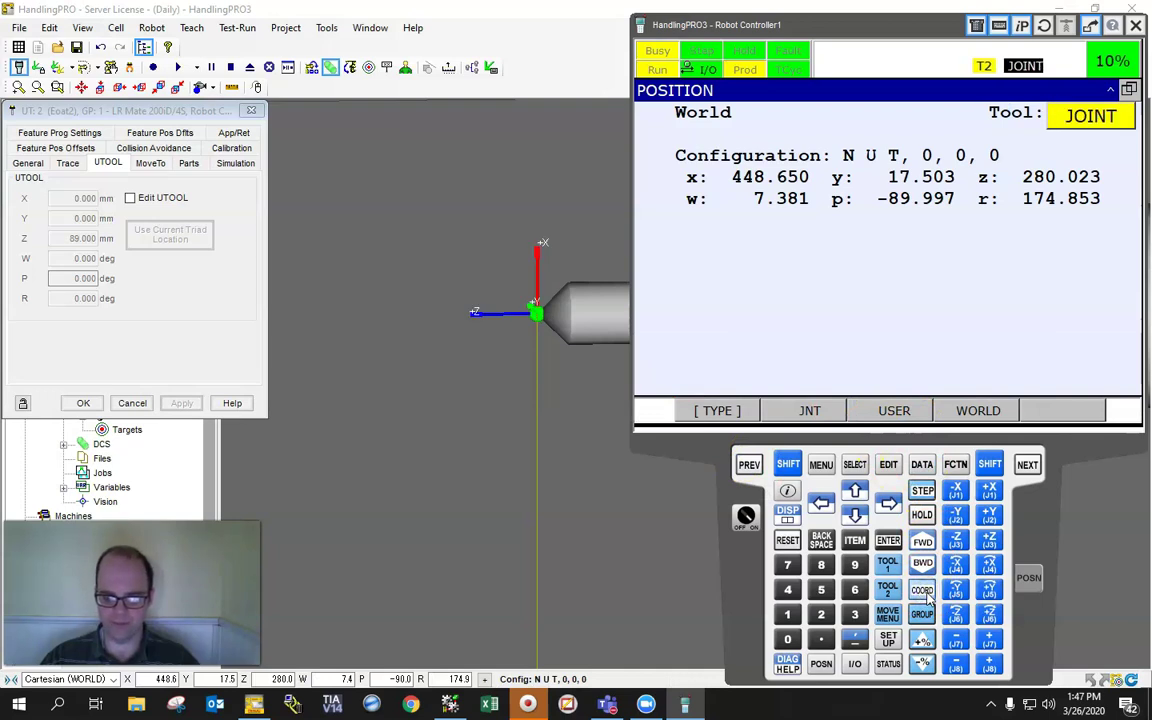
- Cycle the jog coordinate system from JOINT through JGFRM and the remaining frames back to JOINT
{"action": "left_click", "coordinate": [922, 590]}
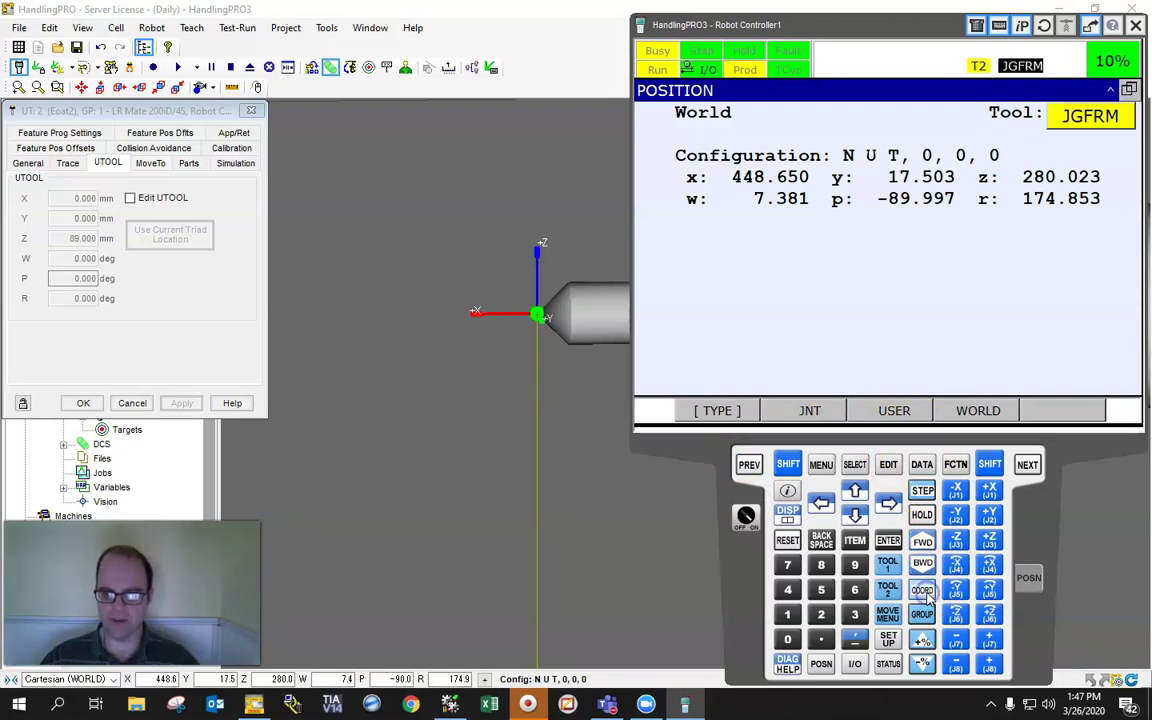
{"action": "left_click", "coordinate": [922, 590]}
{"action": "left_click", "coordinate": [922, 590]}
{"action": "left_click", "coordinate": [924, 592]}
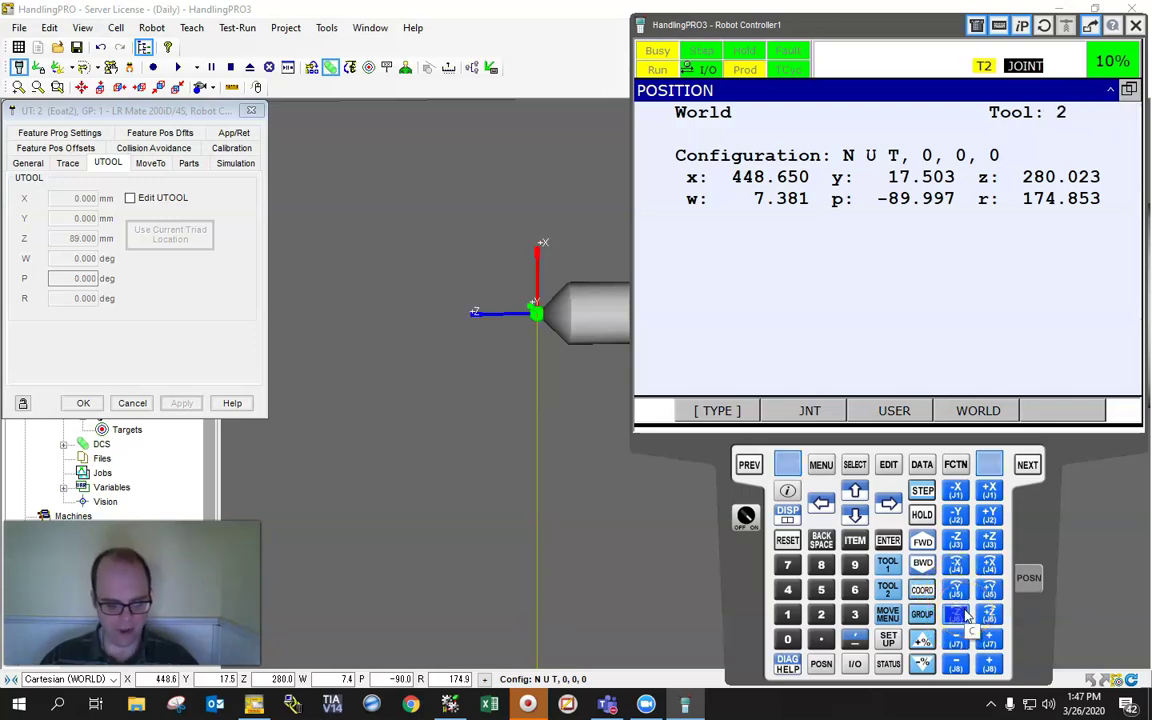
- Jog the robot's wrist in JOINT mode in the negative J5 direction until the tool's pitch is about -54 degrees
{"action": "left_click_drag", "start_coordinate": [966, 618], "coordinate": [638, 494]}
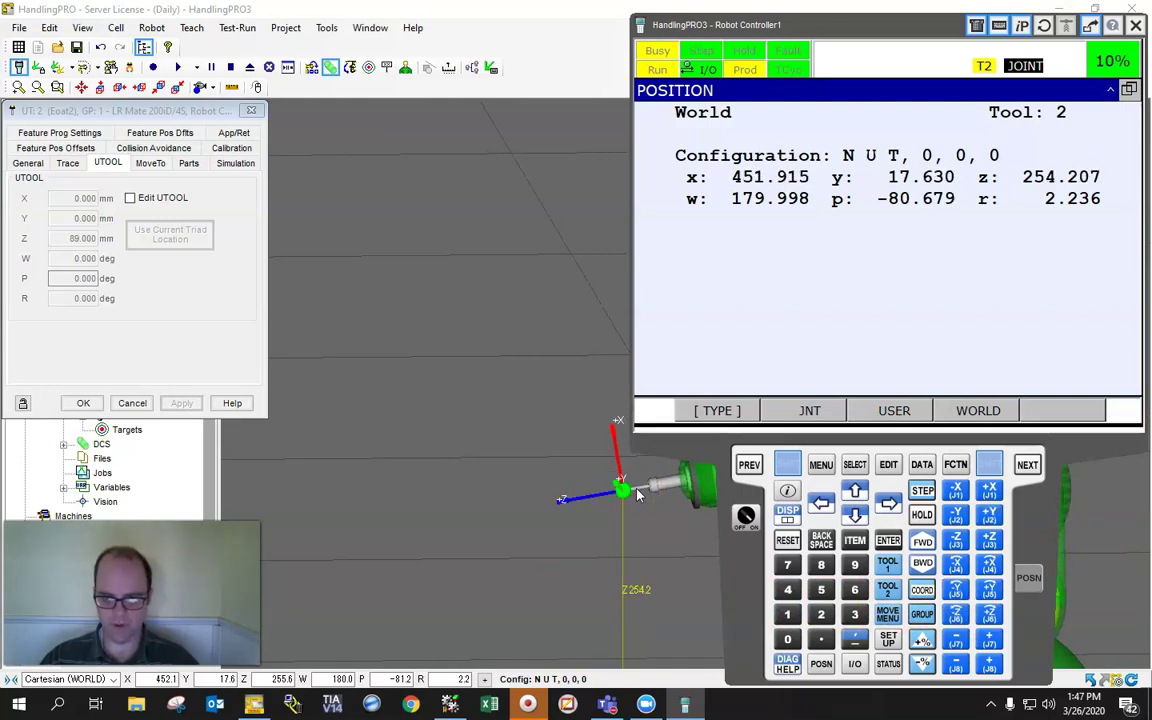
{"action": "key", "text": "t"}
{"action": "scroll", "coordinate": [637, 494], "scroll_direction": "down", "scroll_amount": 3}
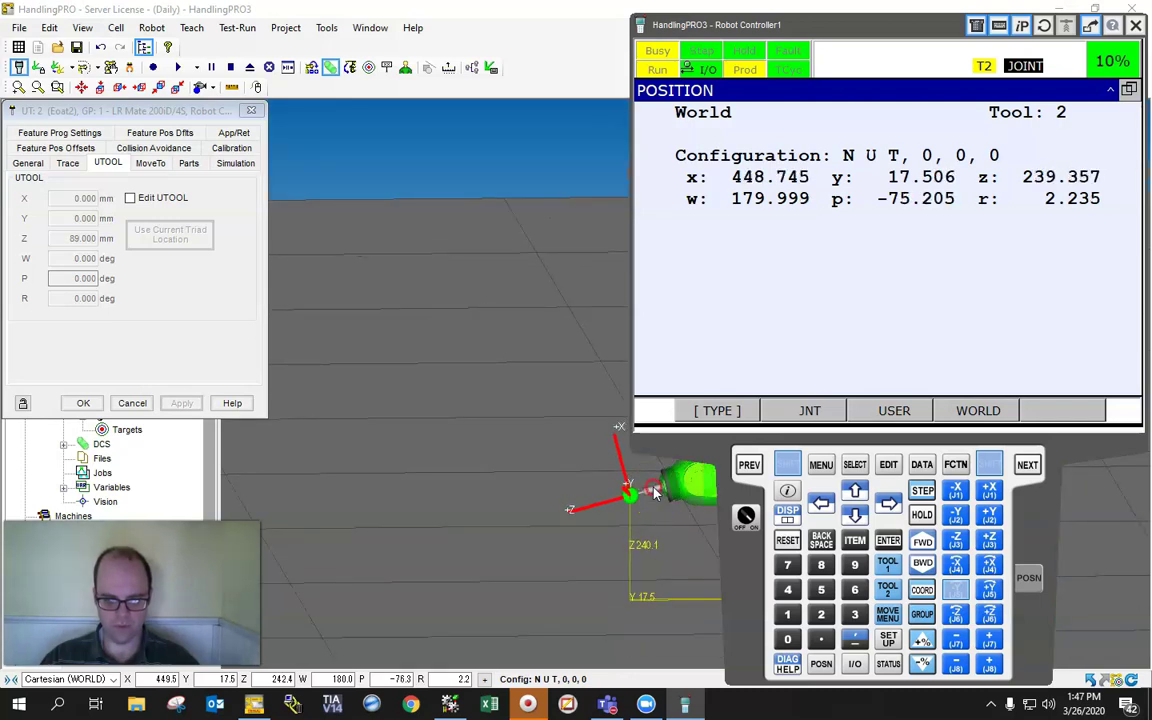
{"action": "right_click_drag", "start_coordinate": [622, 486], "coordinate": [459, 487]}
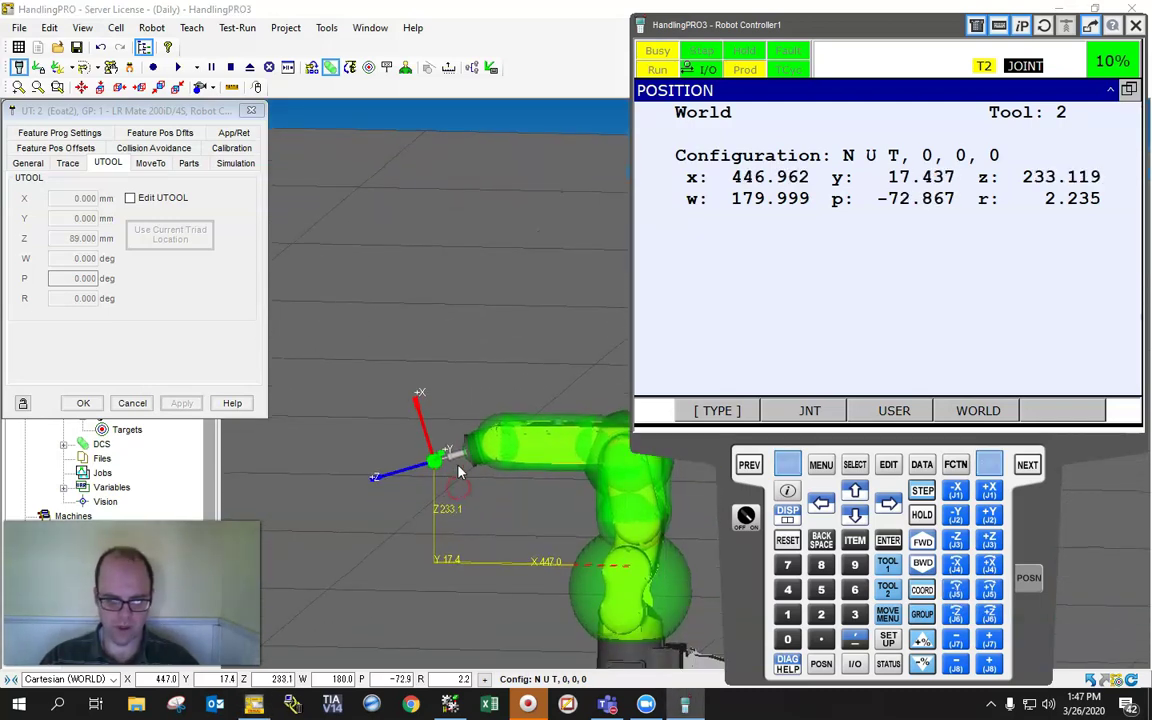
{"action": "key", "text": "t"}
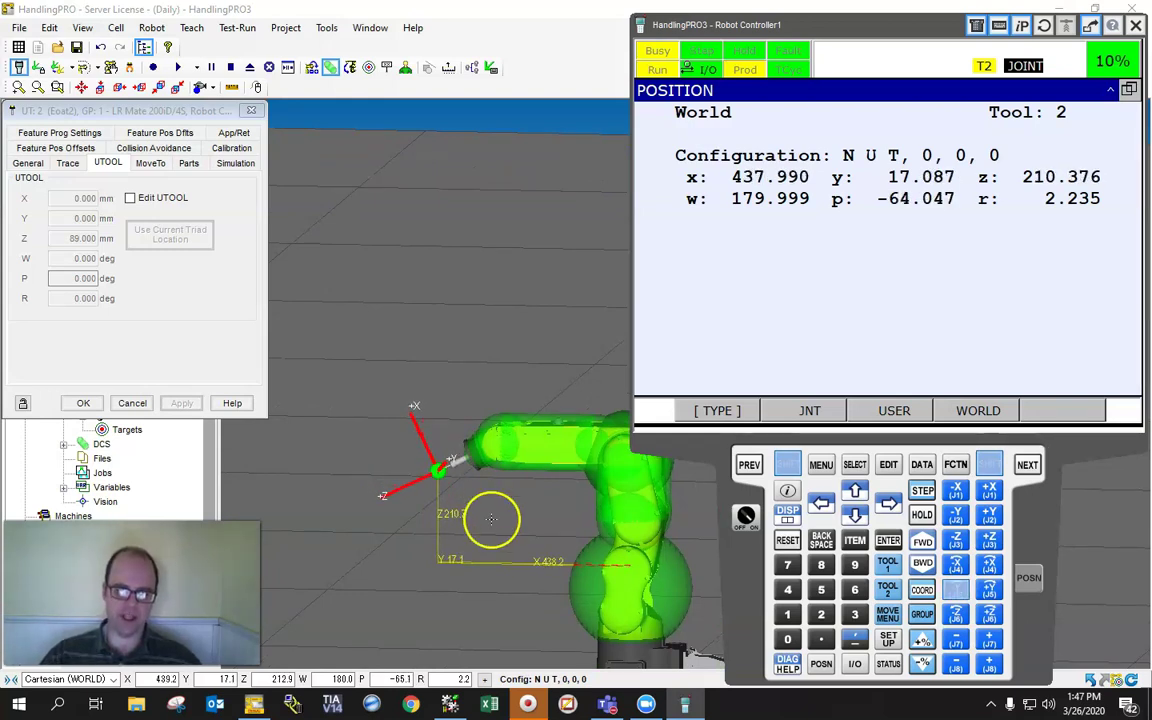
{"action": "right_click_drag", "start_coordinate": [491, 522], "coordinate": [661, 530]}
{"action": "scroll", "coordinate": [469, 502], "scroll_direction": "down", "scroll_amount": 3}
{"action": "scroll", "coordinate": [470, 504], "scroll_direction": "up", "scroll_amount": 3}
{"action": "mouse_move", "coordinate": [481, 509]}
{"action": "right_mouse_down"}
{"action": "mouse_move", "coordinate": [372, 500]}
{"action": "mouse_move", "coordinate": [487, 487]}
{"action": "right_mouse_up"}
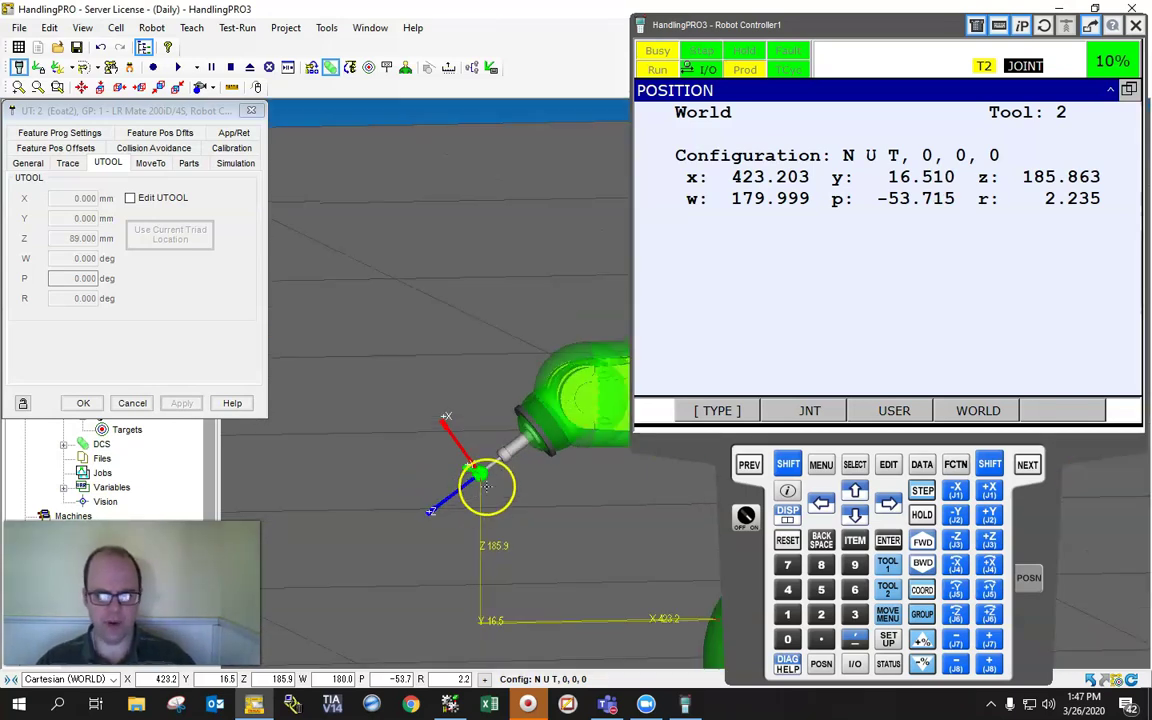
- Accept and close tool 2's properties, and shift the teach pendant window away from the robot
{"action": "left_click", "coordinate": [78, 398]}
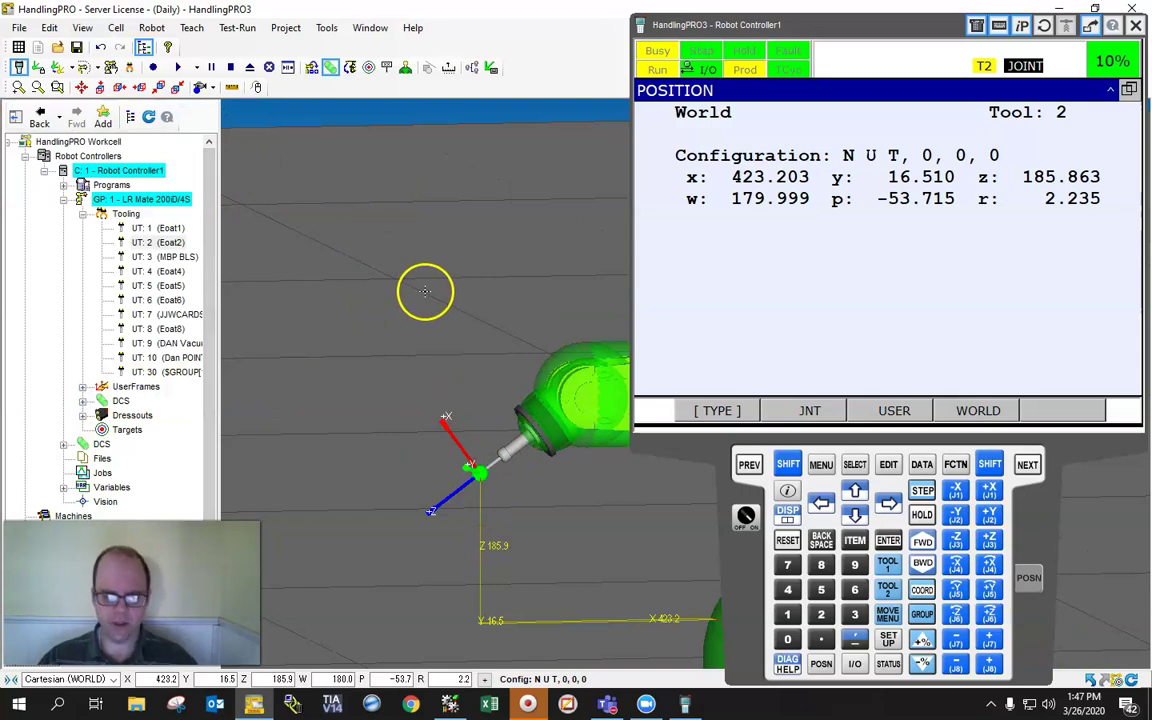
{"action": "scroll", "coordinate": [375, 368], "scroll_direction": "down", "scroll_amount": 6}
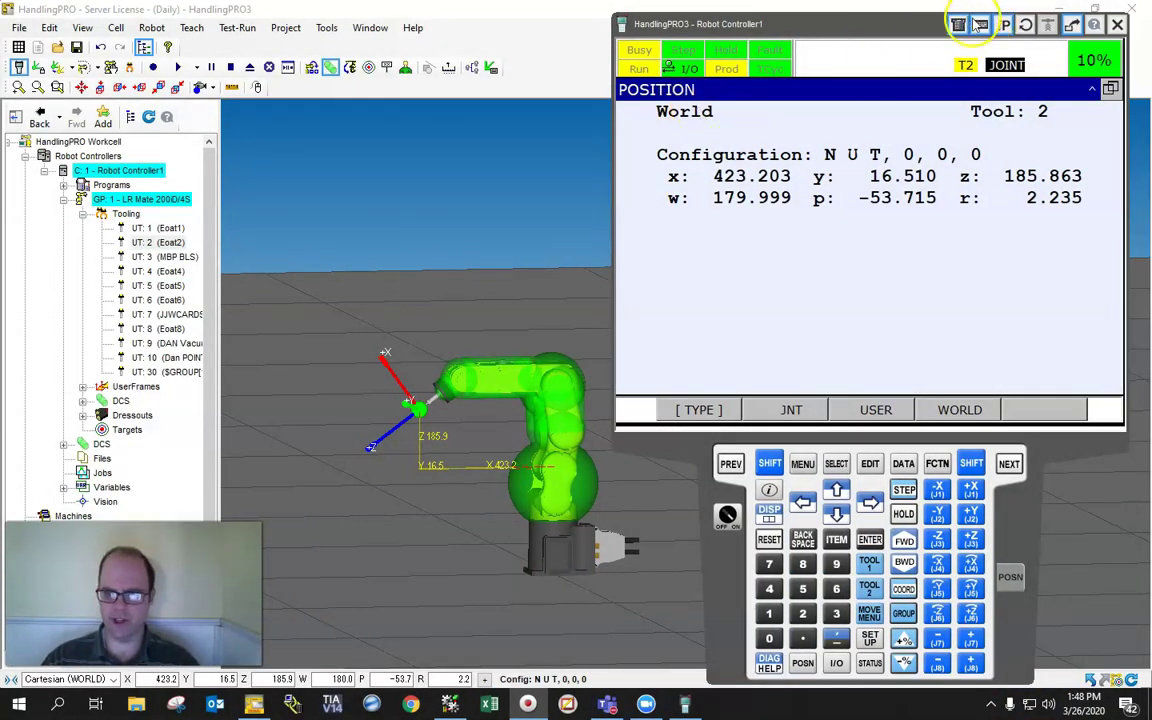
{"action": "left_click_drag", "start_coordinate": [883, 23], "coordinate": [932, 22]}
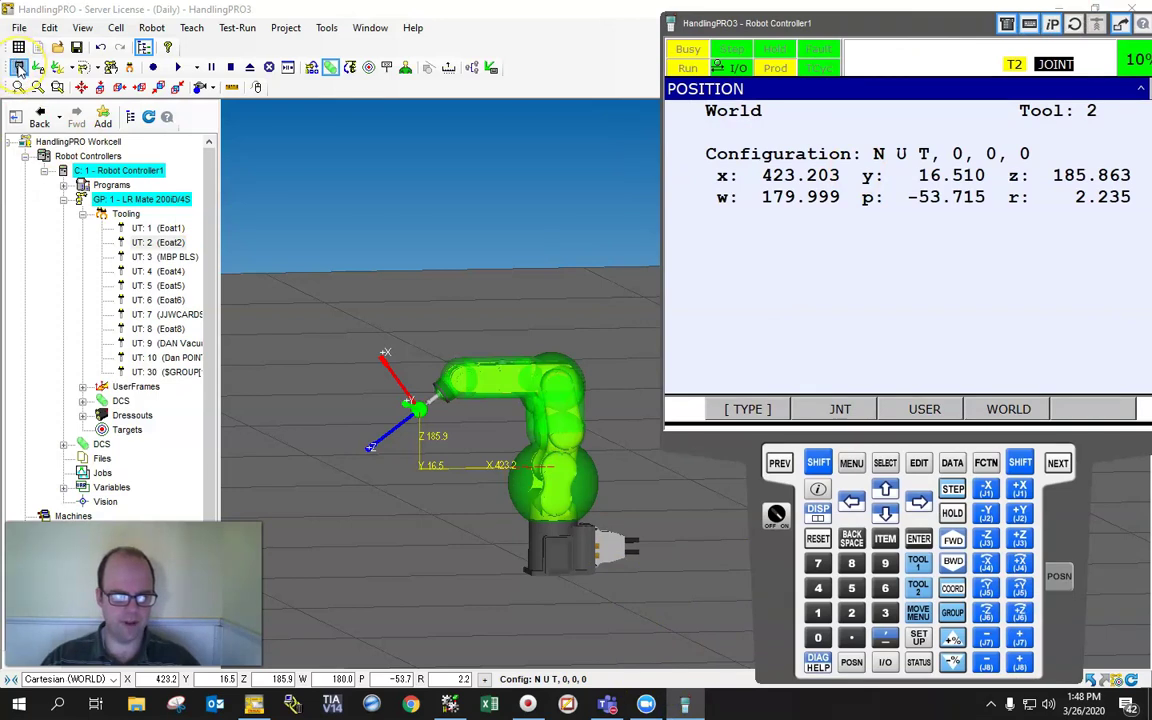
- Open the details of tool frame 2 in the pendant's Frames setup and set its method to Direct Entry
{"action": "left_click", "coordinate": [851, 462]}
{"action": "left_click", "coordinate": [745, 238]}
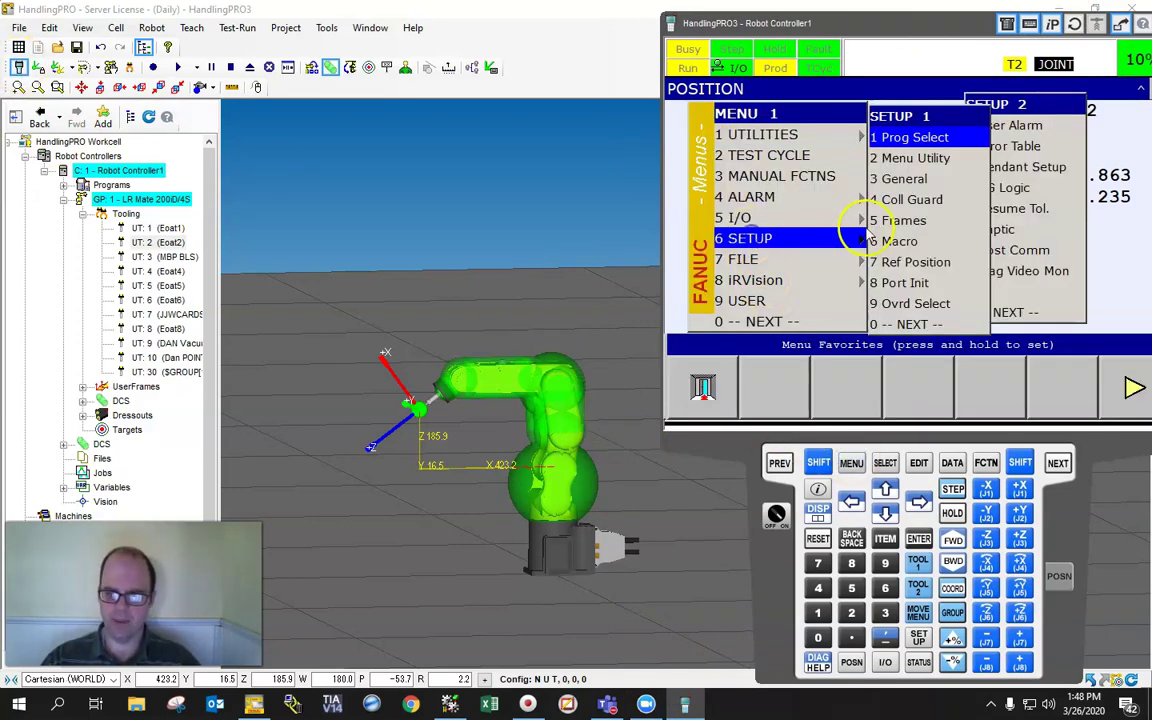
{"action": "left_click", "coordinate": [905, 220]}
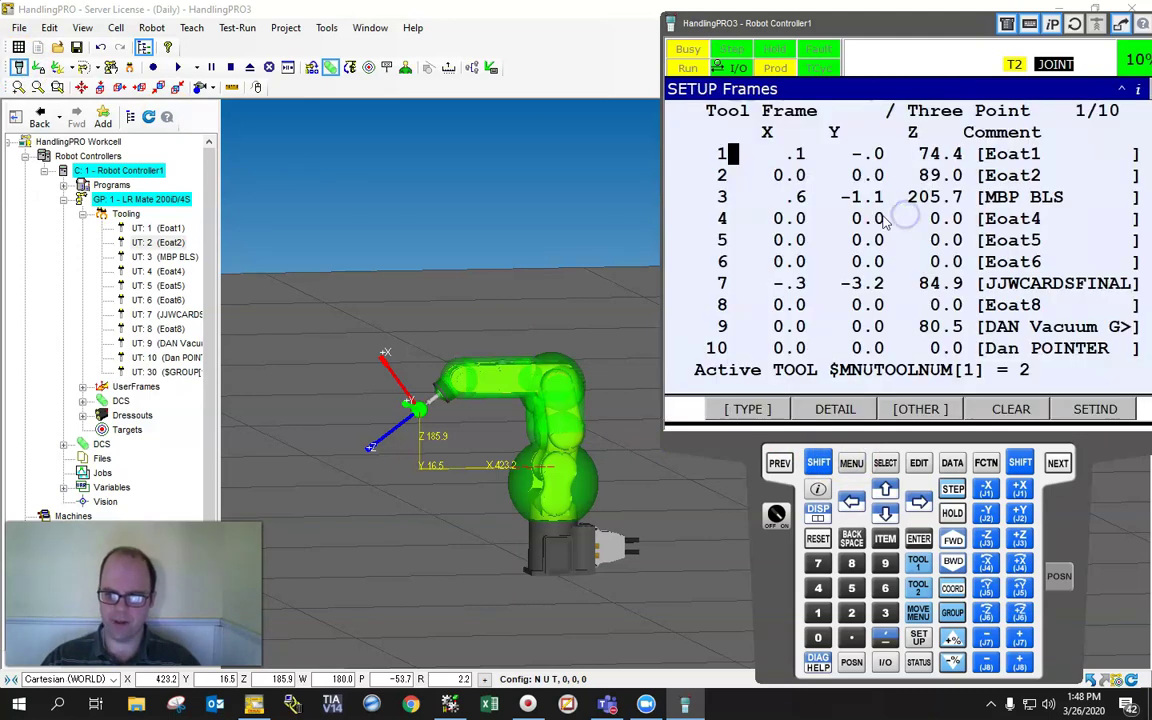
{"action": "left_click", "coordinate": [750, 178]}
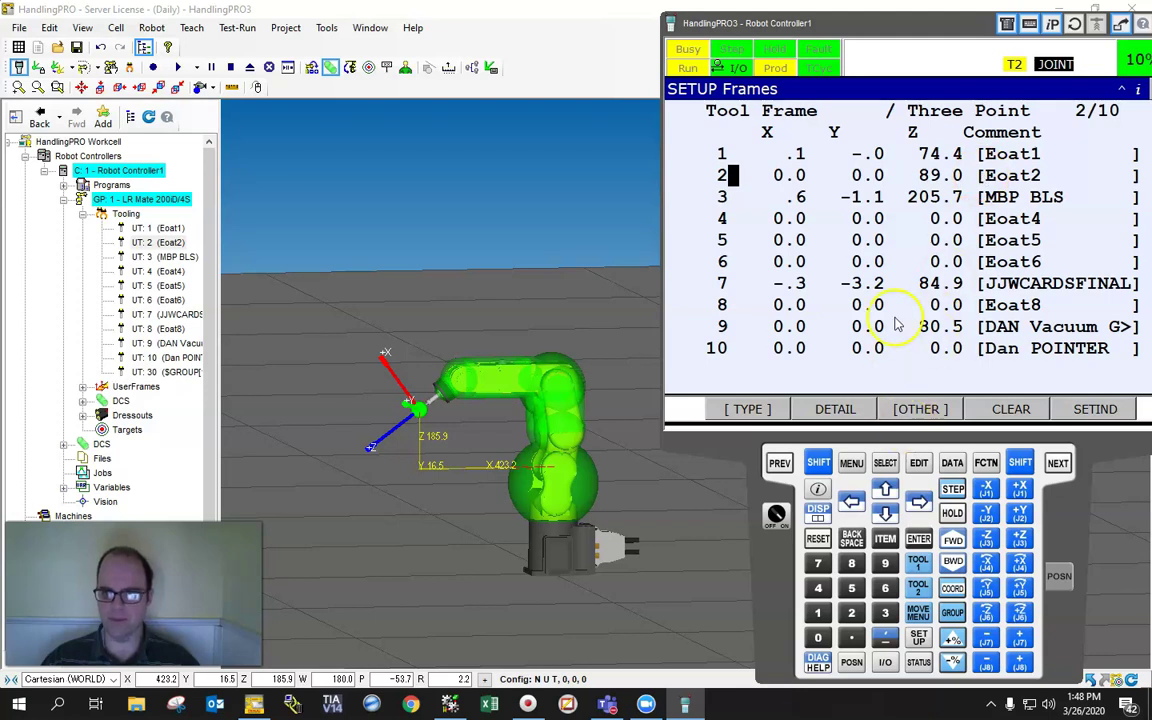
{"action": "left_click", "coordinate": [835, 409]}
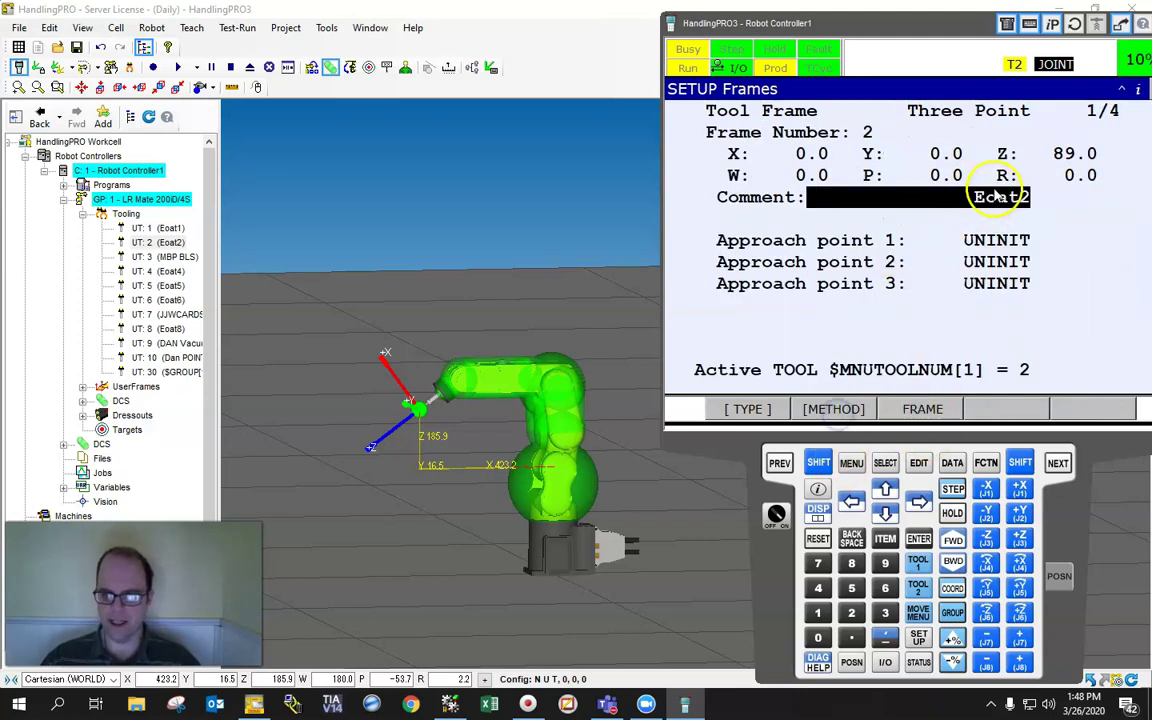
{"action": "left_click", "coordinate": [835, 409]}
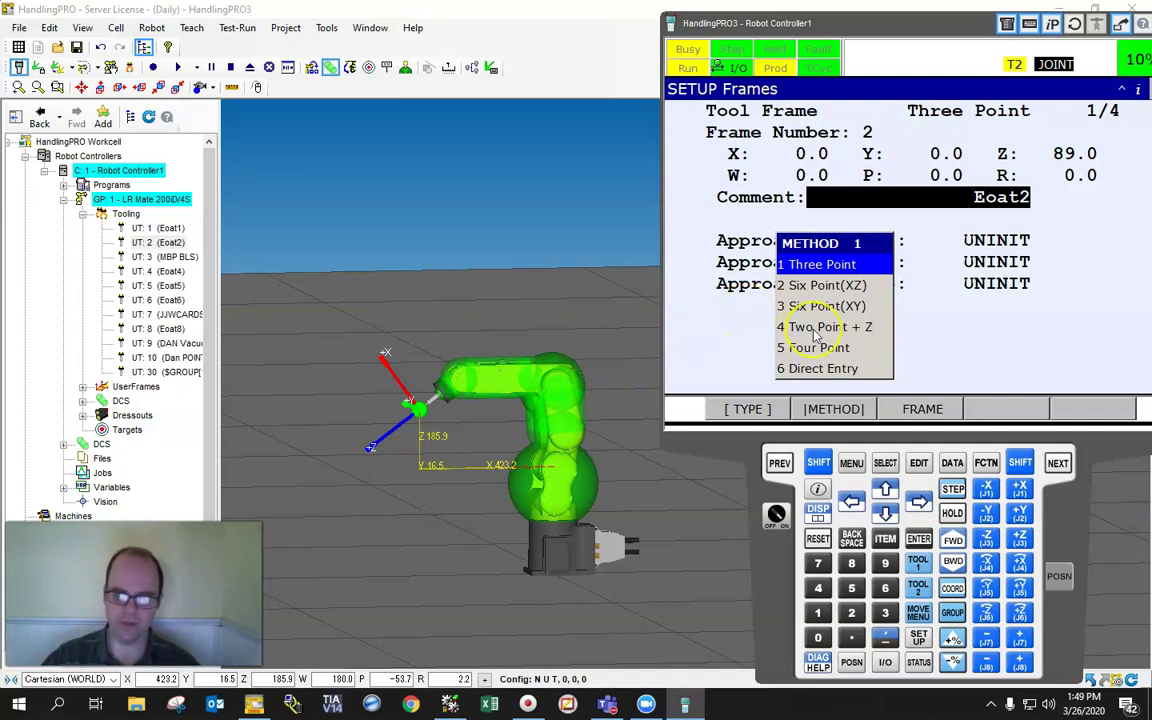
{"action": "left_click", "coordinate": [820, 368]}
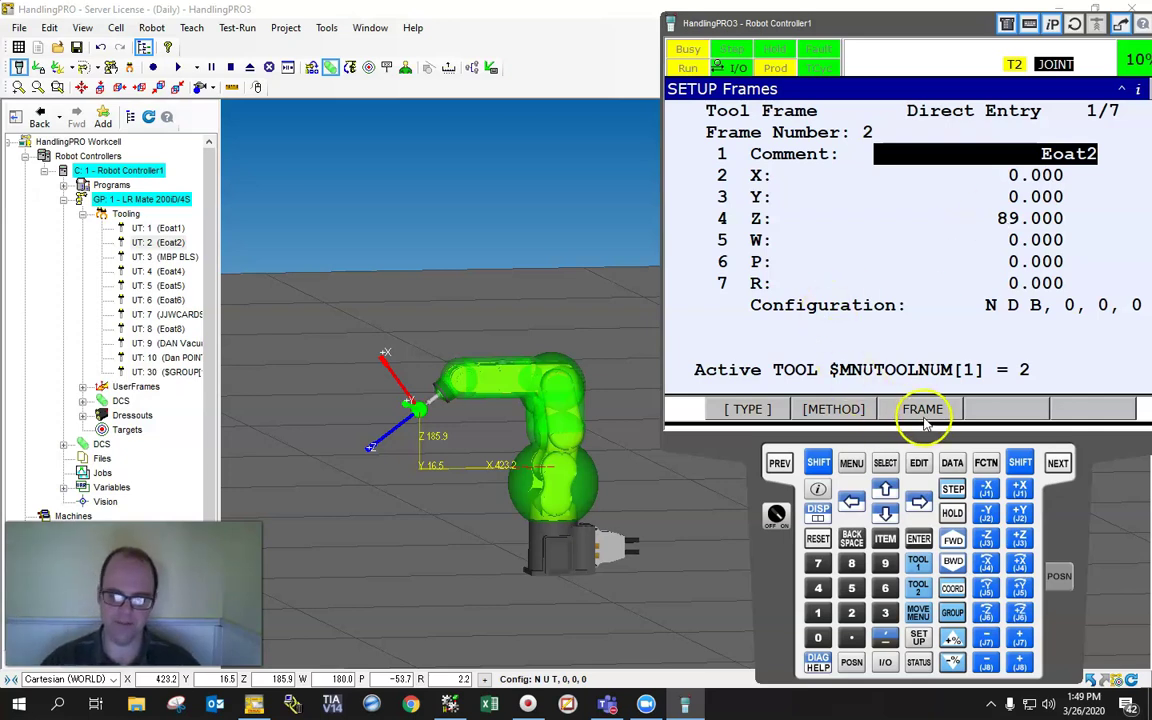
- Bring up the pendant's main menu and add a box fixture to the workcell
{"action": "left_click", "coordinate": [852, 462]}
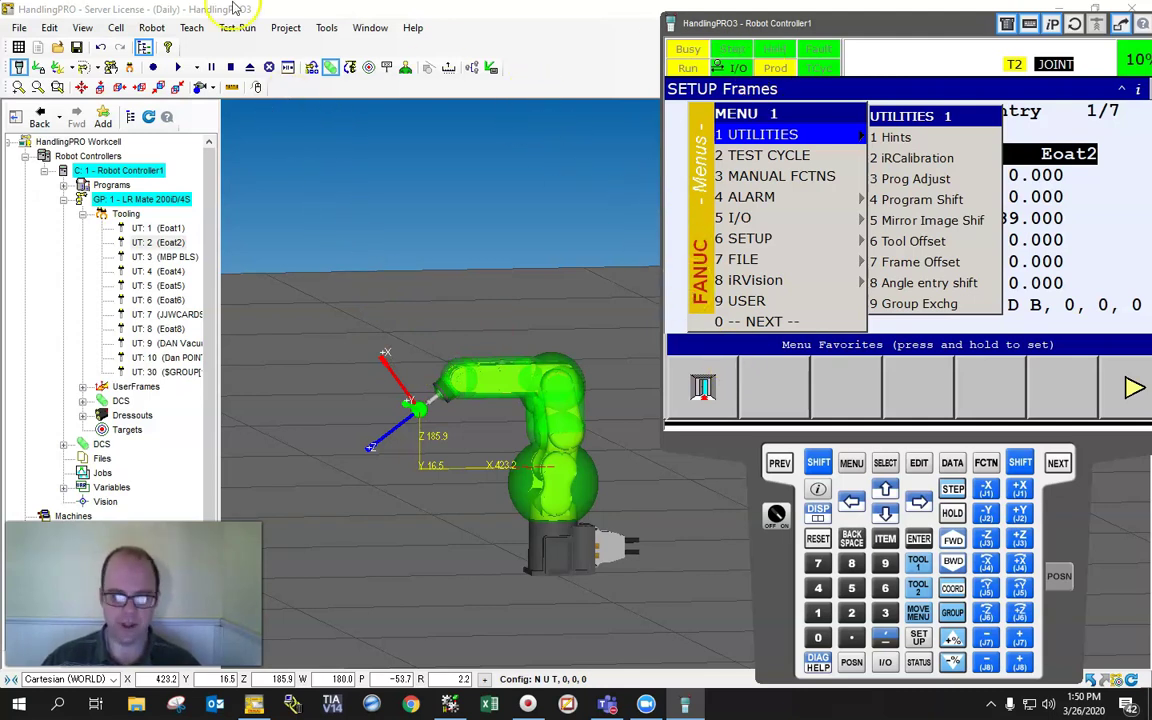
{"action": "left_click", "coordinate": [121, 29]}
{"action": "left_click", "coordinate": [130, 32]}
{"action": "left_click", "coordinate": [118, 28]}
{"action": "mouse_move", "coordinate": [142, 85]}
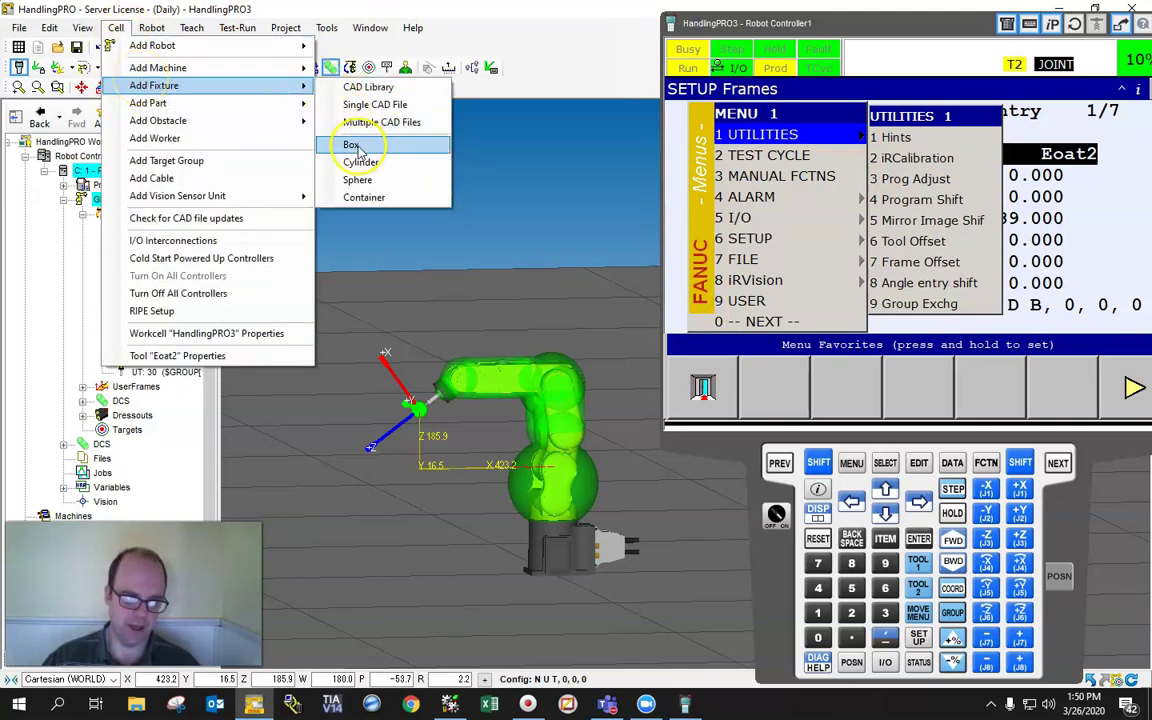
{"action": "left_click", "coordinate": [352, 146]}
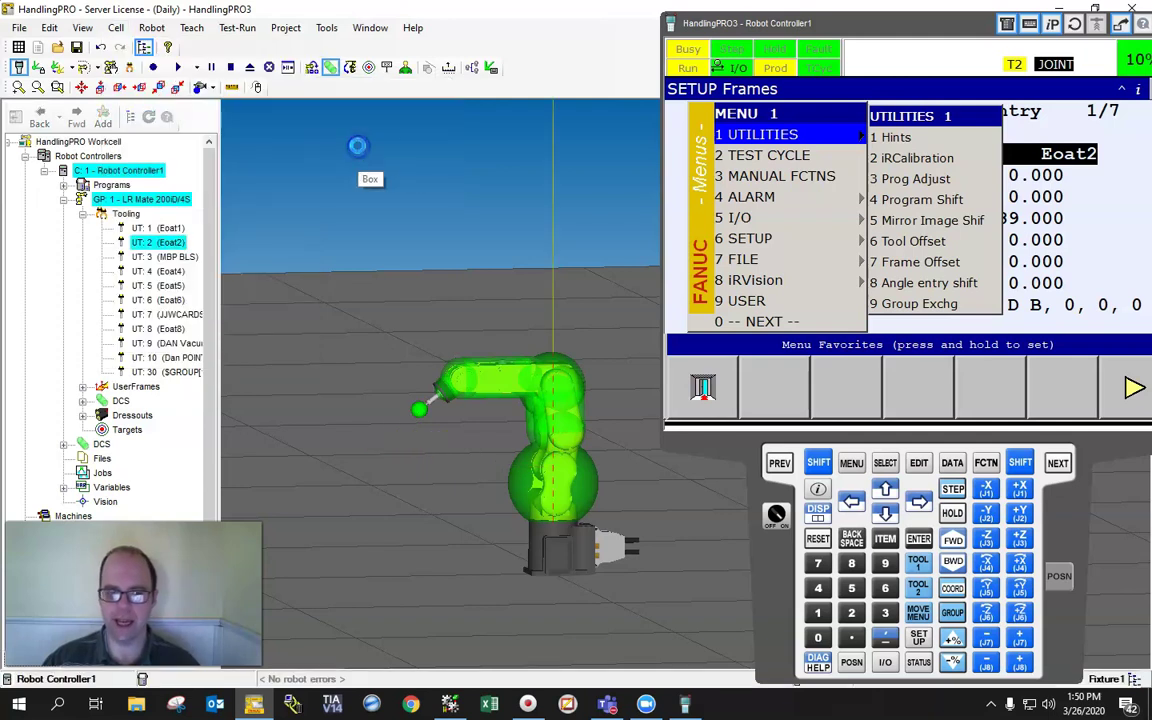
{"action": "right_click_drag", "start_coordinate": [486, 167], "coordinate": [487, 419], "text": "ctrl"}
{"action": "scroll", "coordinate": [496, 307], "scroll_direction": "down", "scroll_amount": 2}
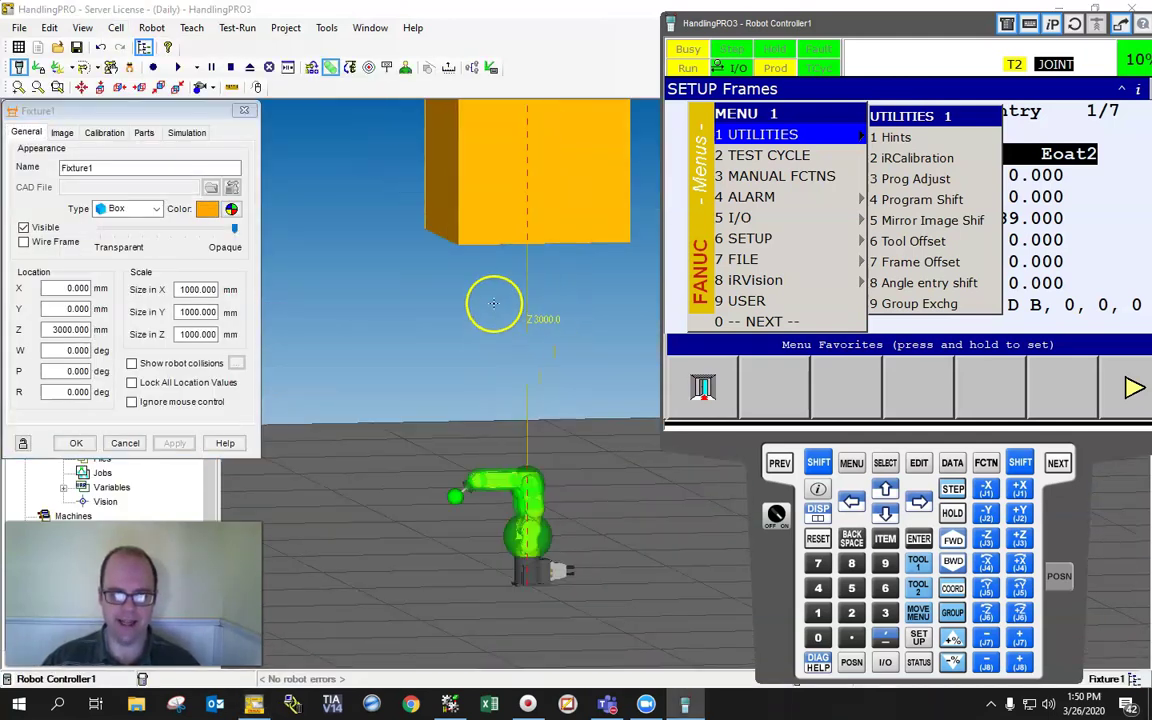
{"action": "scroll", "coordinate": [488, 276], "scroll_direction": "down", "scroll_amount": 1}
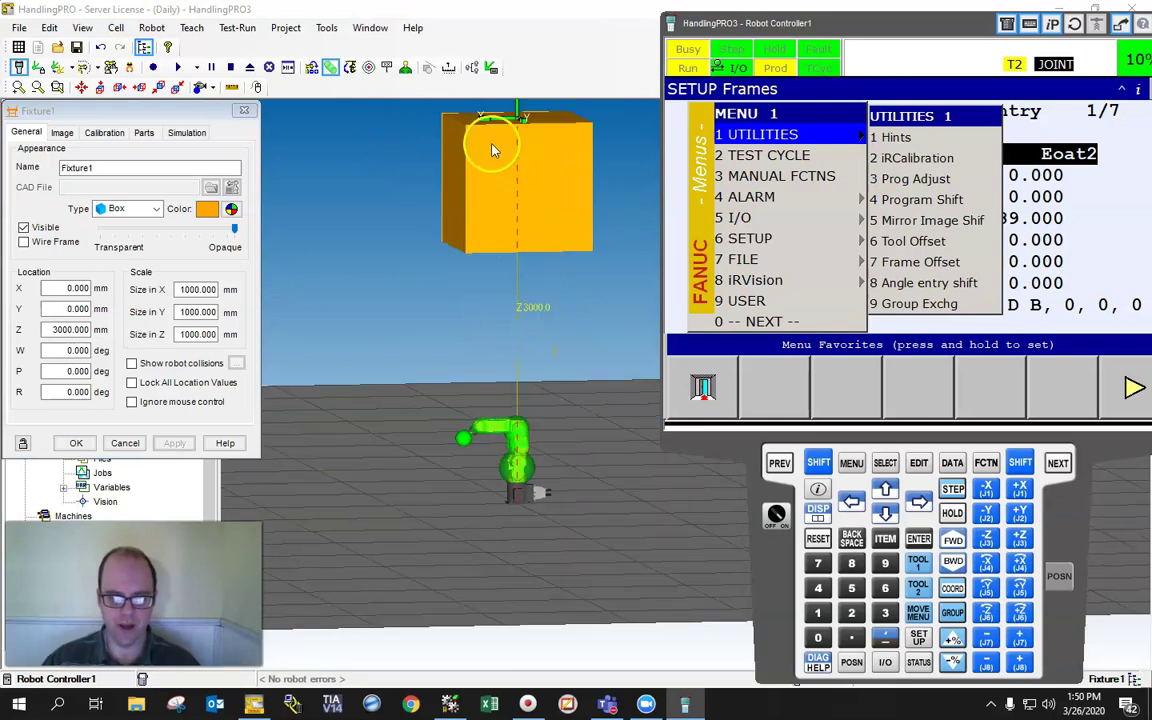
- Resize the box fixture to 100 mm in X, 100 mm in Y and 50 mm in Z, and apply
{"action": "left_click_drag", "start_coordinate": [179, 290], "coordinate": [200, 289]}
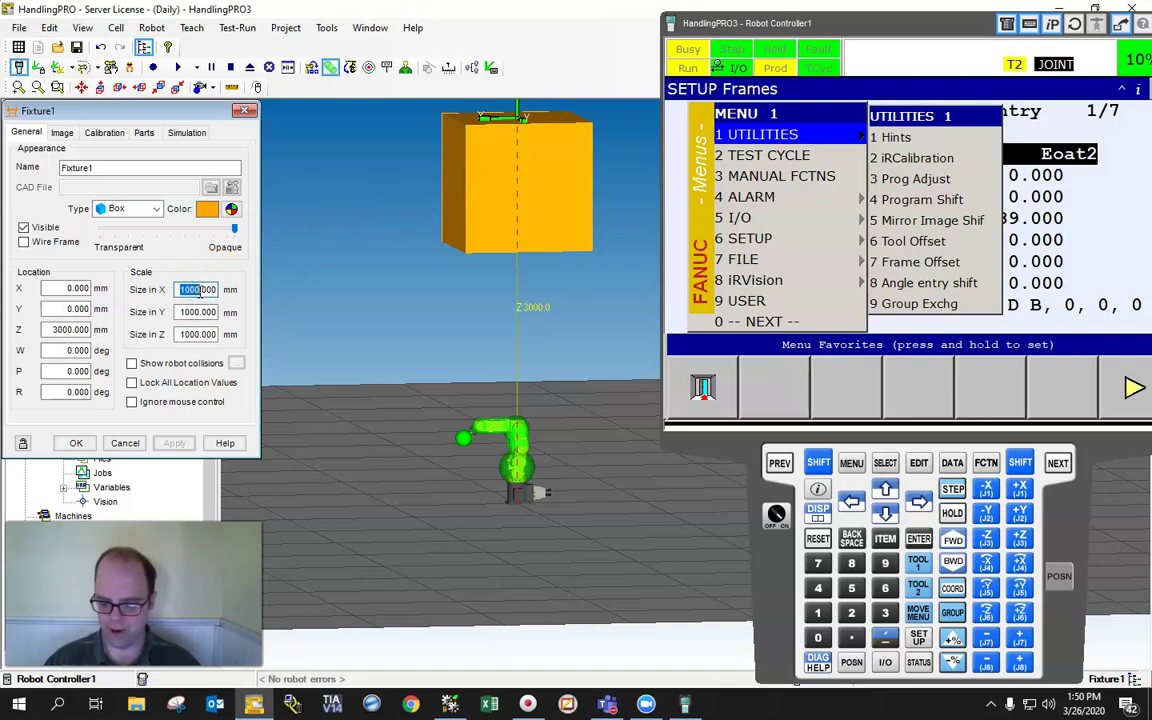
{"action": "type", "text": "100"}
{"action": "key", "text": "Tab"}
{"action": "type", "text": "100"}
{"action": "key", "text": "Tab"}
{"action": "type", "text": "50"}
{"action": "key", "text": "Tab"}
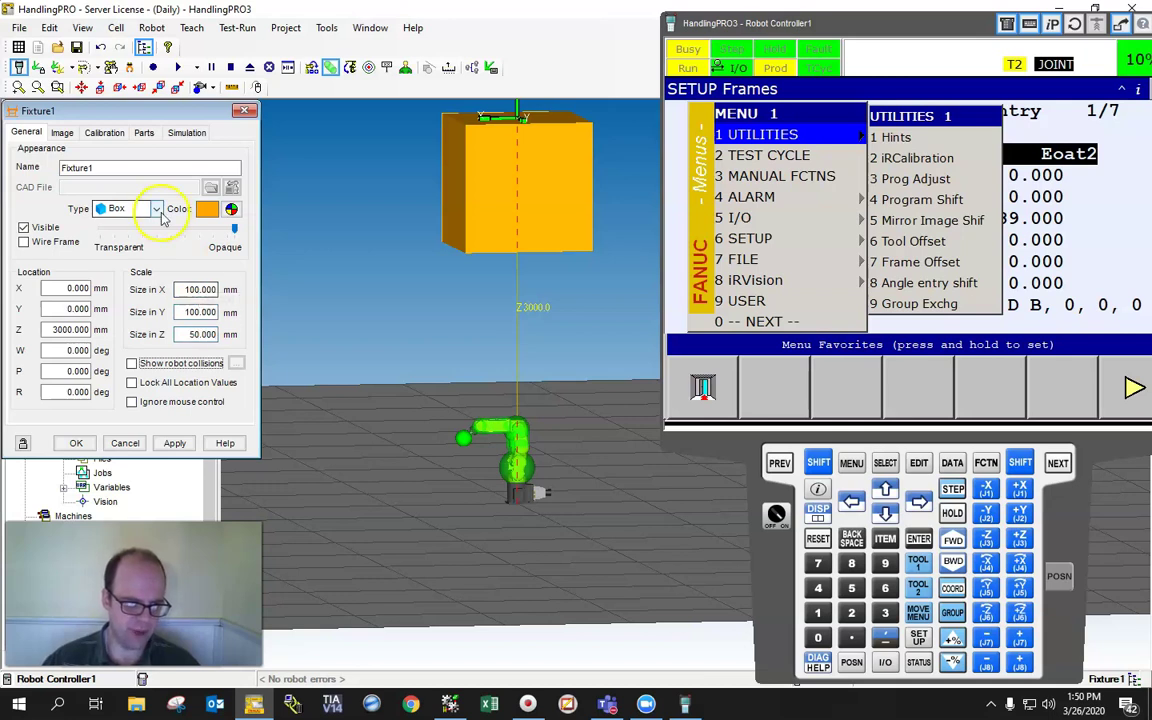
{"action": "left_click", "coordinate": [172, 443]}
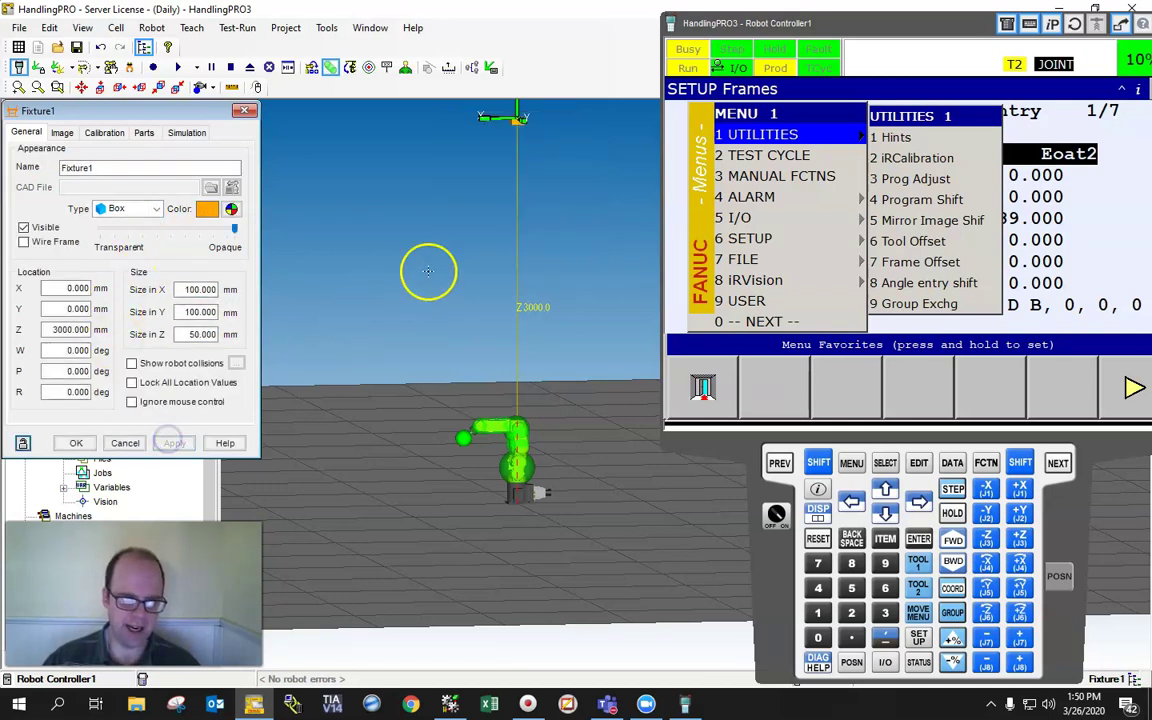
- Move the box down in front of the robot to about X 463 mm, Z 249 mm
{"action": "left_click_drag", "start_coordinate": [517, 114], "coordinate": [457, 472]}
{"action": "scroll", "coordinate": [445, 489], "scroll_direction": "up", "scroll_amount": 8}
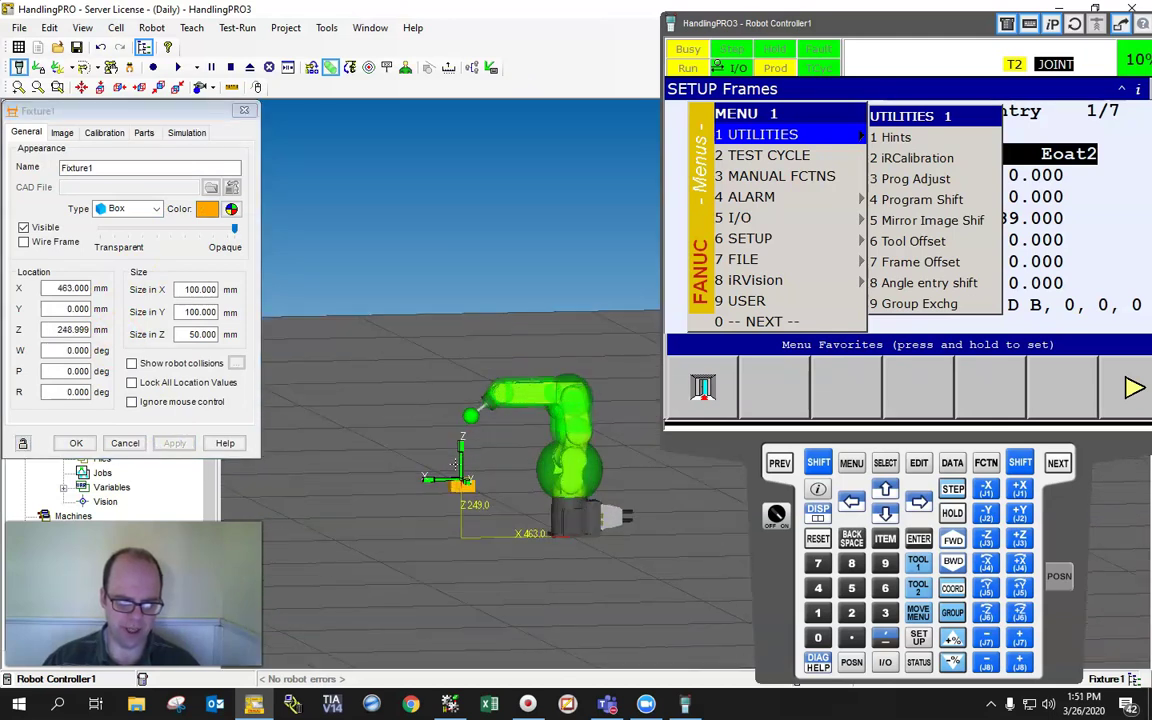
{"action": "right_click_drag", "start_coordinate": [509, 459], "coordinate": [443, 487]}
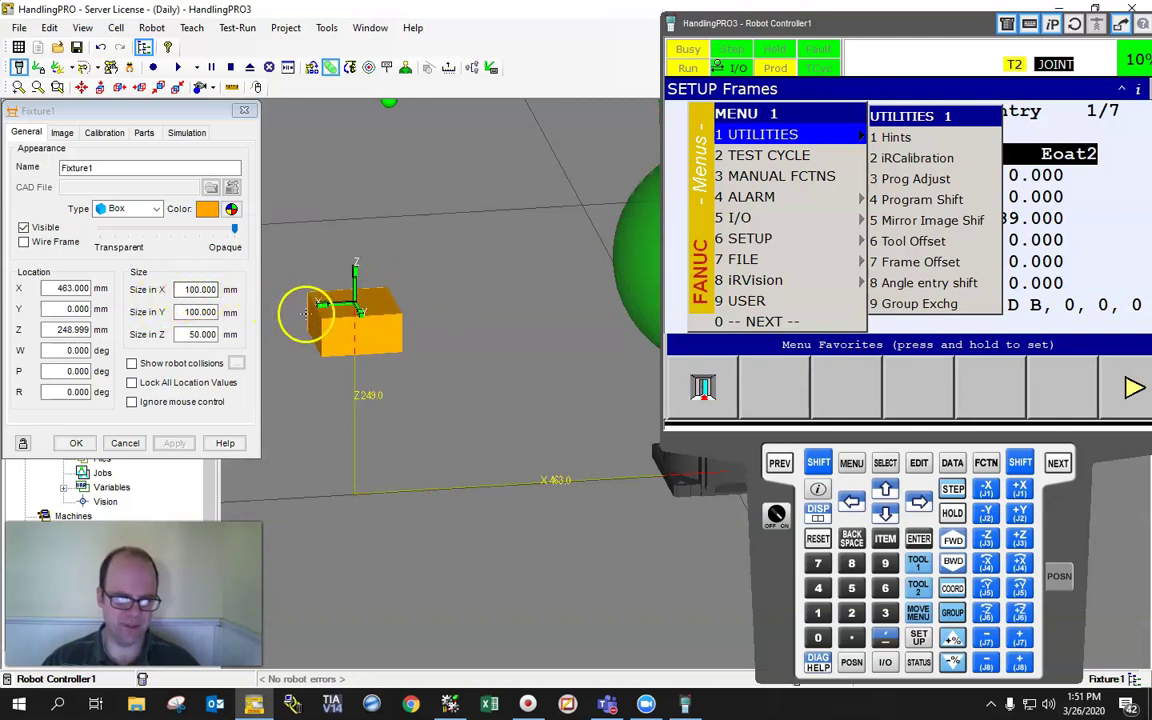
{"action": "scroll", "coordinate": [437, 280], "scroll_direction": "down", "scroll_amount": 4}
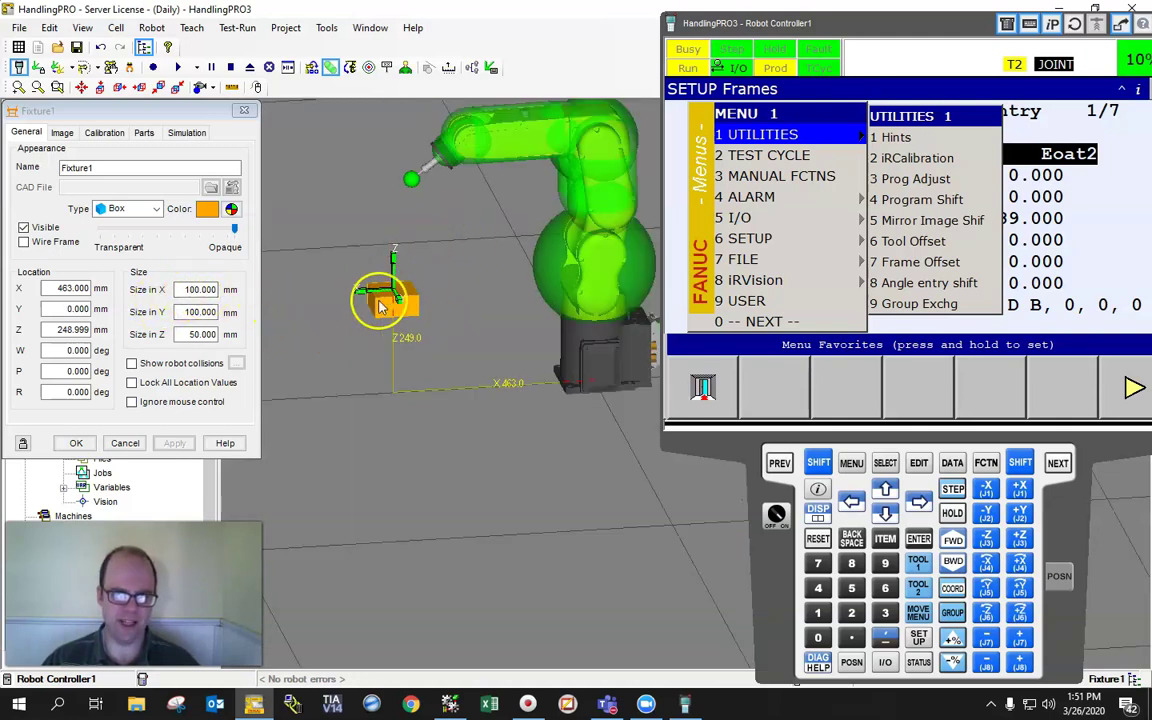
- Tilt the box to P -45 degrees and shift it along its own X axis to about X 514 mm, Z 300 mm
{"action": "left_click", "coordinate": [64, 371]}
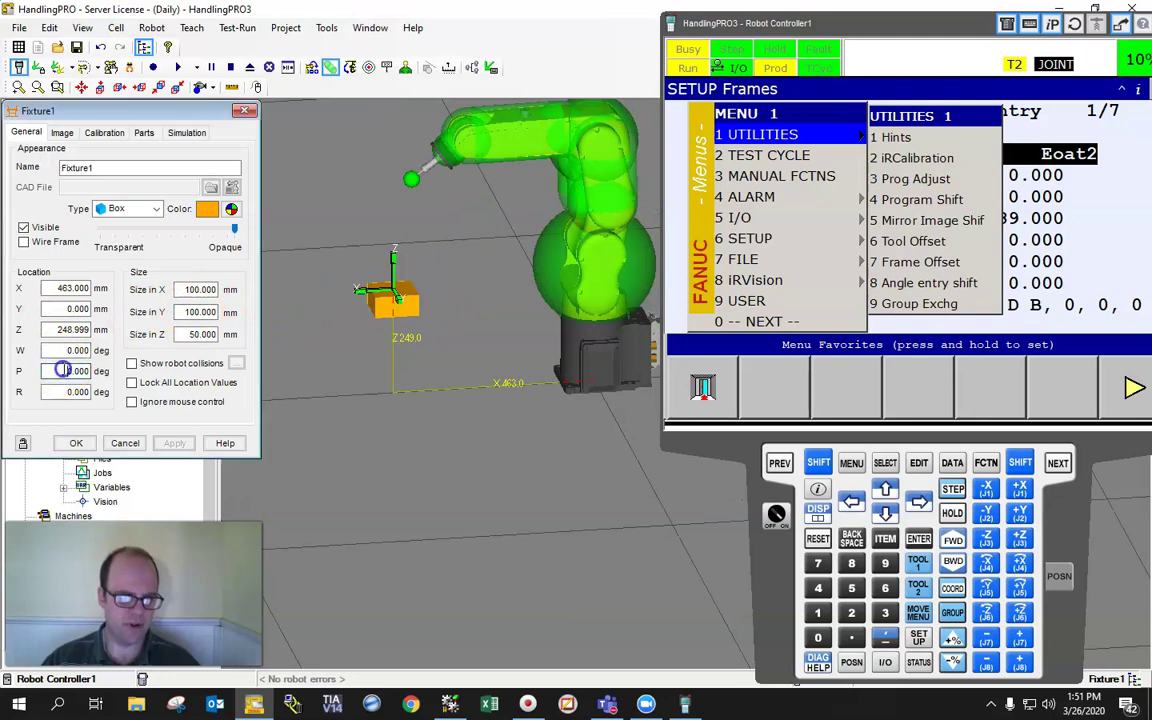
{"action": "double_click", "coordinate": [70, 371]}
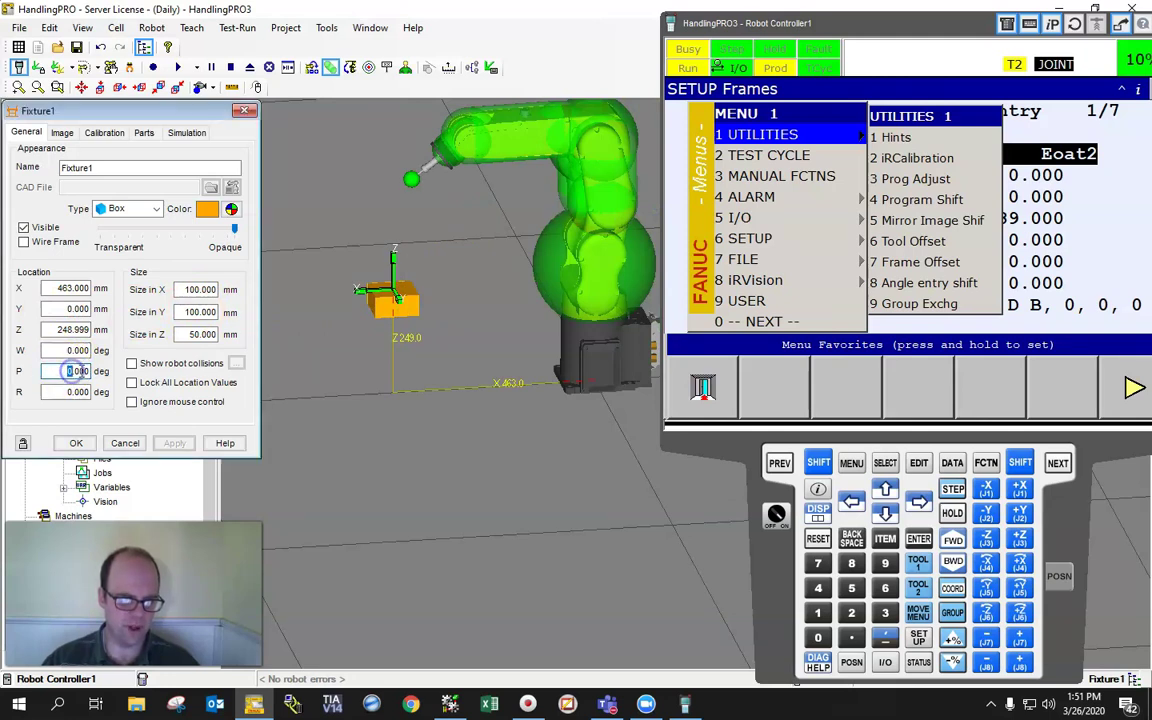
{"action": "type", "text": "-+45"}
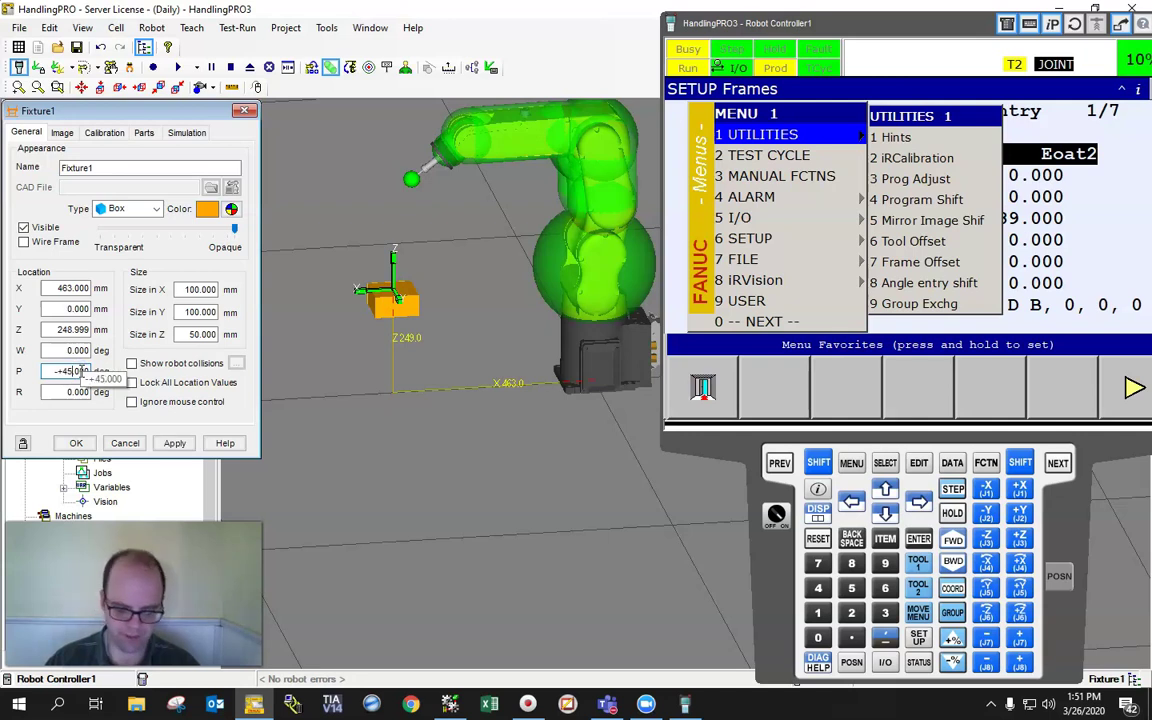
{"action": "key", "text": "Return"}
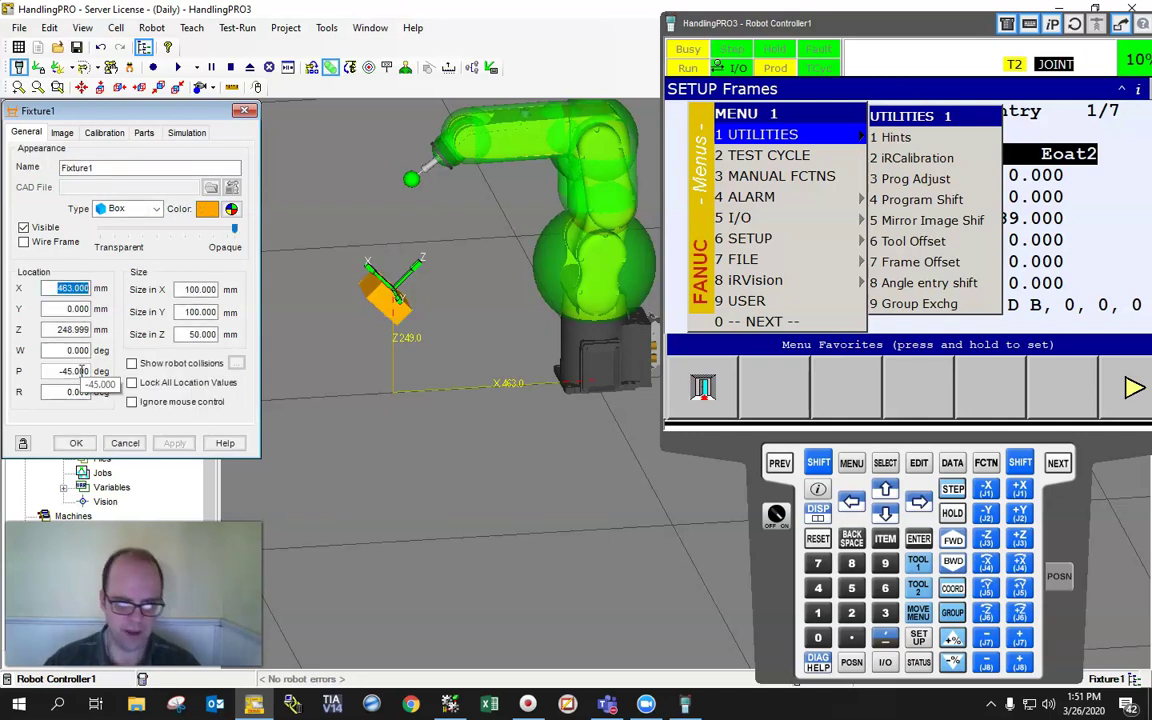
{"action": "right_click_drag", "start_coordinate": [453, 327], "coordinate": [373, 321]}
{"action": "left_click_drag", "start_coordinate": [499, 289], "coordinate": [482, 262]}
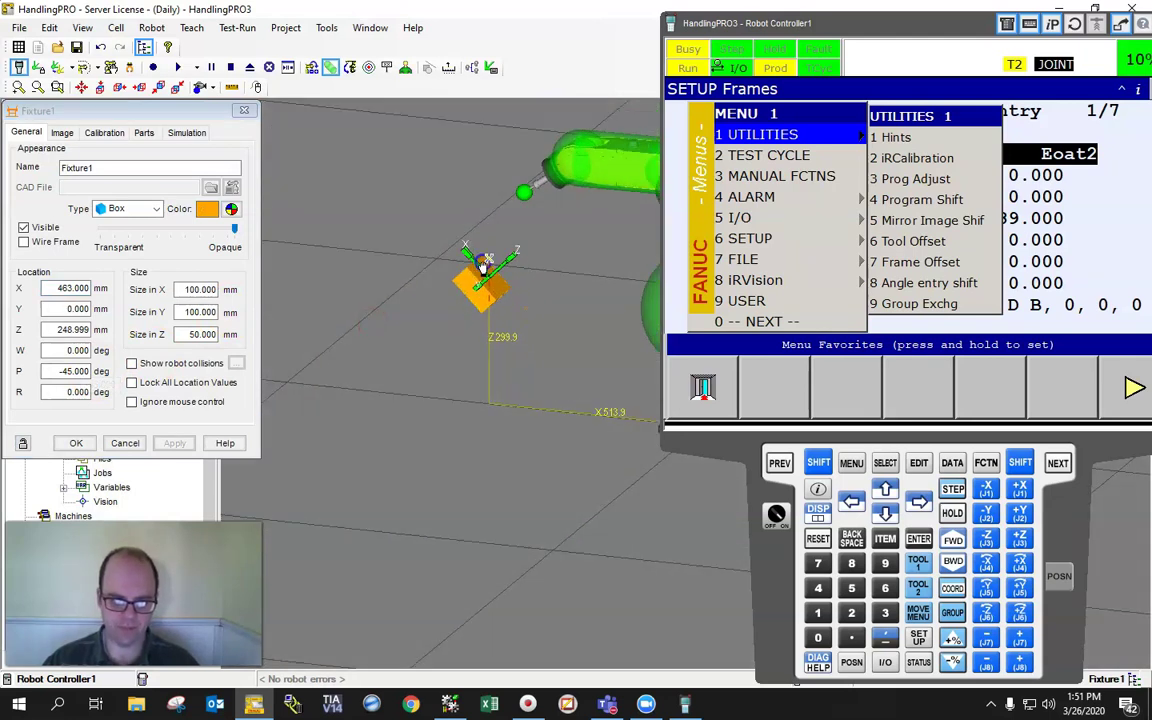
- Select the robot's tool triad and move the pointer tip to the near lower corner of the tilted box's top face
{"action": "right_click_drag", "start_coordinate": [589, 255], "coordinate": [540, 280]}
{"action": "scroll", "coordinate": [625, 208], "scroll_direction": "up", "scroll_amount": 3}
{"action": "right_click_drag", "start_coordinate": [630, 197], "coordinate": [578, 286]}
{"action": "double_click", "coordinate": [509, 151]}
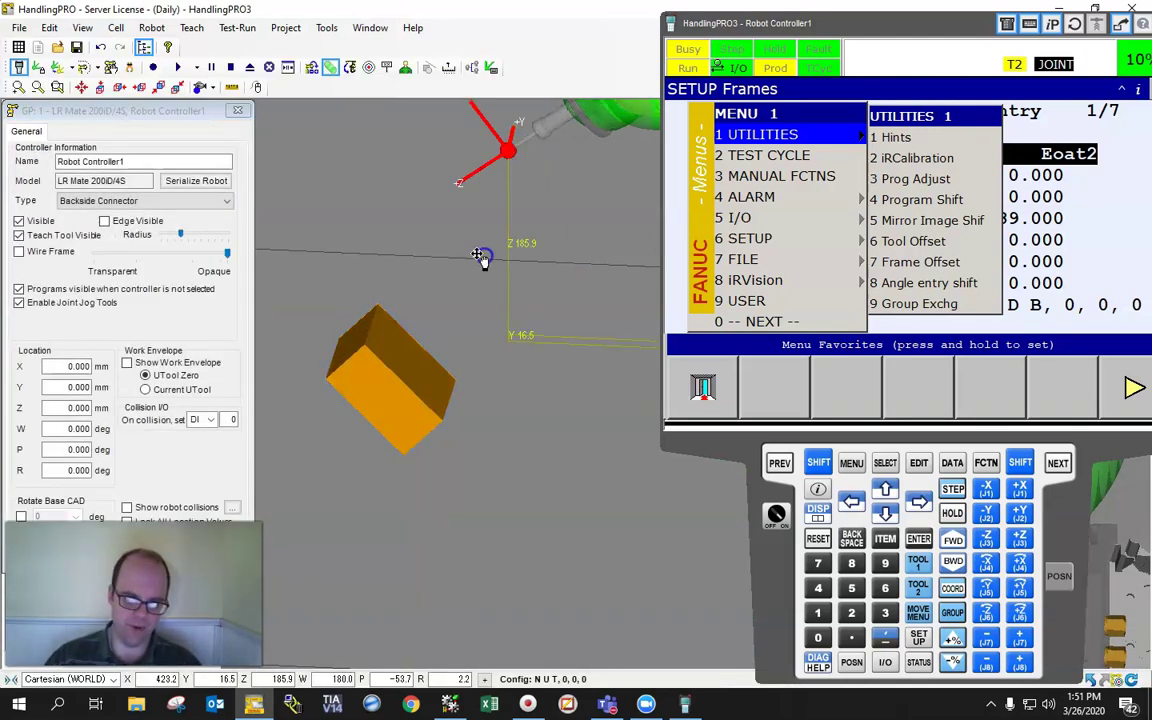
{"action": "left_click_drag", "start_coordinate": [434, 363], "coordinate": [432, 413]}
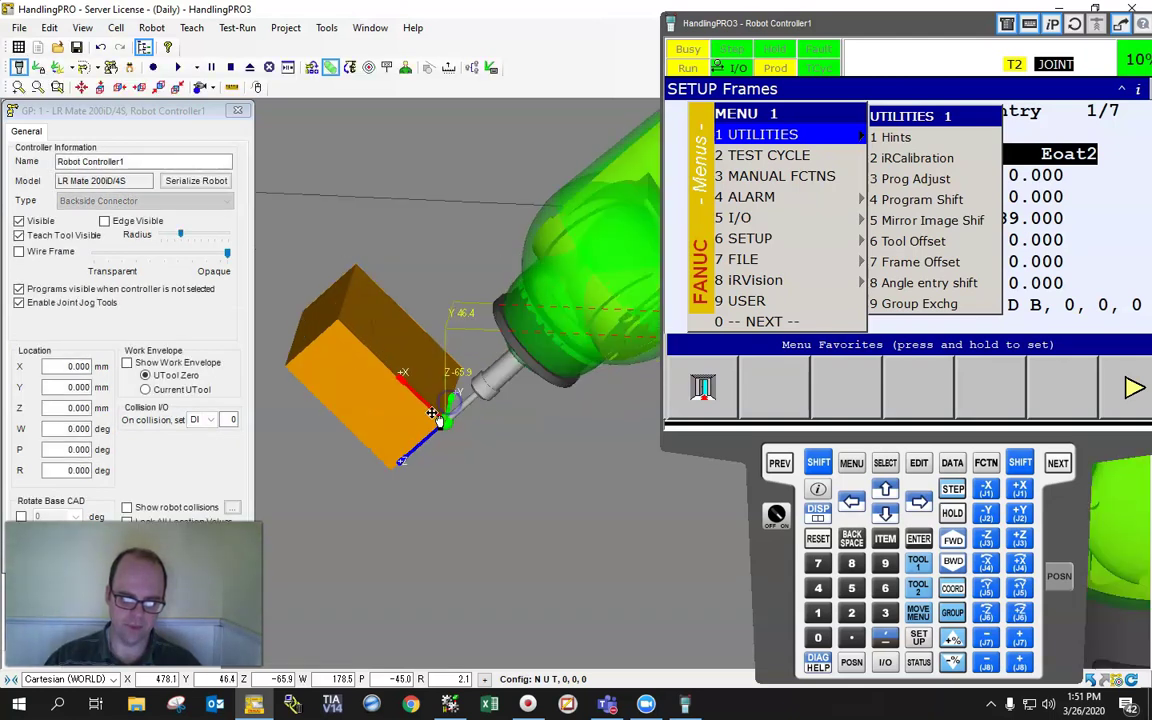
{"action": "scroll", "coordinate": [436, 416], "scroll_direction": "up", "scroll_amount": 3}
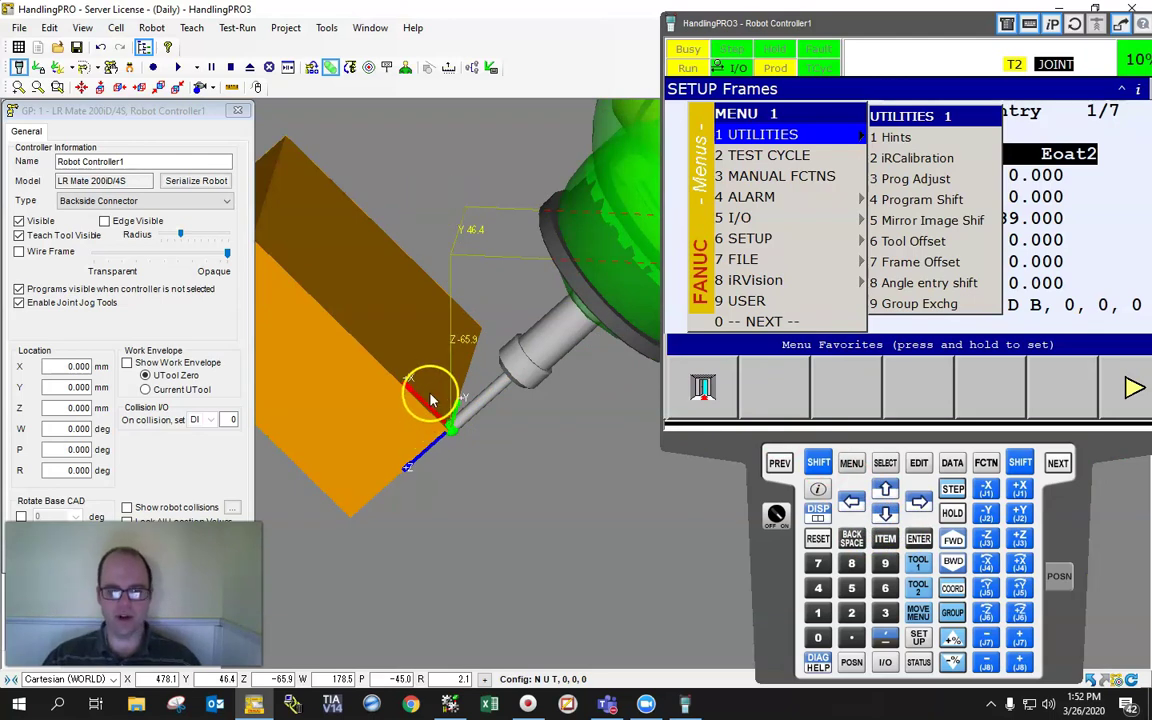
- Return to the frame setup list on the teach pendant and switch it from tool frames to user frames
{"action": "left_click", "coordinate": [753, 245]}
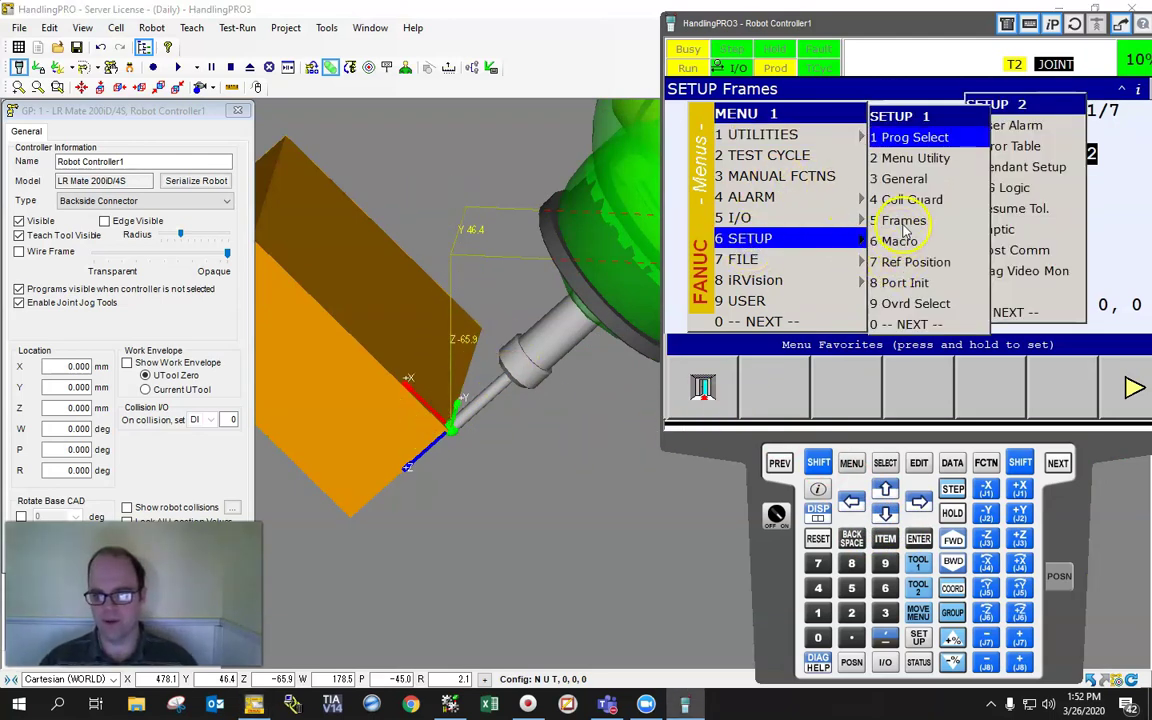
{"action": "left_click", "coordinate": [905, 226]}
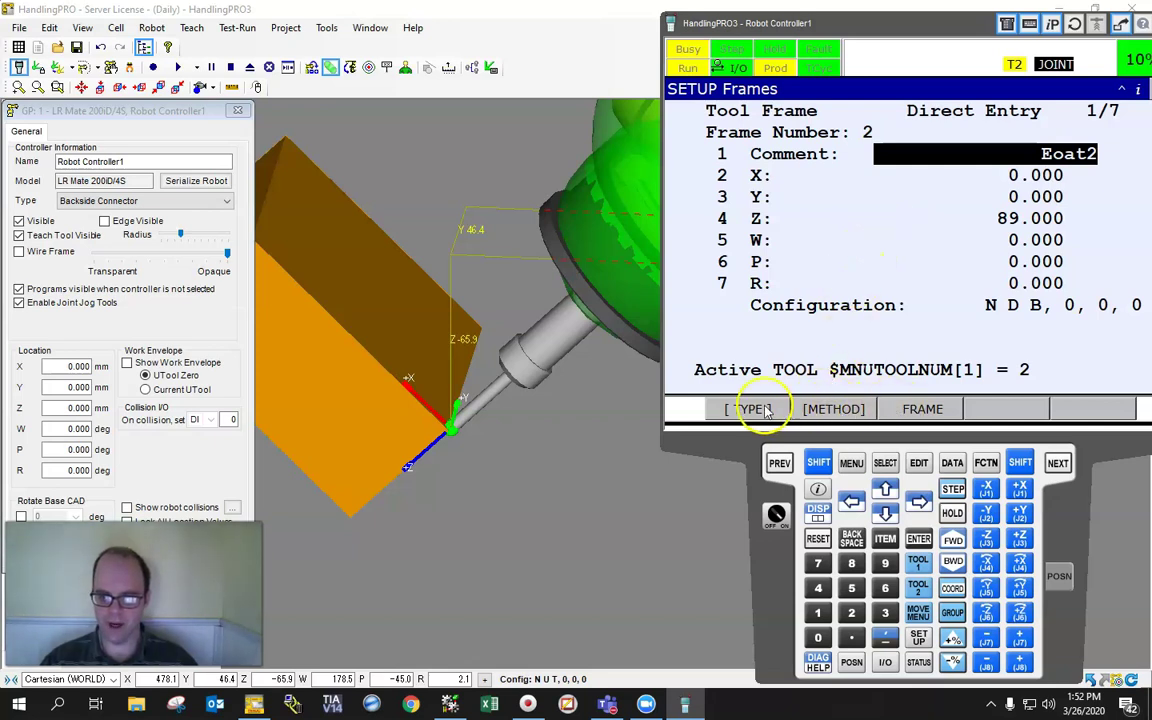
{"action": "left_click", "coordinate": [779, 463]}
{"action": "left_click", "coordinate": [908, 412]}
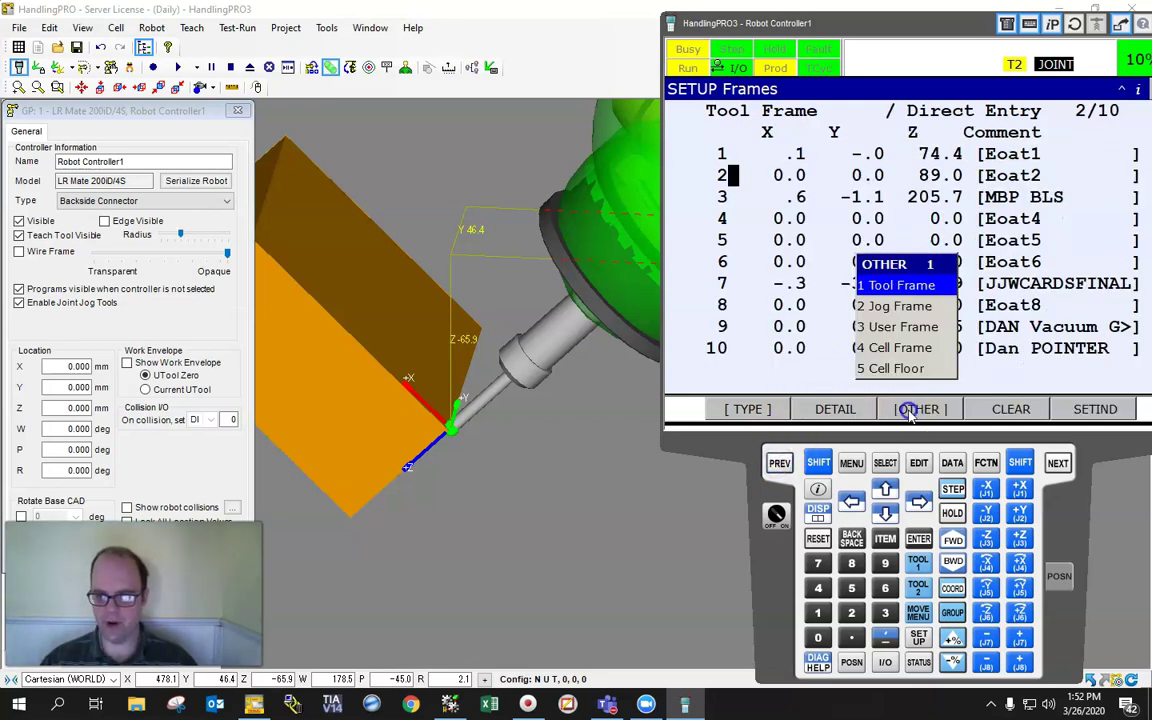
{"action": "left_click", "coordinate": [903, 330]}
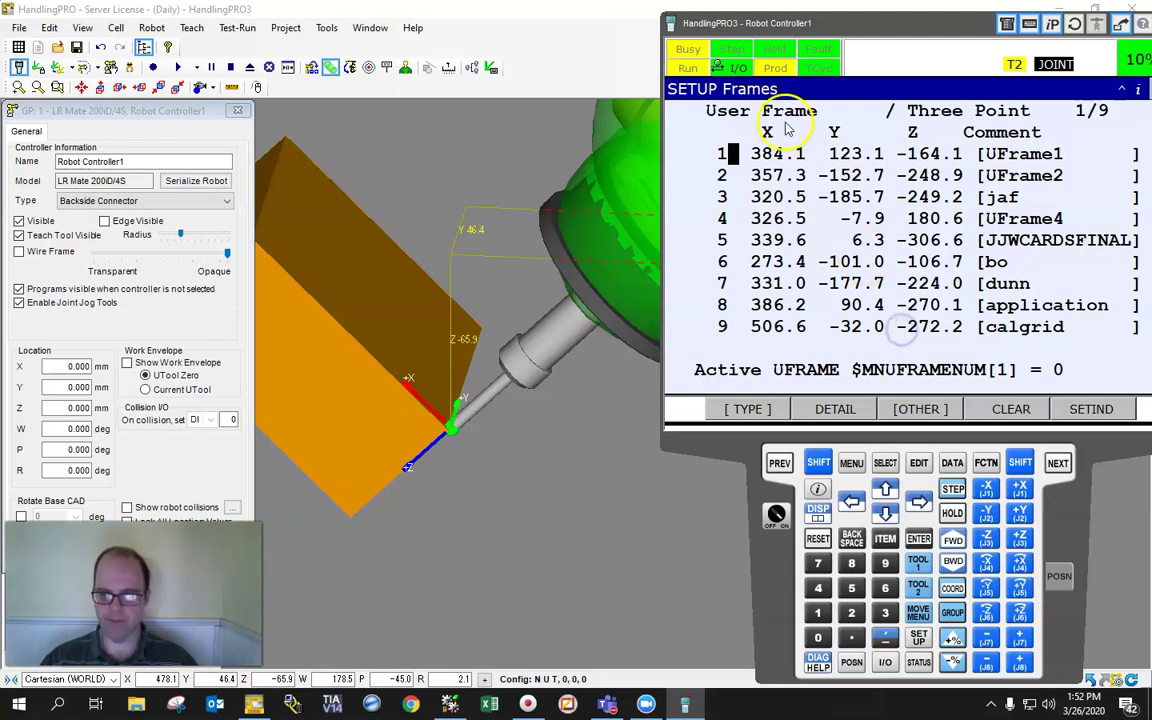
- Clear user frames 1, 2 and 3, including their comments
{"action": "left_click", "coordinate": [987, 414]}
{"action": "left_click", "coordinate": [1004, 410]}
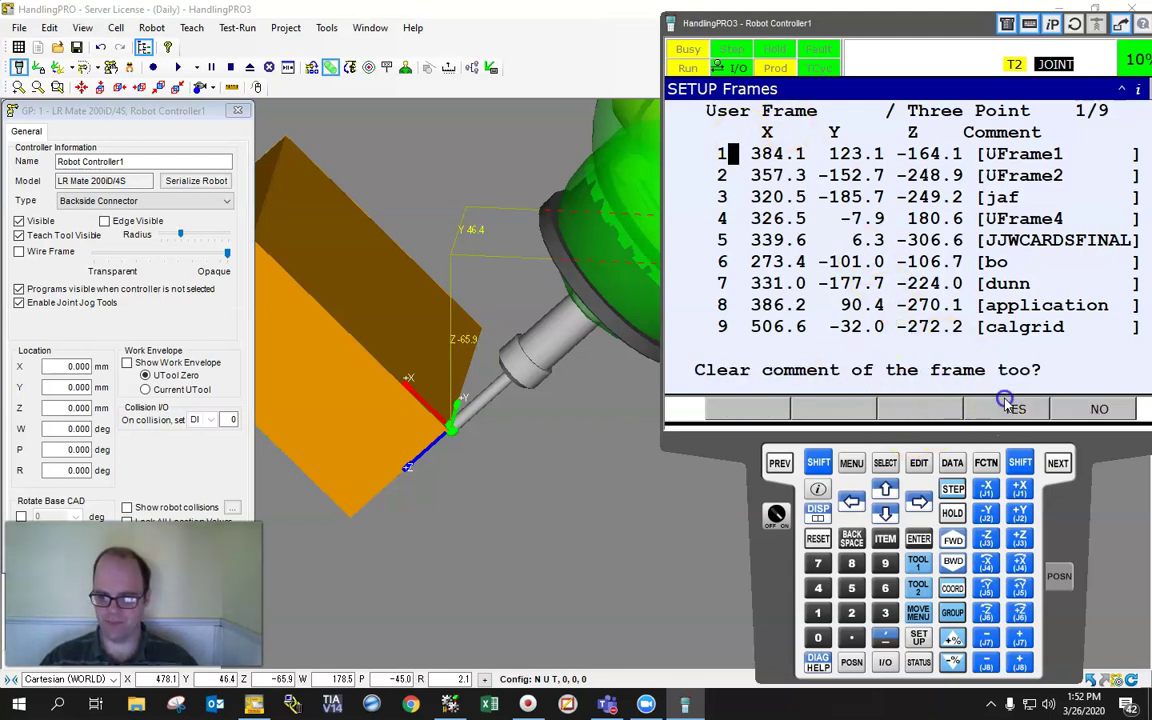
{"action": "left_click", "coordinate": [1006, 404]}
{"action": "key", "text": "Down"}
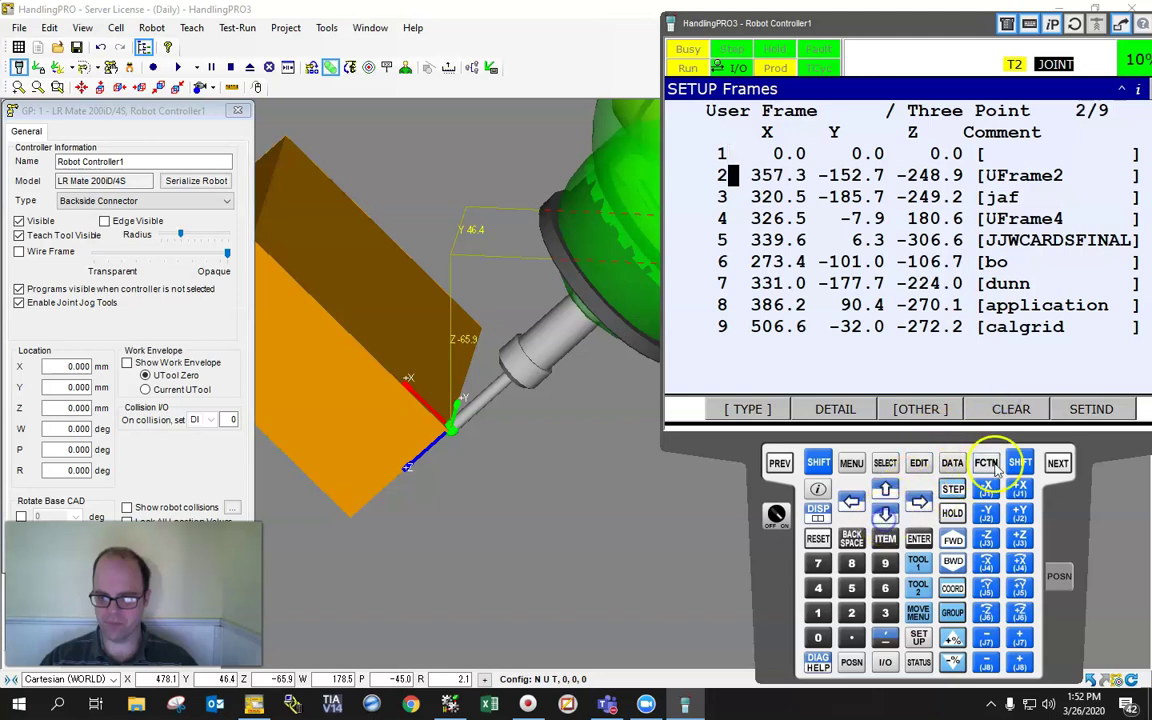
{"action": "left_click", "coordinate": [1011, 418]}
{"action": "left_click", "coordinate": [1008, 410]}
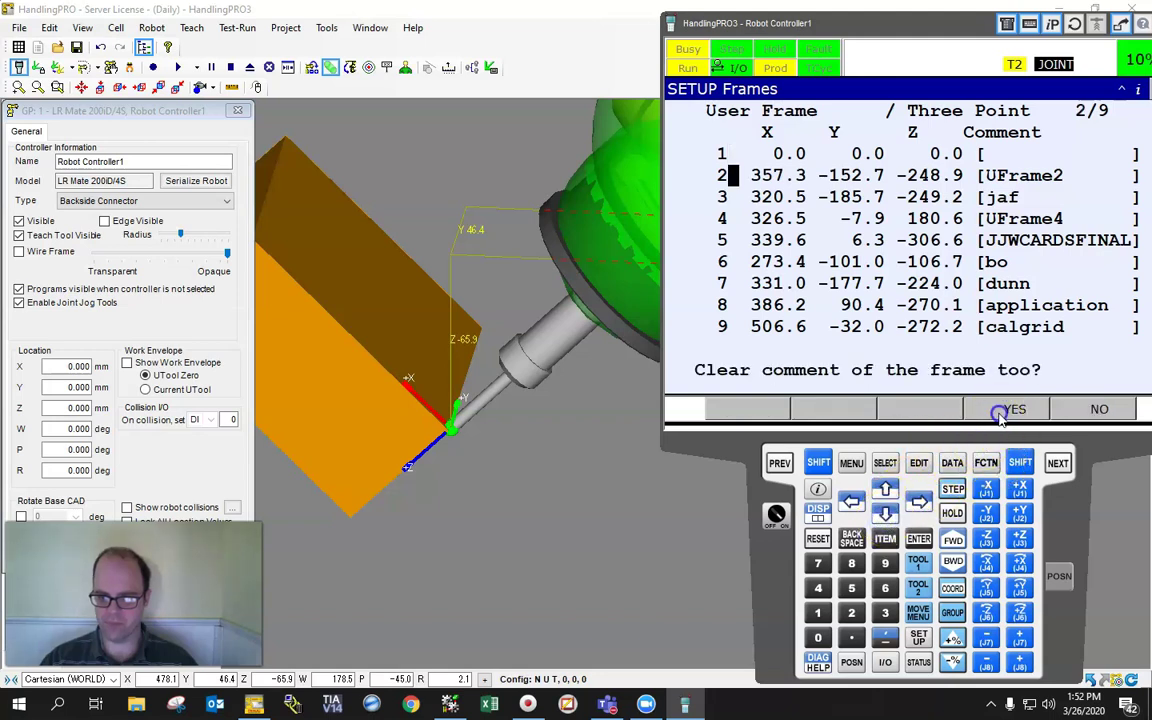
{"action": "left_click", "coordinate": [1000, 415]}
{"action": "key", "text": "Down"}
{"action": "left_click", "coordinate": [918, 409]}
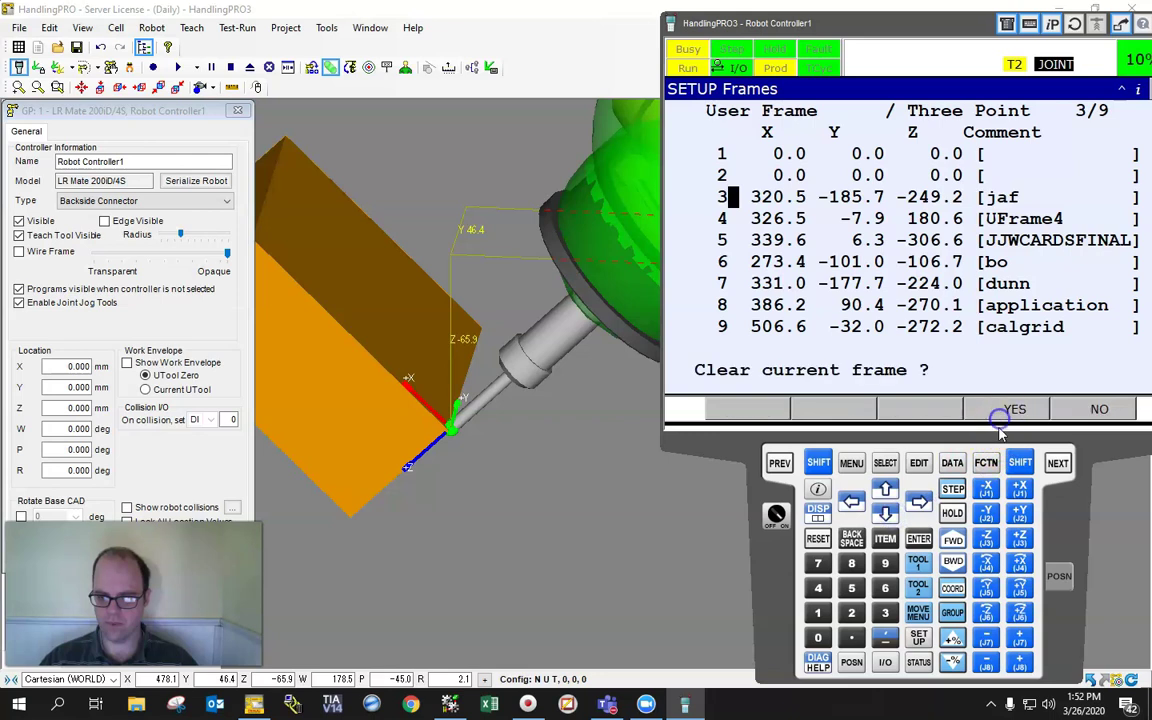
{"action": "left_click", "coordinate": [1011, 400]}
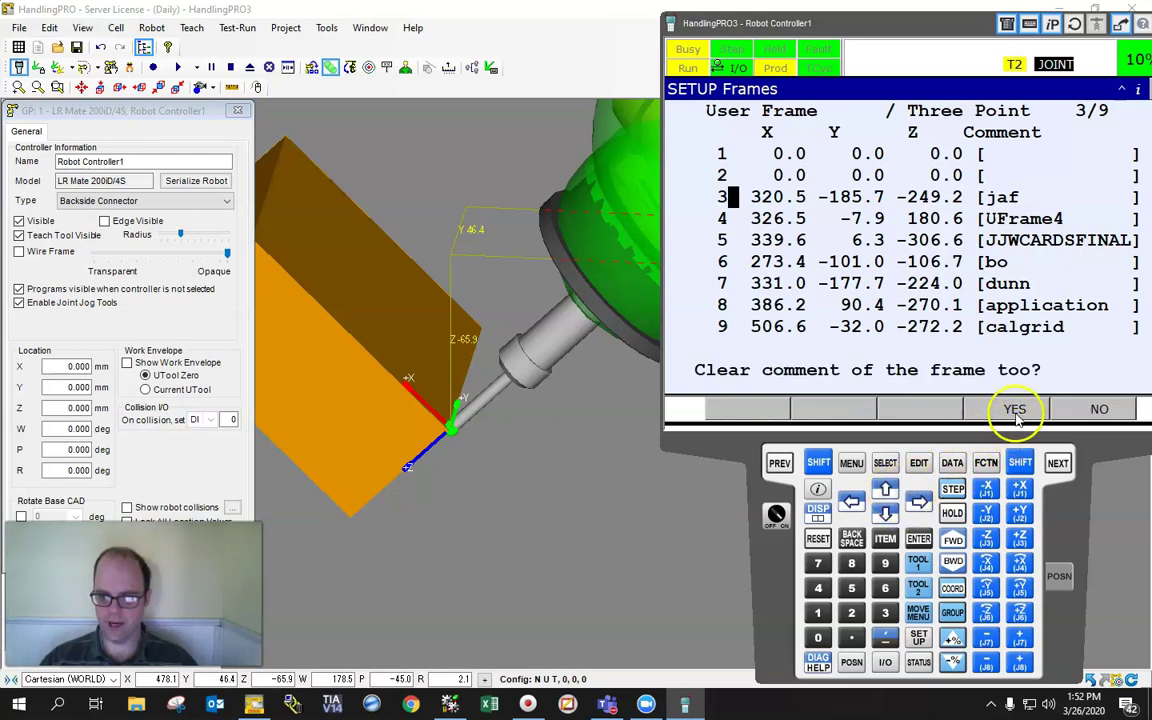
{"action": "left_click", "coordinate": [1008, 409]}
- Open the details of user frame 2 and set its comment to BOX1
{"action": "left_click", "coordinate": [886, 482]}
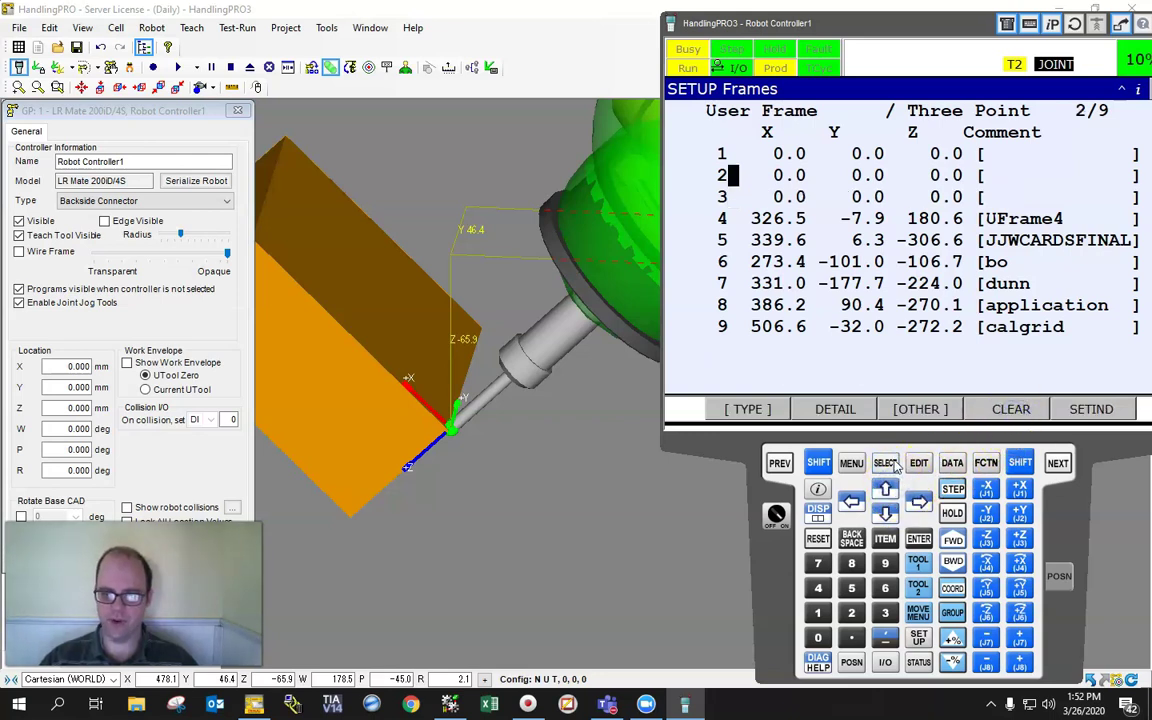
{"action": "left_click", "coordinate": [822, 411]}
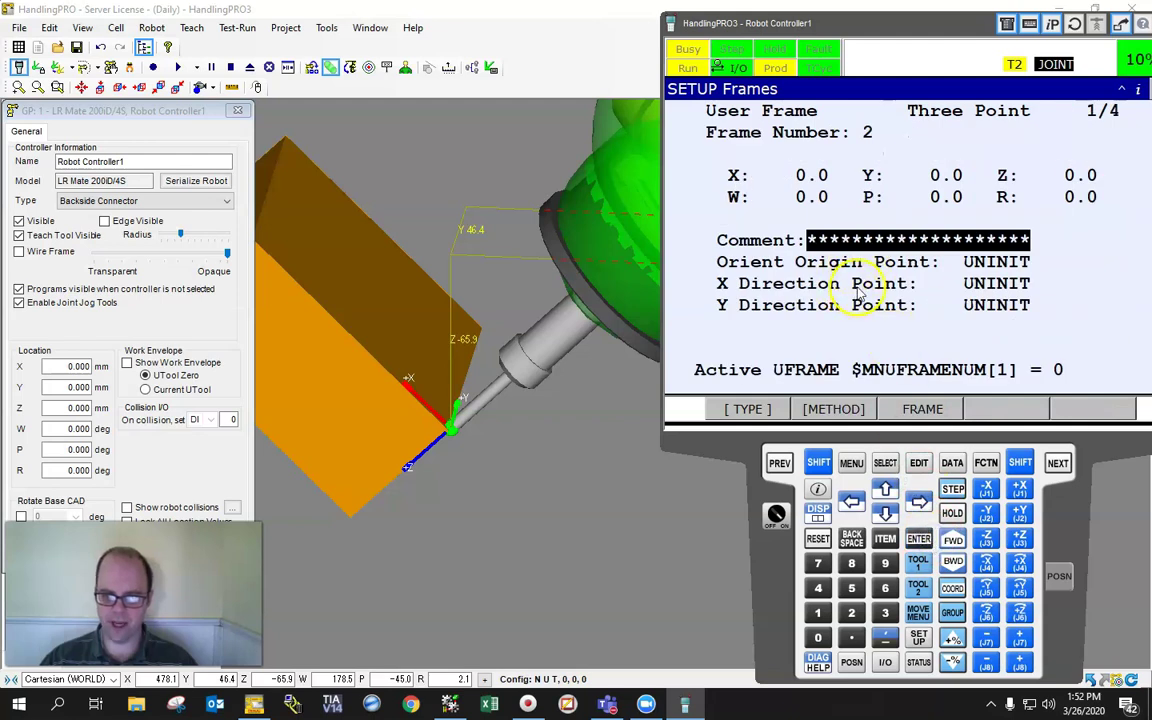
{"action": "left_click", "coordinate": [920, 542]}
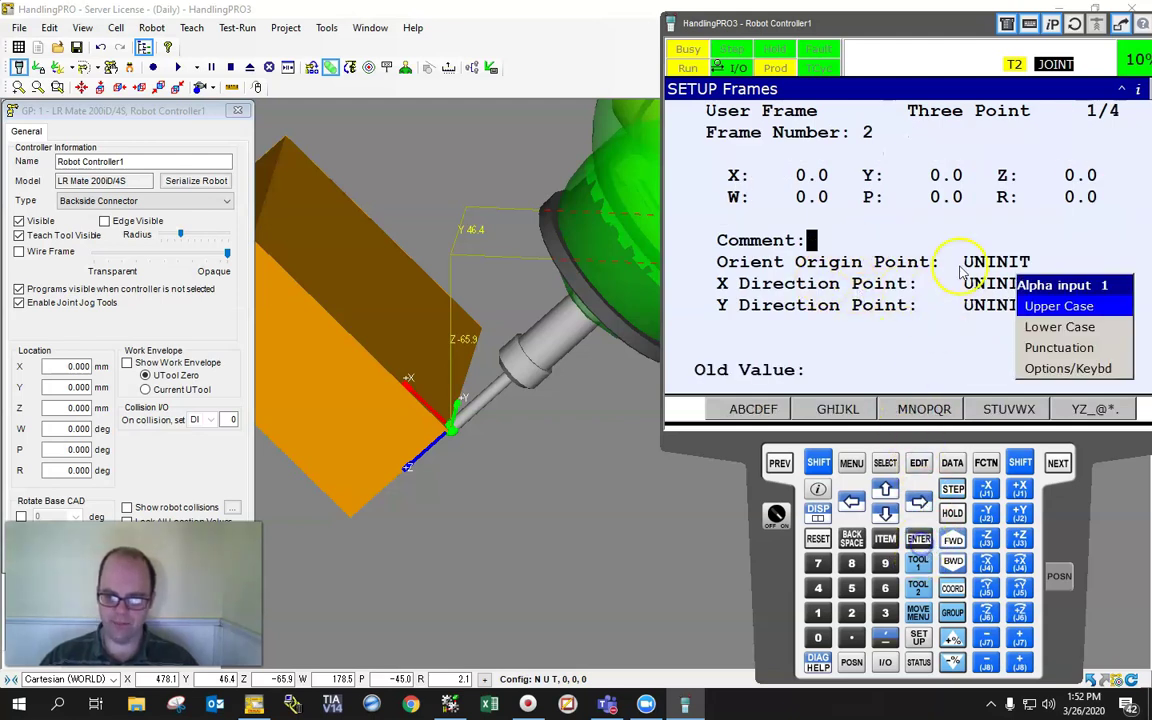
{"action": "left_click", "coordinate": [880, 514]}
{"action": "left_click", "coordinate": [880, 514]}
{"action": "left_click", "coordinate": [880, 514]}
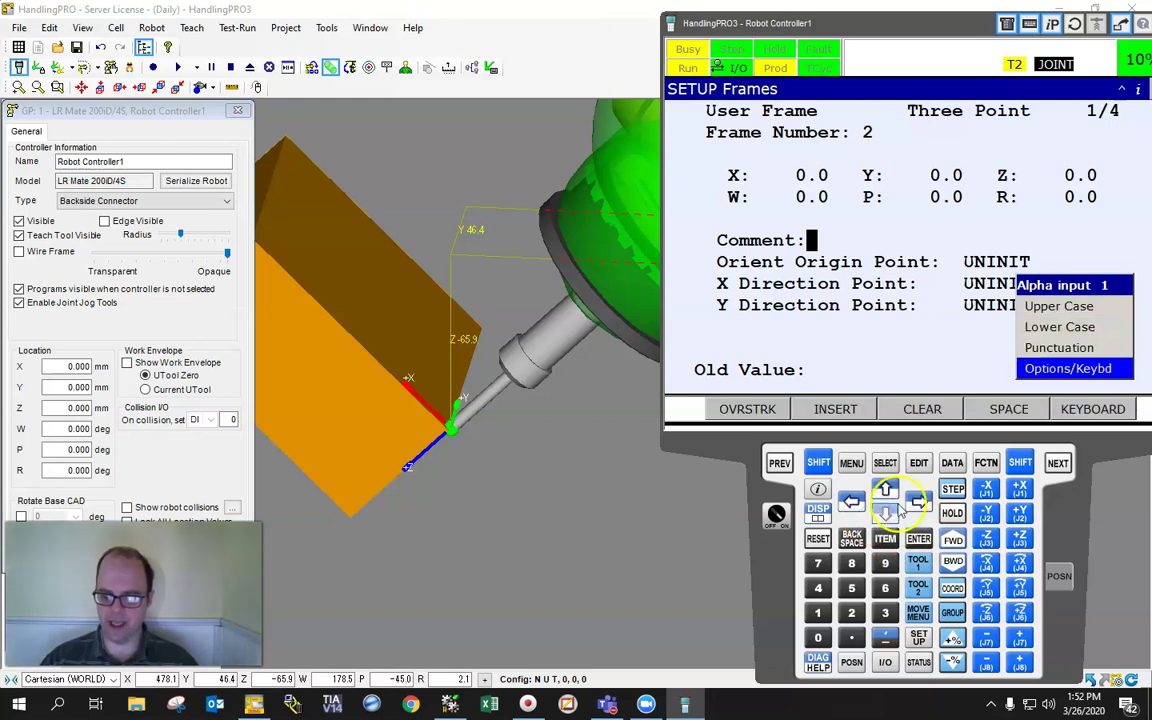
{"action": "left_click", "coordinate": [1093, 409]}
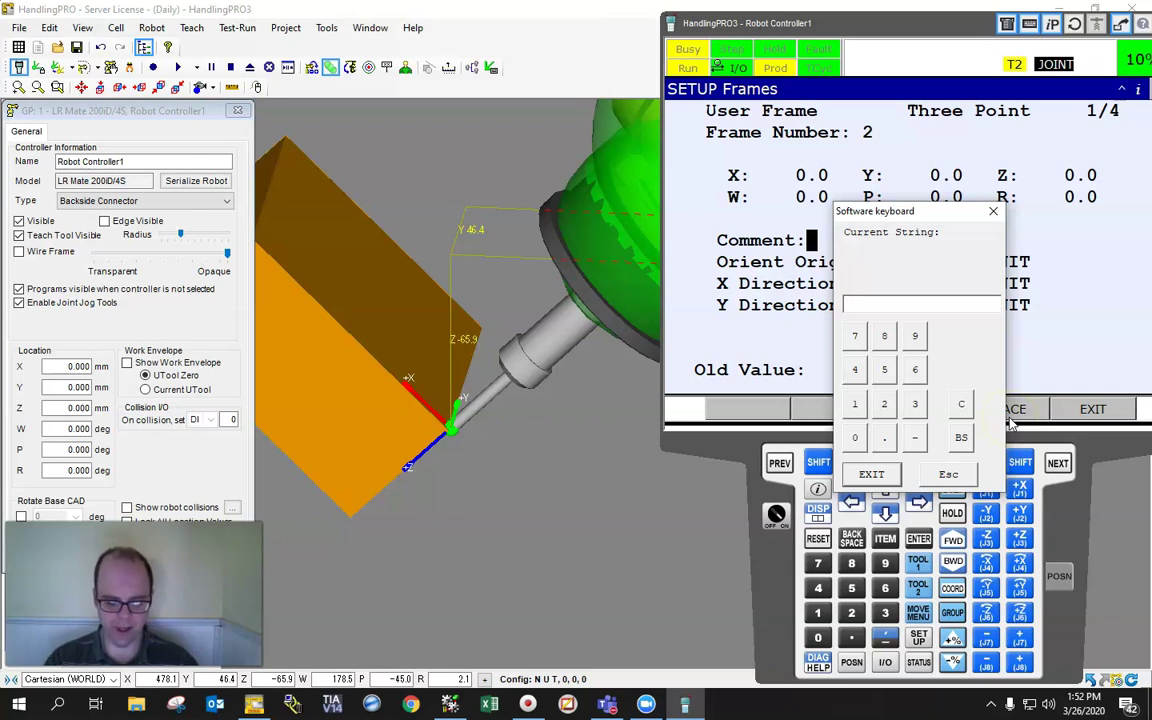
{"action": "type", "text": "BOX1"}
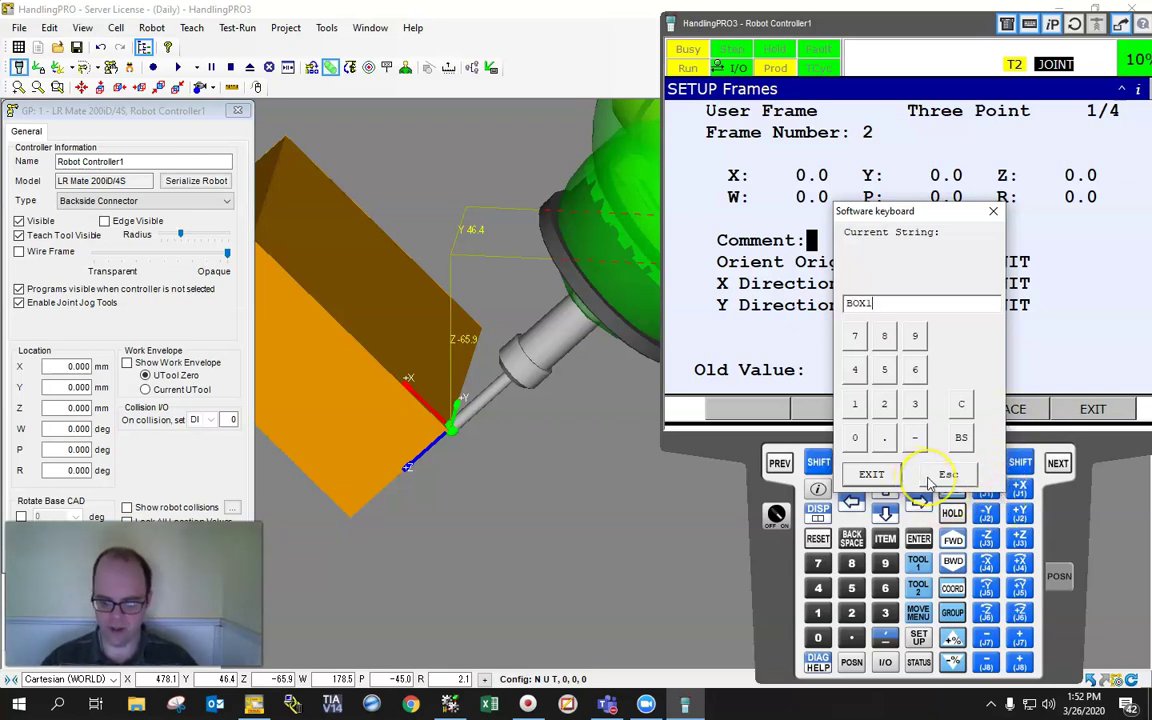
{"action": "key", "text": "Return"}
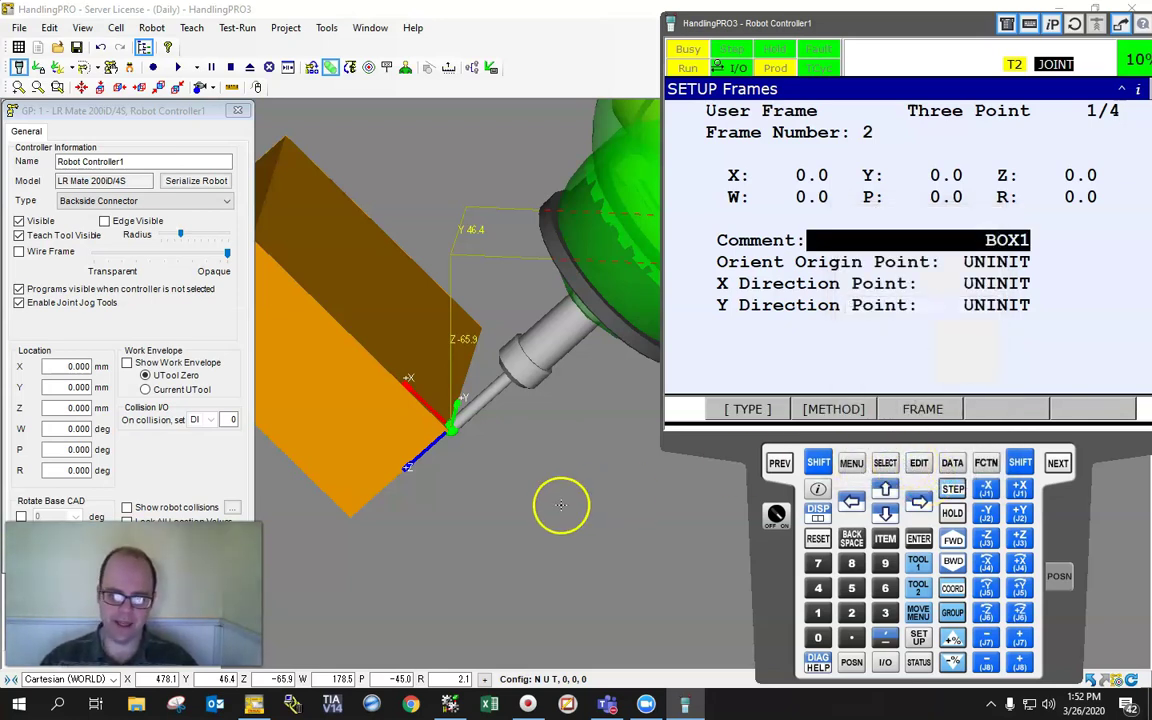
- Record the current pointer position at the box's lower corner as the frame's Orient Origin Point
{"action": "left_click", "coordinate": [1005, 262]}
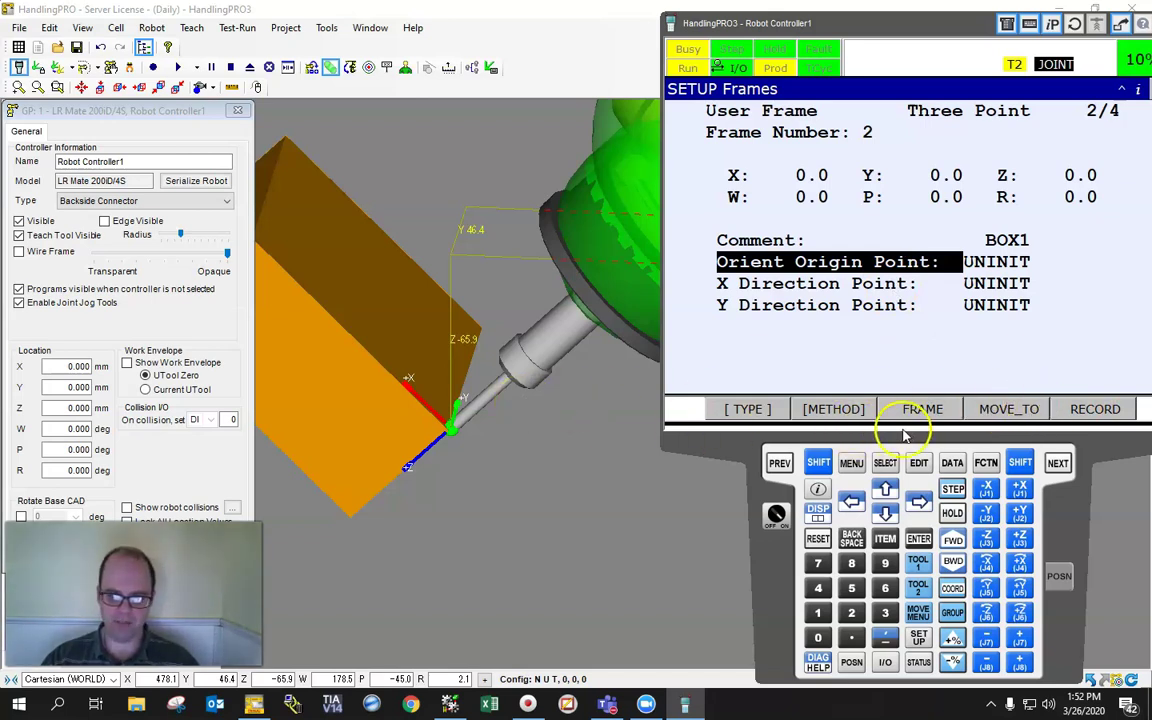
{"action": "key", "text": "shift"}
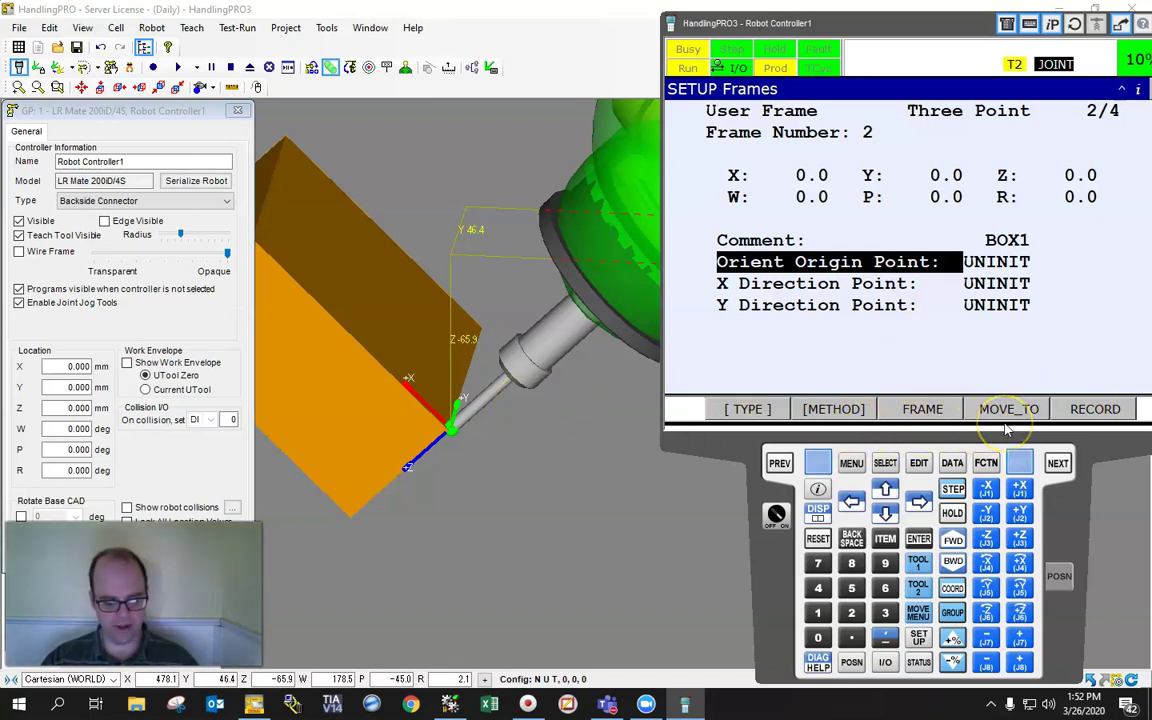
{"action": "left_click", "coordinate": [1097, 409], "text": "shift"}
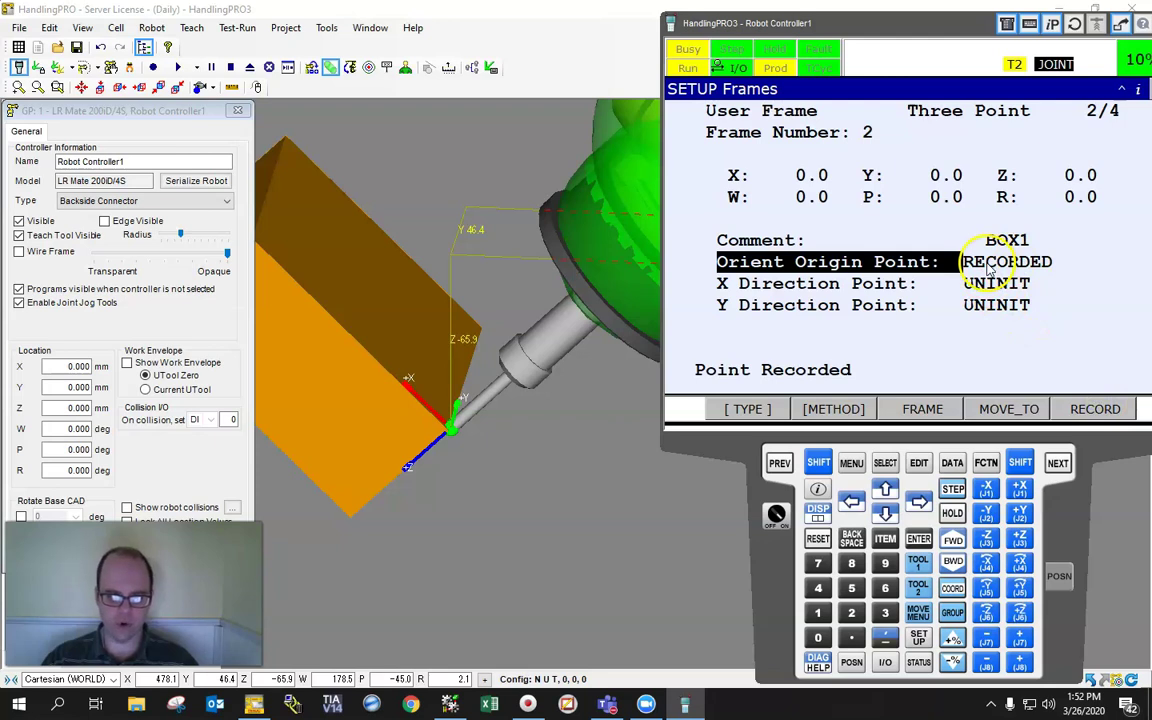
- Switch the jog coordinate system from JOINT to TOOL
{"action": "scroll", "coordinate": [538, 329], "scroll_direction": "down", "scroll_amount": 5}
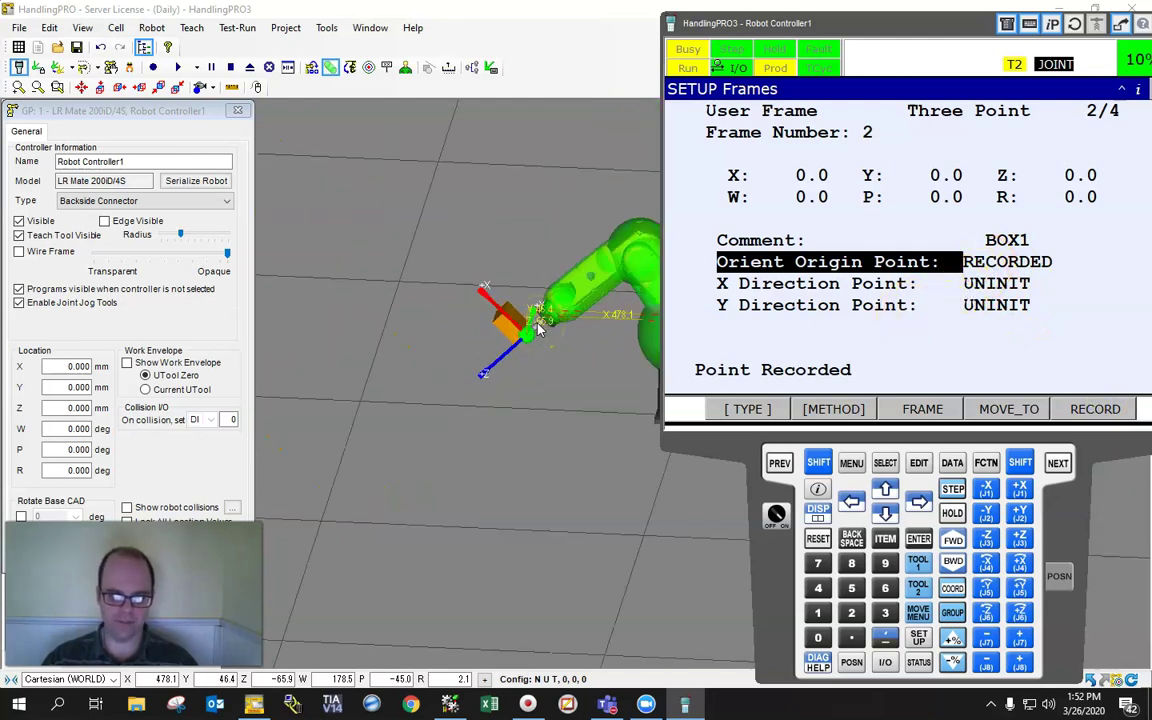
{"action": "scroll", "coordinate": [538, 329], "scroll_direction": "up", "scroll_amount": 3}
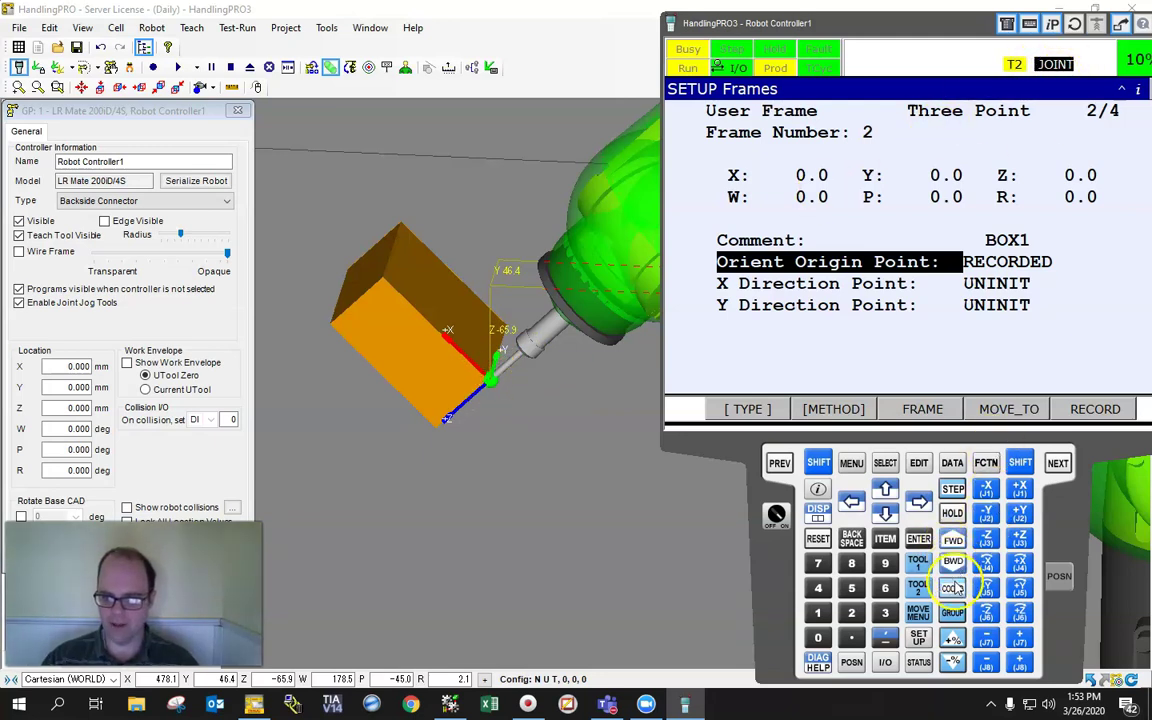
{"action": "left_click", "coordinate": [953, 588]}
{"action": "left_click", "coordinate": [953, 588]}
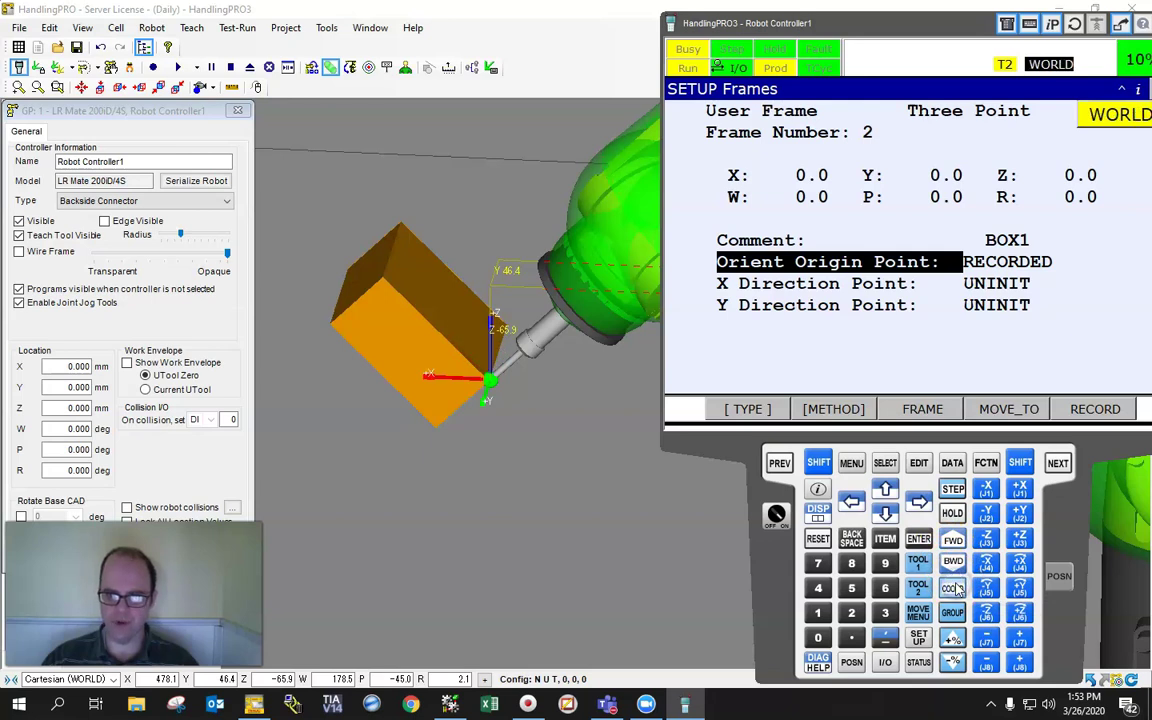
{"action": "left_click", "coordinate": [953, 588]}
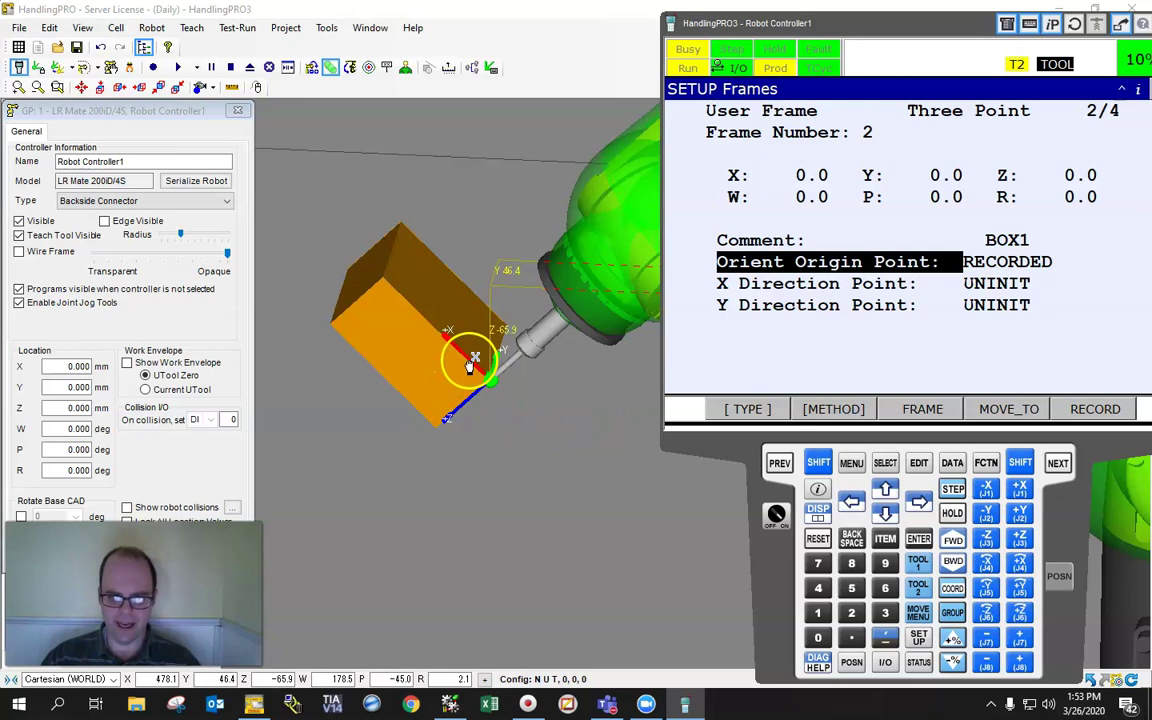
- Move the pointer along tool X to the box's near upper corner, about X 549, Z 5 mm, and record it as the X Direction Point
{"action": "left_click_drag", "start_coordinate": [476, 360], "coordinate": [355, 266]}
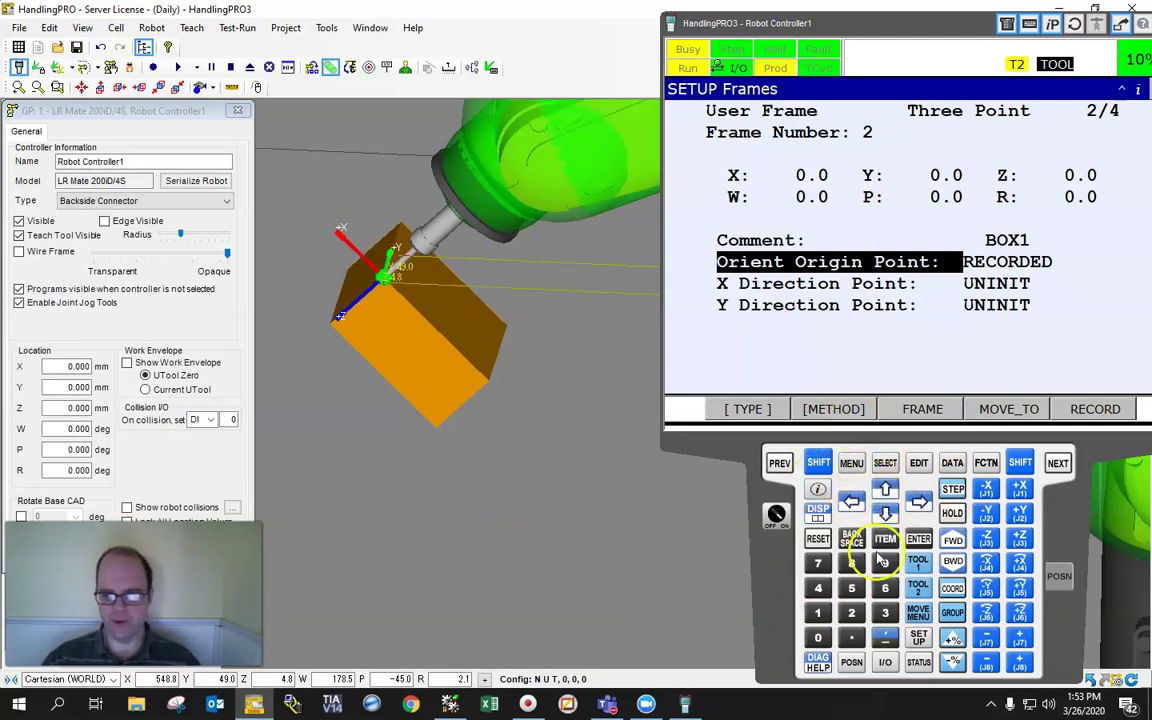
{"action": "left_click", "coordinate": [884, 513]}
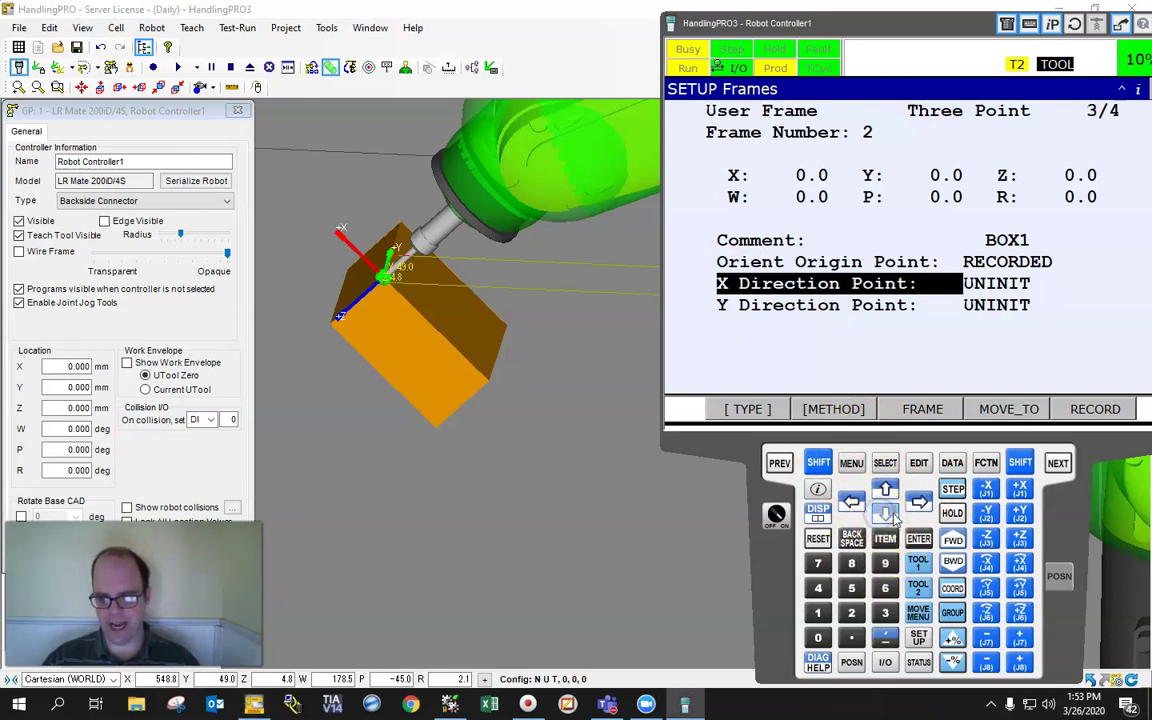
{"action": "left_click", "coordinate": [1095, 409]}
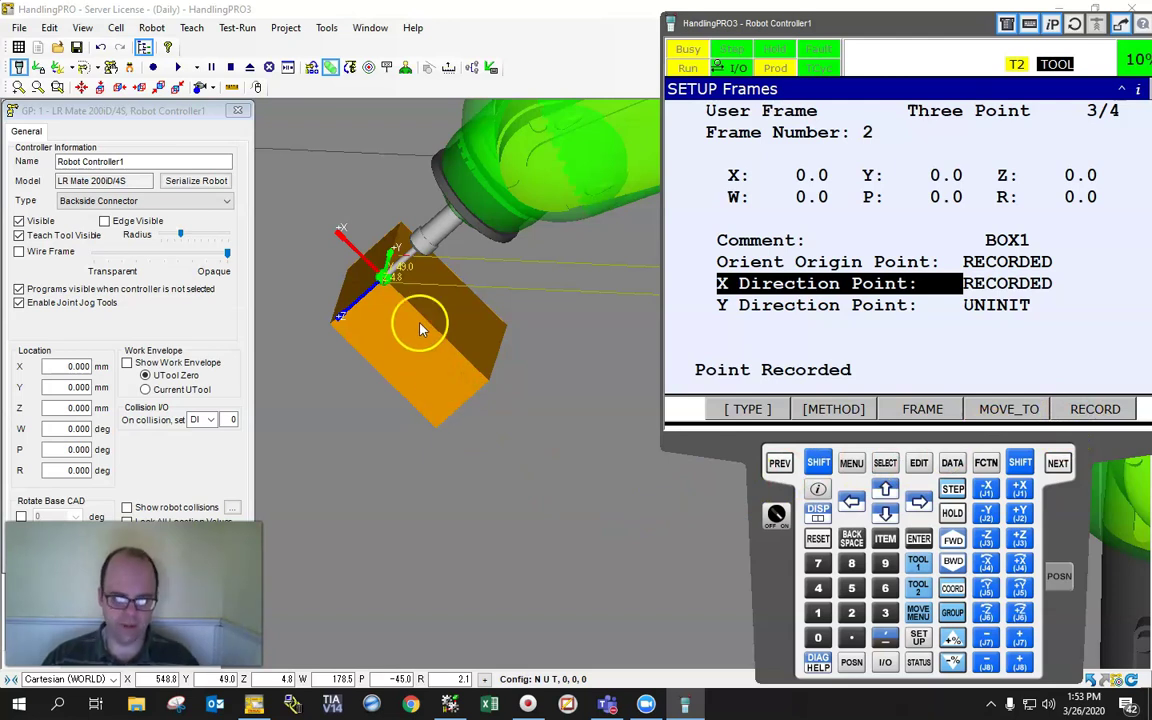
- Retract the pointer from the box along tool -Z to about X 528, Z 26 mm, and move the robot back to the recorded origin point
{"action": "left_click", "coordinate": [987, 540], "text": "shift"}
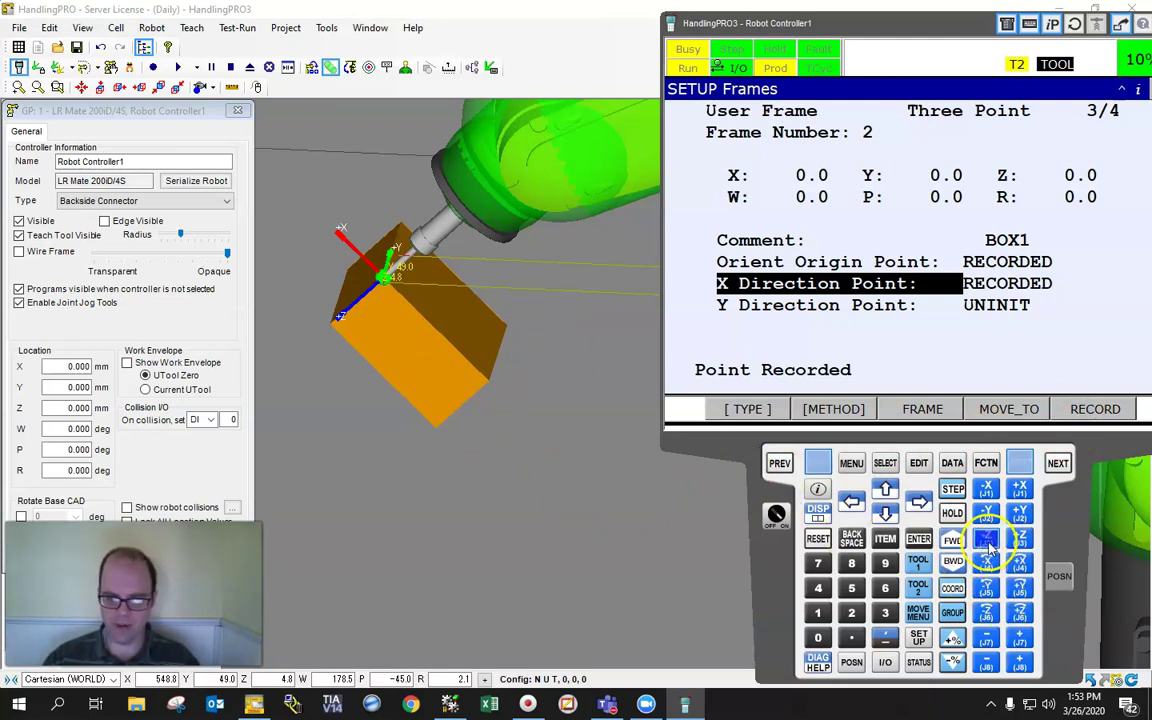
{"action": "left_click", "coordinate": [988, 545]}
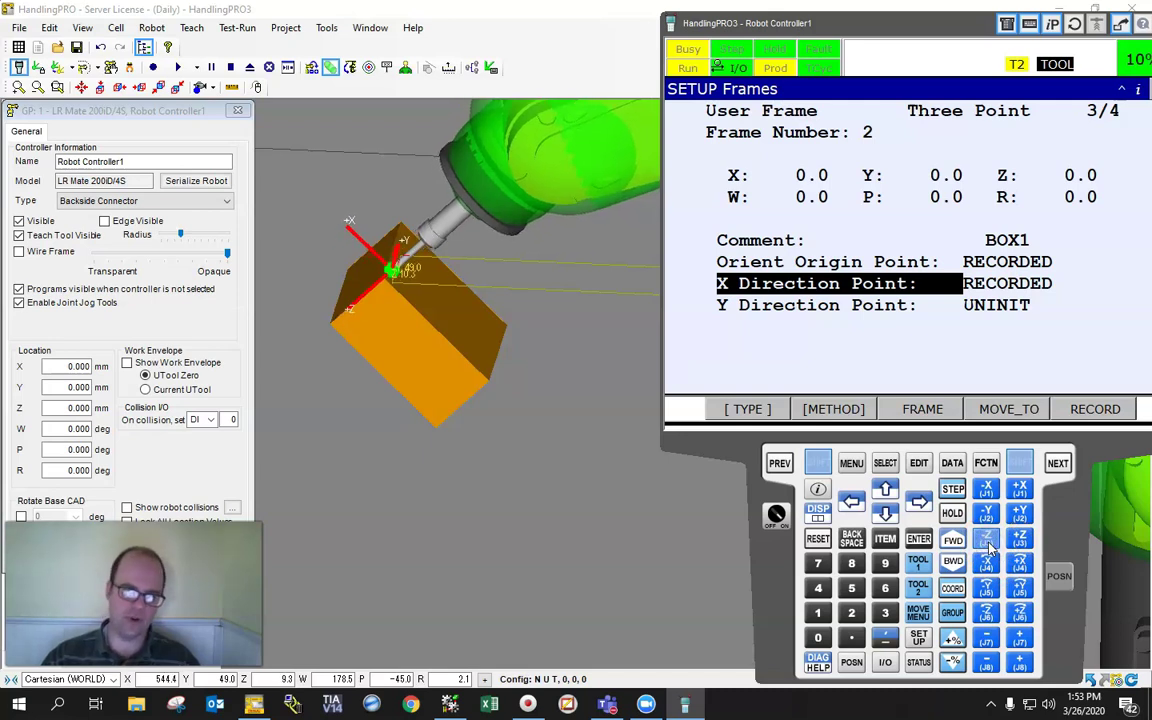
{"action": "left_click", "coordinate": [987, 540], "text": "shift"}
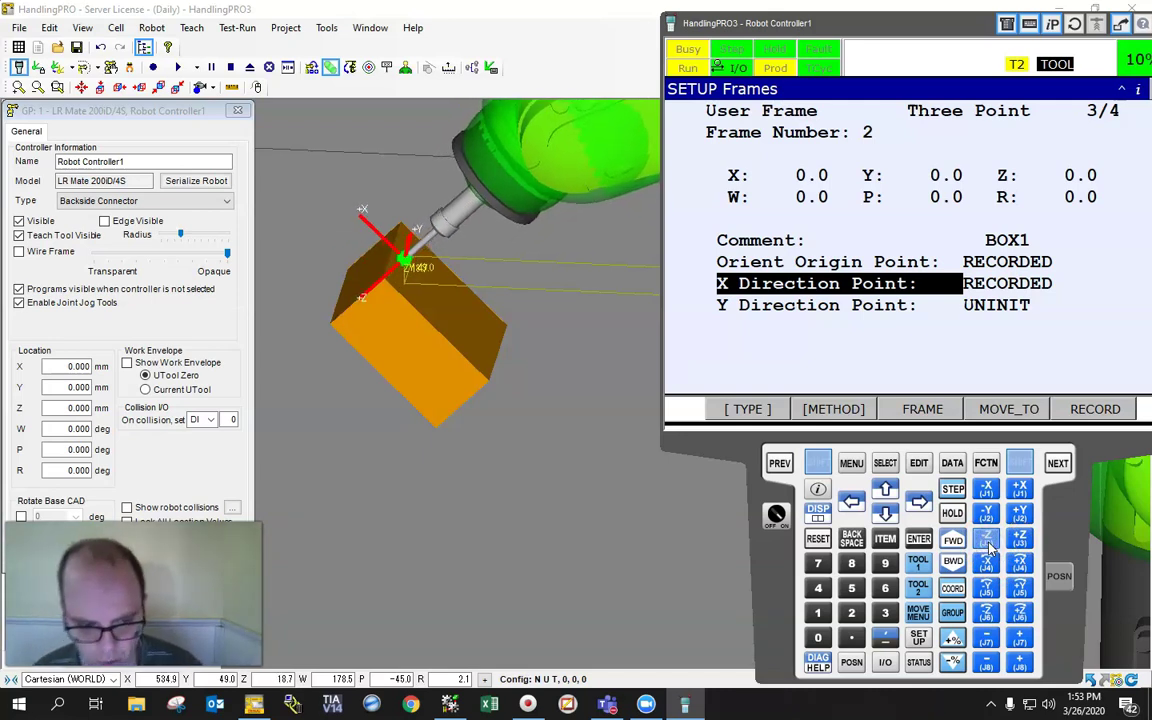
{"action": "left_click", "coordinate": [987, 540], "text": "shift"}
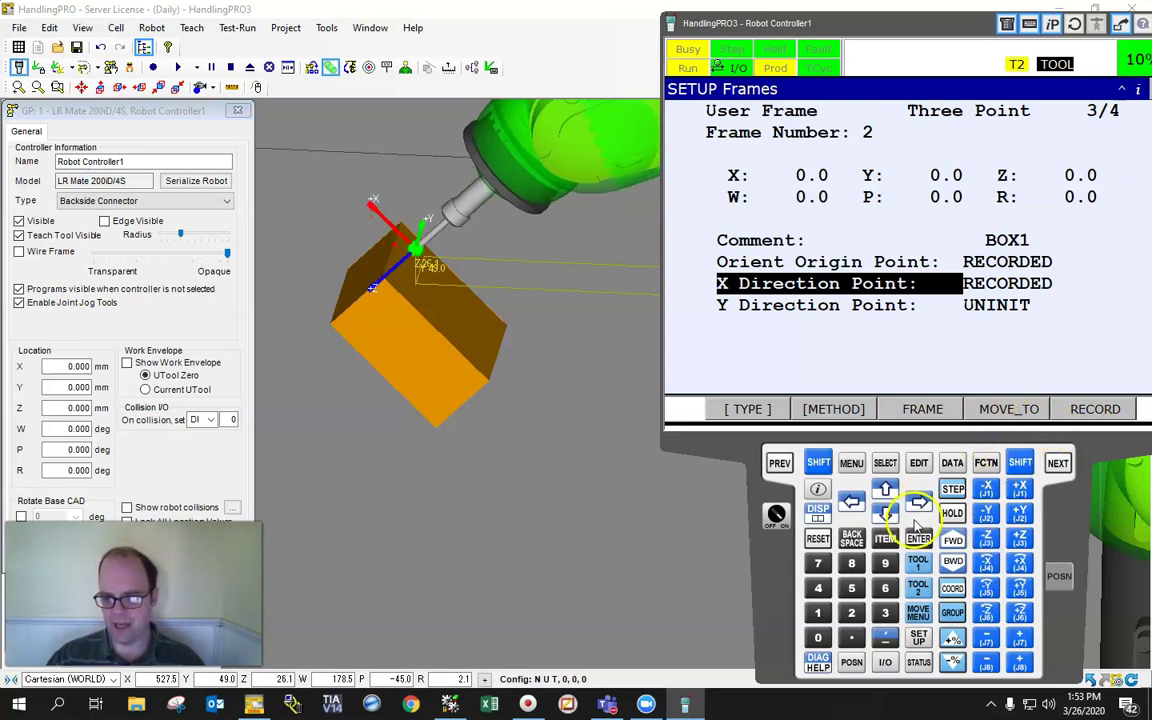
{"action": "left_click", "coordinate": [885, 488]}
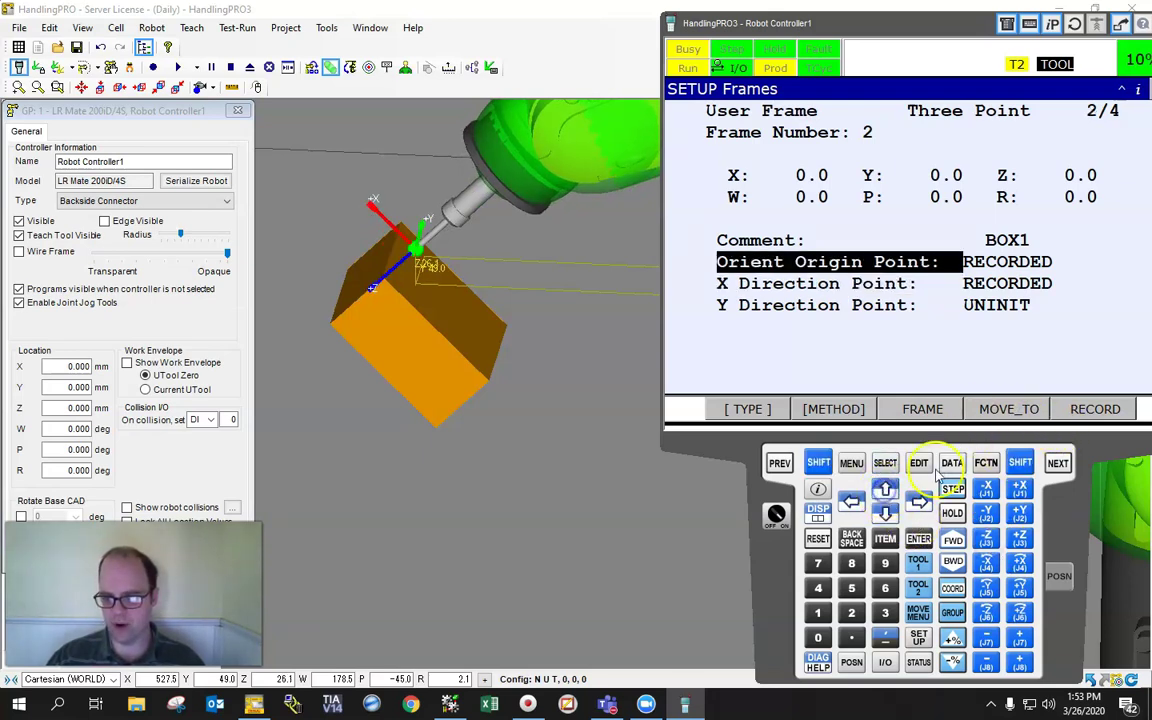
{"action": "left_click", "coordinate": [1009, 409], "text": "shift"}
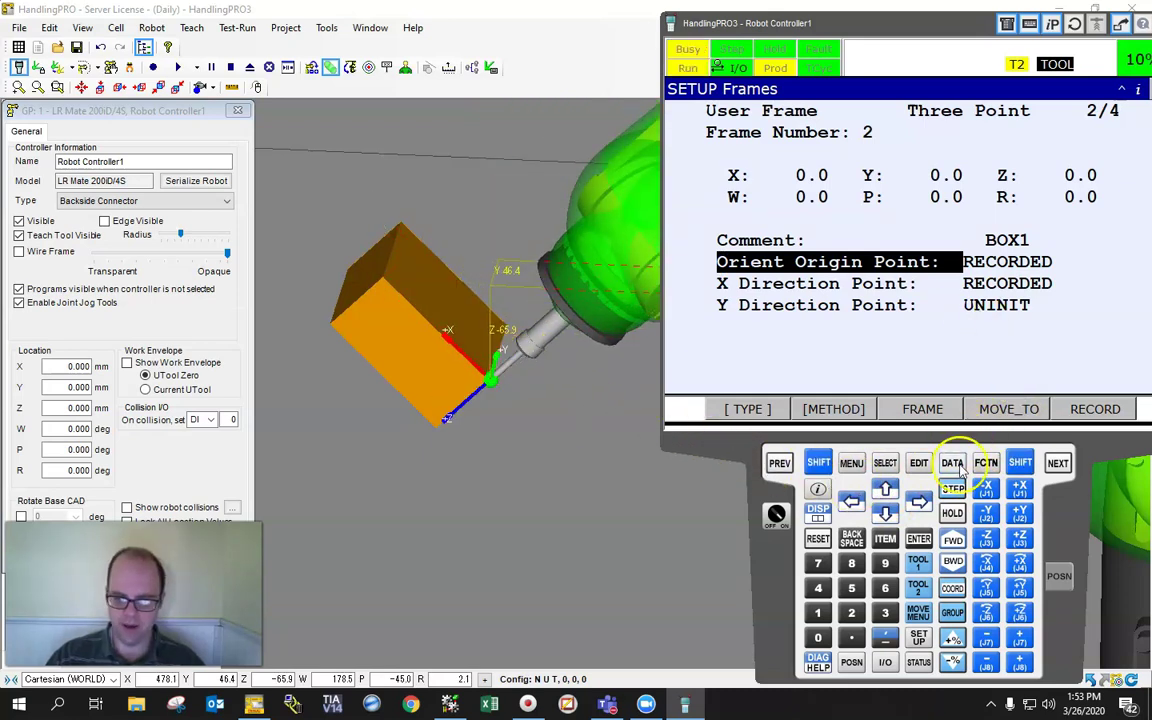
- Select the Y Direction Point and move the pointer along tool Y to the far end of the box's lower edge, about Y -50, Z -64 mm
{"action": "left_click", "coordinate": [885, 512]}
{"action": "left_click", "coordinate": [885, 512]}
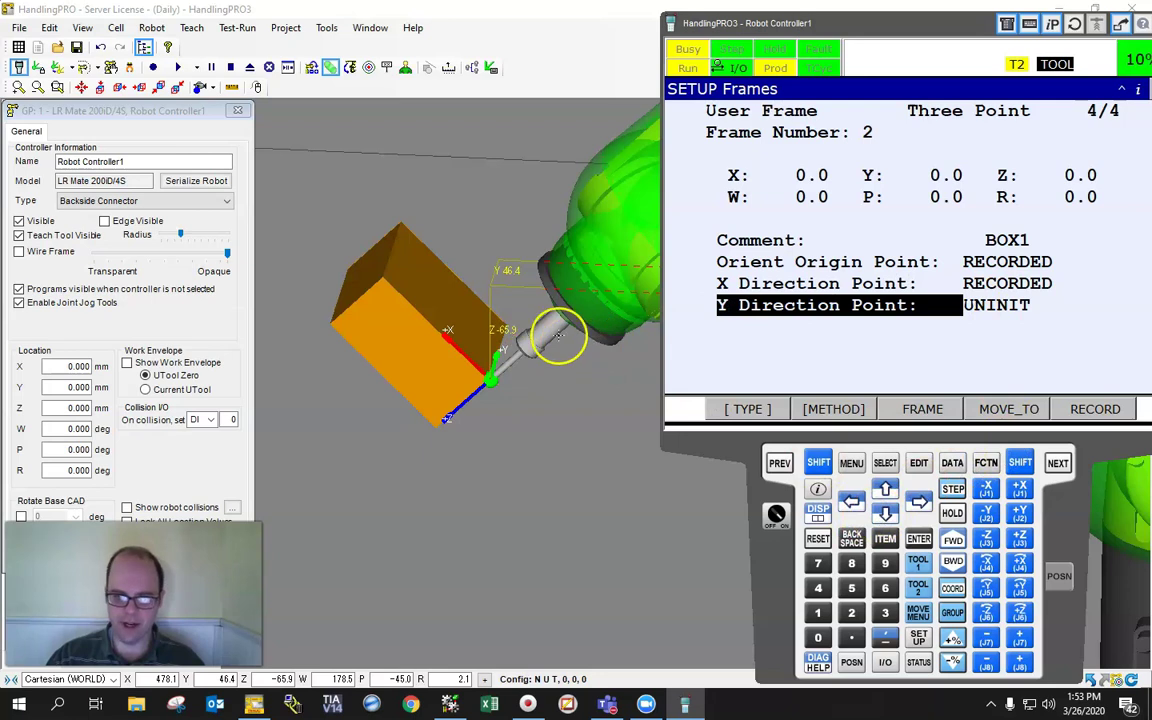
{"action": "left_click", "coordinate": [503, 326]}
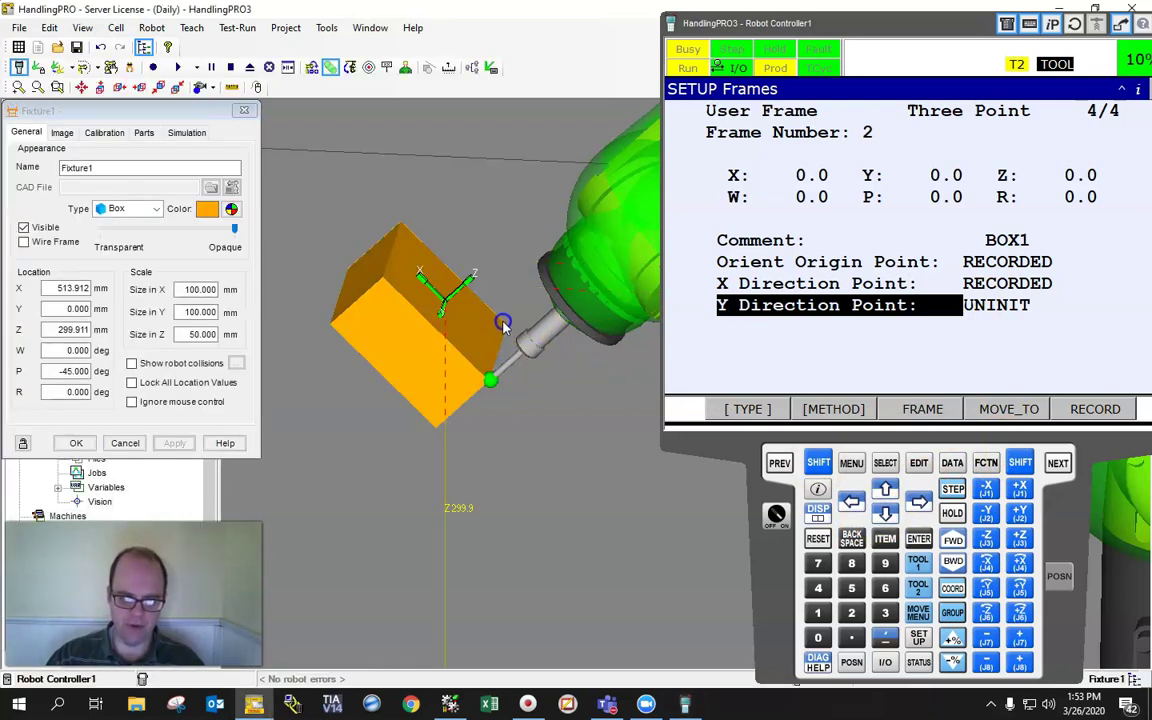
{"action": "double_click", "coordinate": [497, 362]}
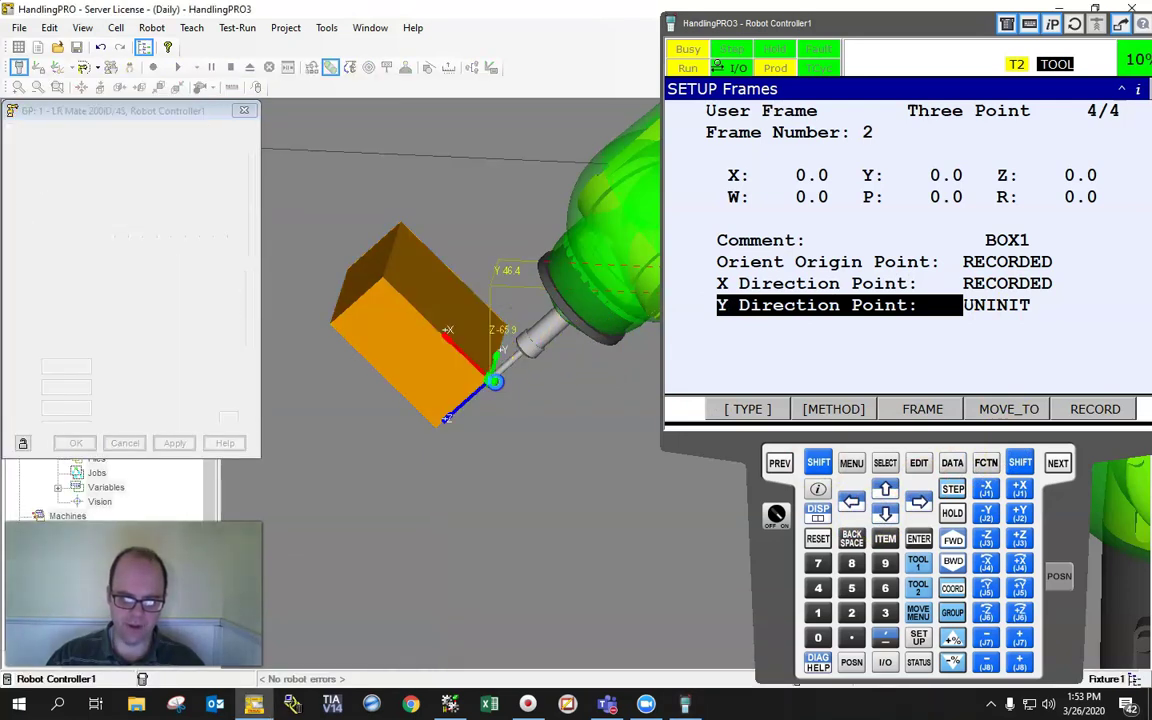
{"action": "left_click_drag", "start_coordinate": [497, 362], "coordinate": [533, 357]}
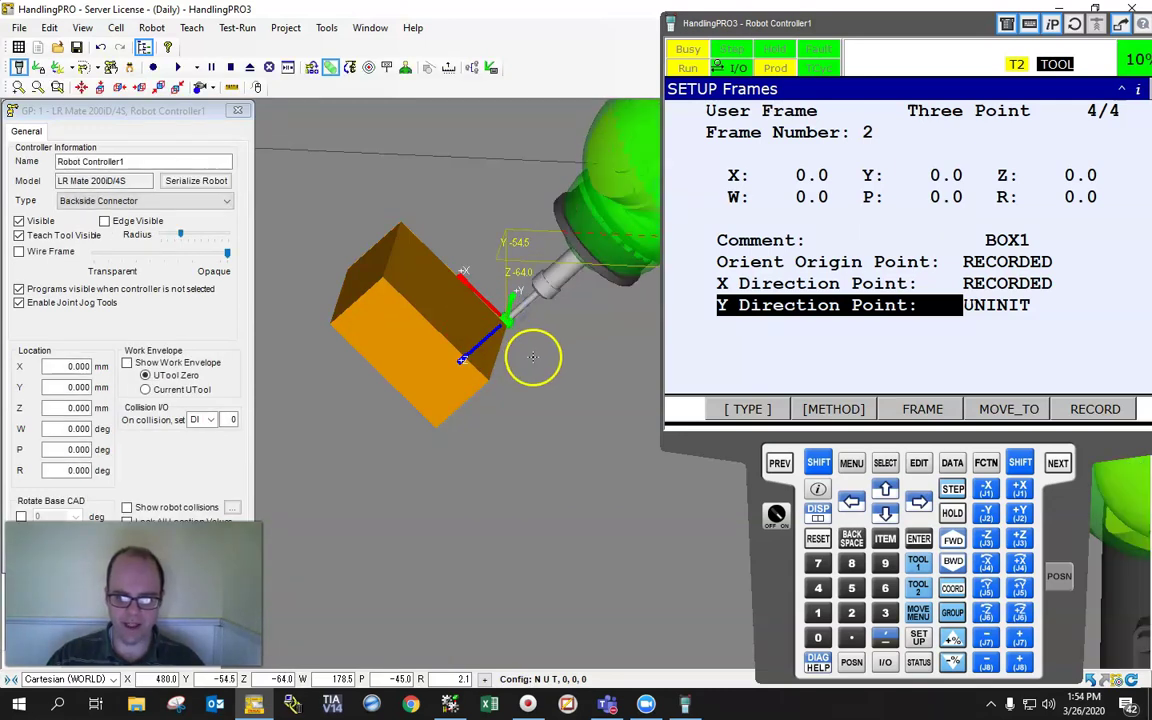
{"action": "right_click_drag", "start_coordinate": [531, 356], "coordinate": [458, 368]}
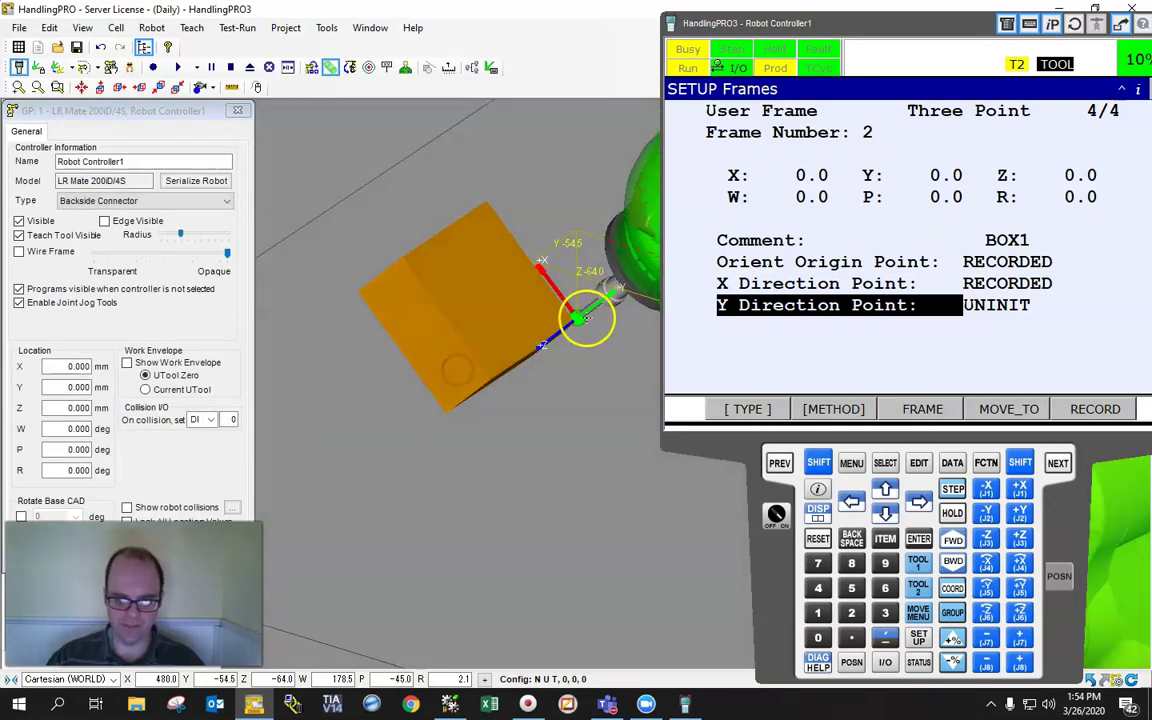
{"action": "left_click_drag", "start_coordinate": [589, 316], "coordinate": [582, 318]}
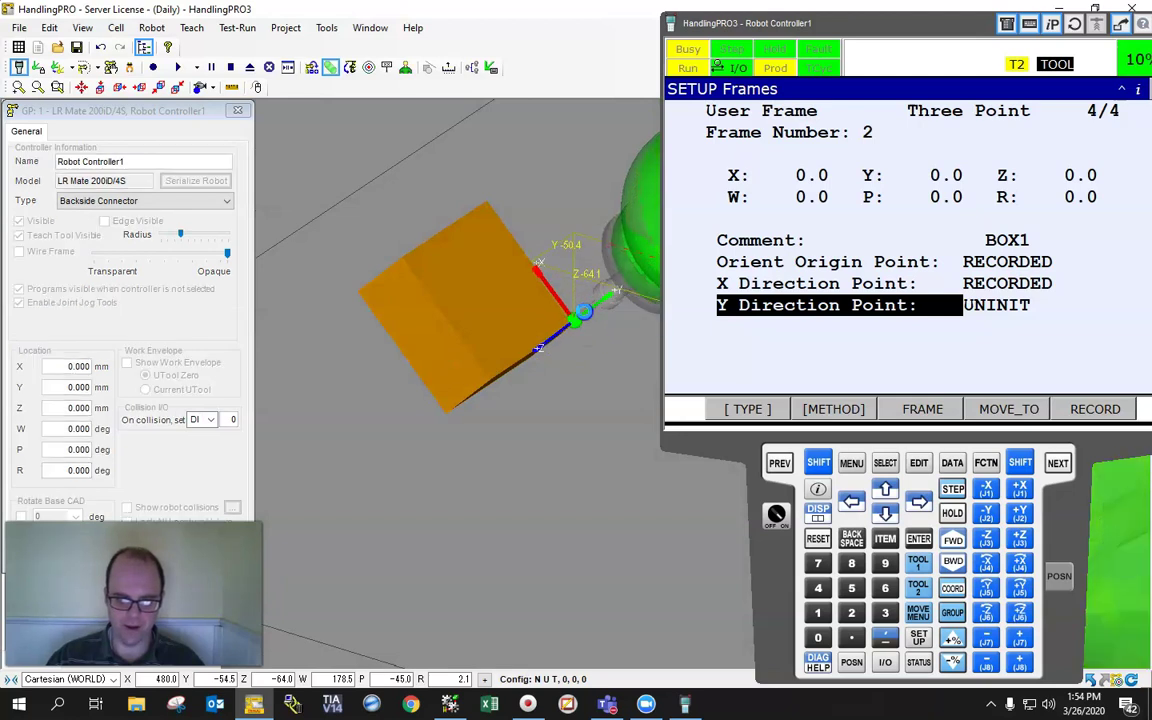
- Record the pointer position at the far lower corner as the Y Direction Point of user frame 2
{"action": "scroll", "coordinate": [585, 320], "scroll_direction": "up", "scroll_amount": 3}
{"action": "scroll", "coordinate": [569, 336], "scroll_direction": "down", "scroll_amount": 1}
{"action": "scroll", "coordinate": [569, 336], "scroll_direction": "down", "scroll_amount": 2}
{"action": "right_click_drag", "start_coordinate": [554, 374], "coordinate": [620, 356]}
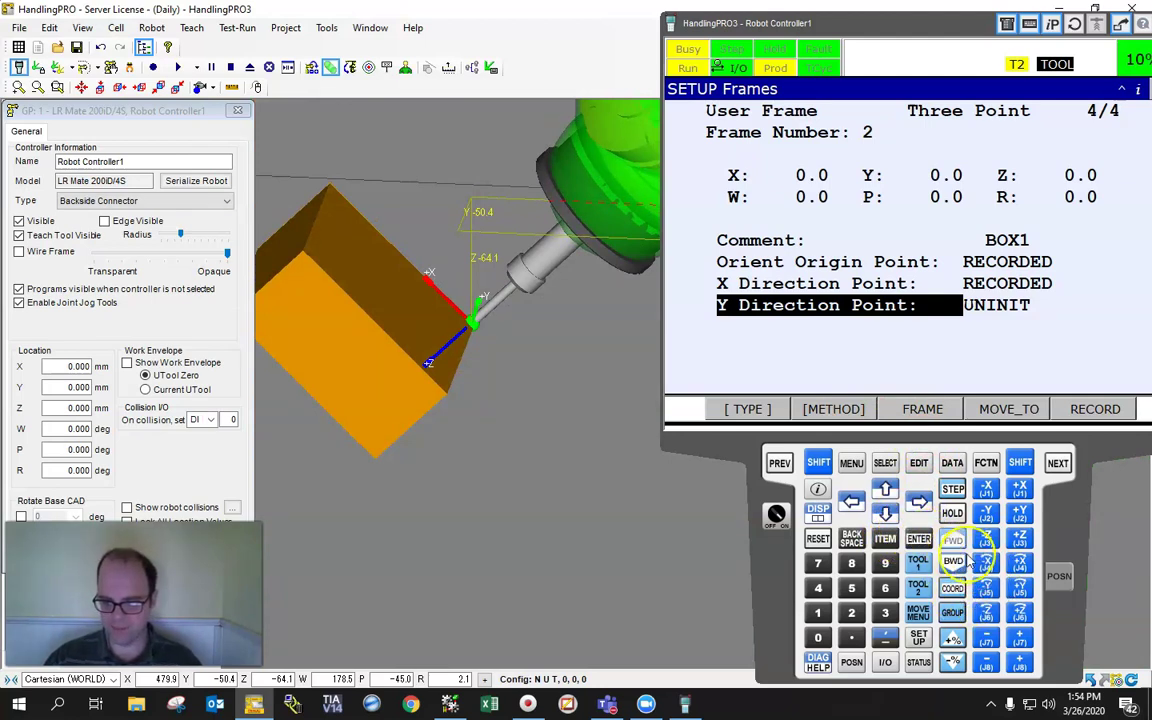
{"action": "left_click", "coordinate": [982, 620]}
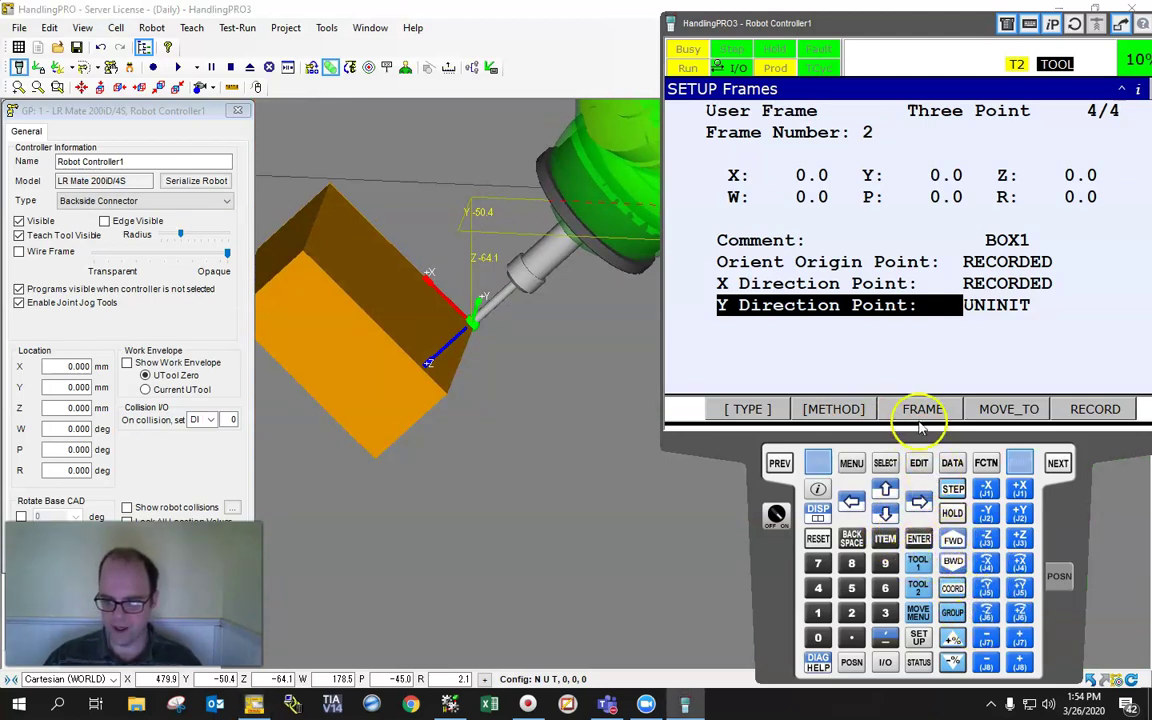
{"action": "left_click", "coordinate": [1065, 414]}
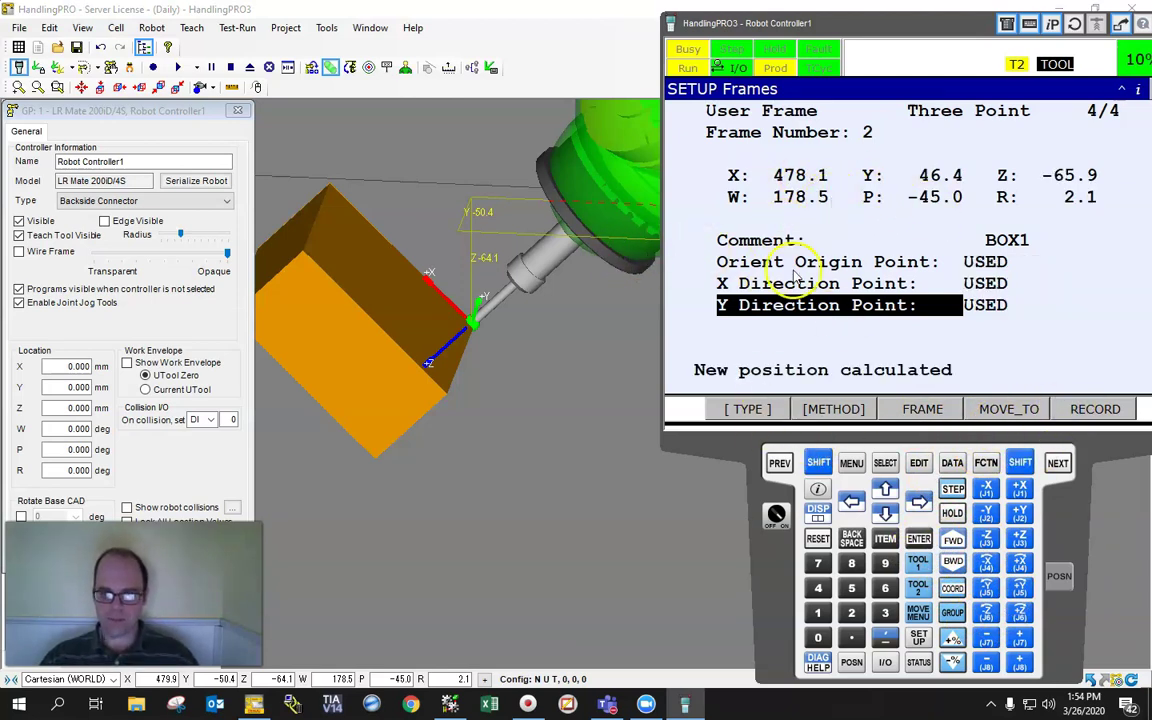
- Set the active user frame number to 2
{"action": "left_click", "coordinate": [952, 587]}
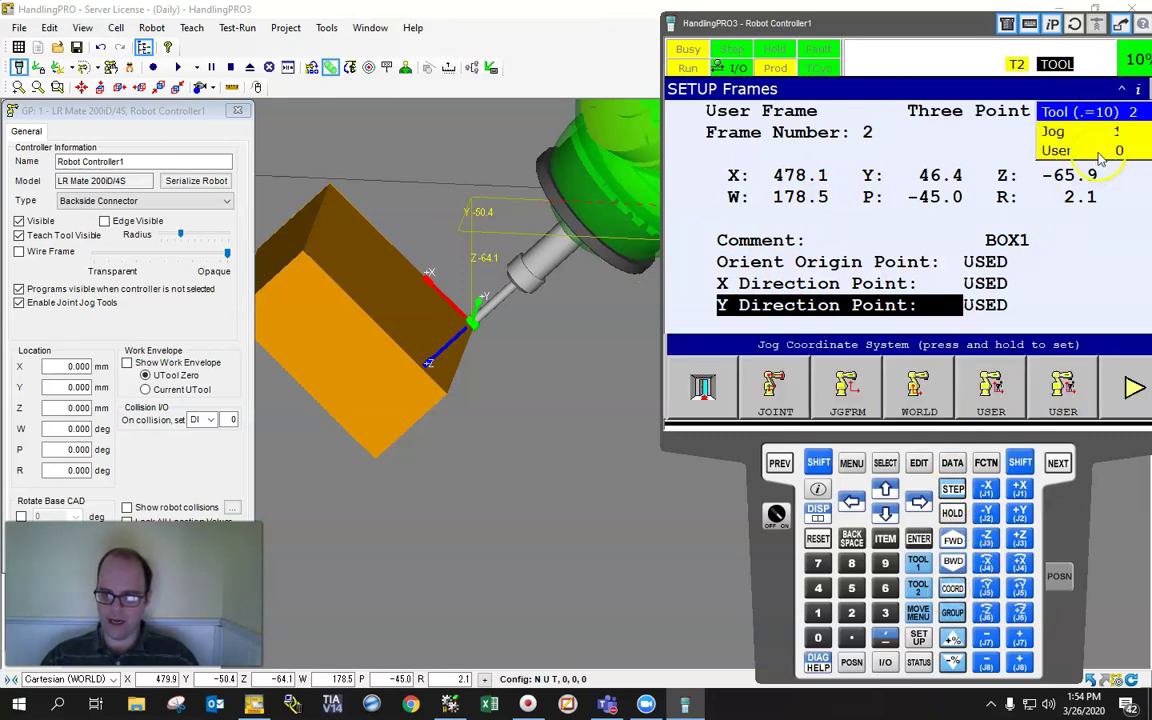
{"action": "double_click", "coordinate": [894, 513]}
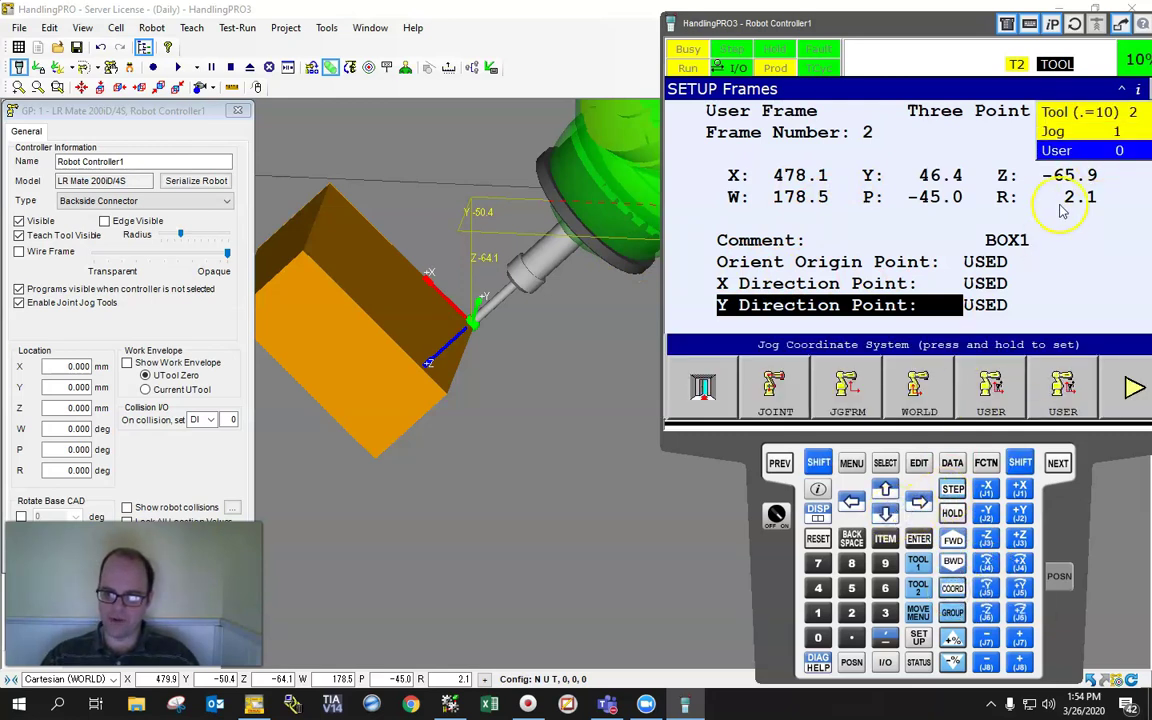
{"action": "left_click", "coordinate": [851, 618]}
{"action": "left_click", "coordinate": [868, 136]}
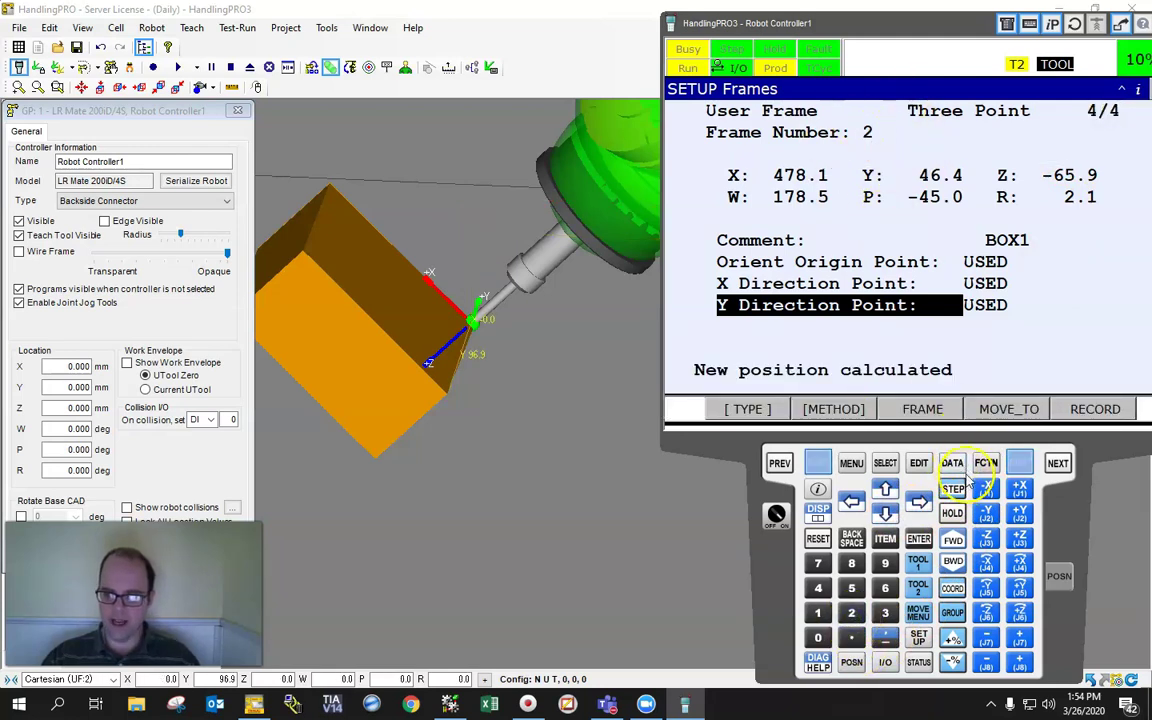
- Switch the jog coordinate system from TOOL to USER
{"action": "left_click", "coordinate": [953, 587]}
{"action": "left_click", "coordinate": [953, 587]}
{"action": "left_click", "coordinate": [953, 587]}
{"action": "left_click", "coordinate": [953, 587]}
{"action": "left_click", "coordinate": [953, 587]}
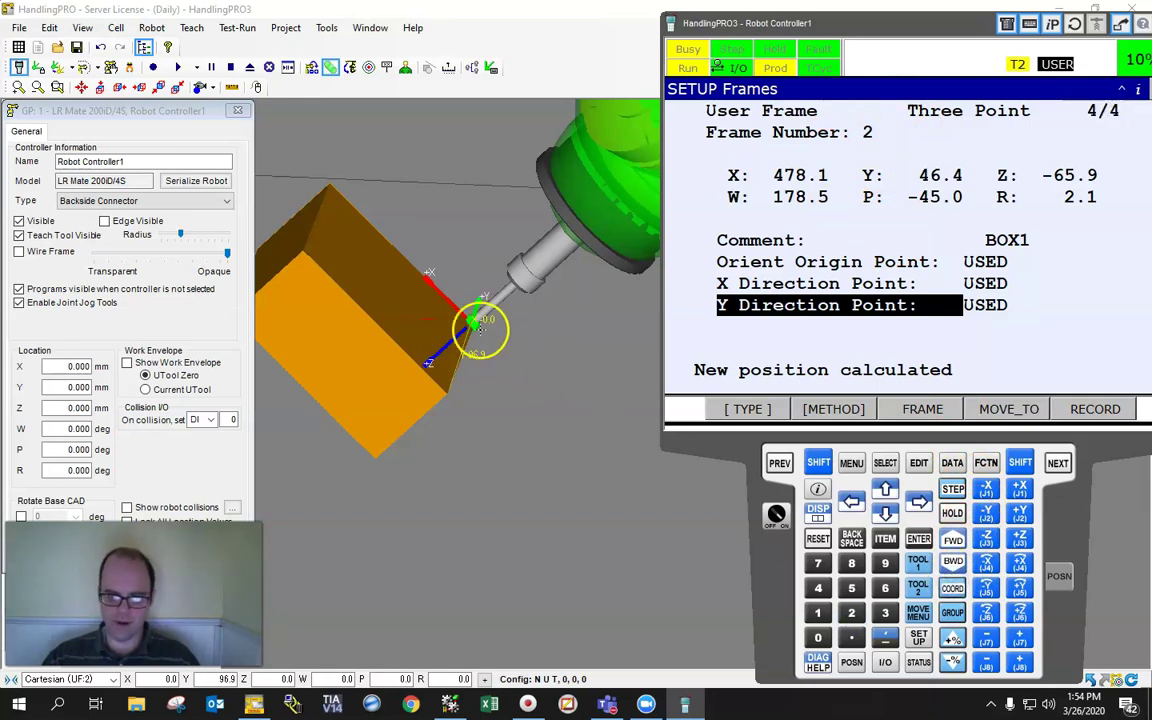
- Open the position display and compare the pointer's coordinates in World and in user frame 2
{"action": "mouse_move", "coordinate": [473, 338]}
{"action": "left_mouse_down"}
{"action": "mouse_move", "coordinate": [470, 363]}
{"action": "mouse_move", "coordinate": [467, 330]}
{"action": "mouse_move", "coordinate": [455, 355]}
{"action": "mouse_move", "coordinate": [453, 342]}
{"action": "left_mouse_up"}
{"action": "left_click", "coordinate": [851, 662]}
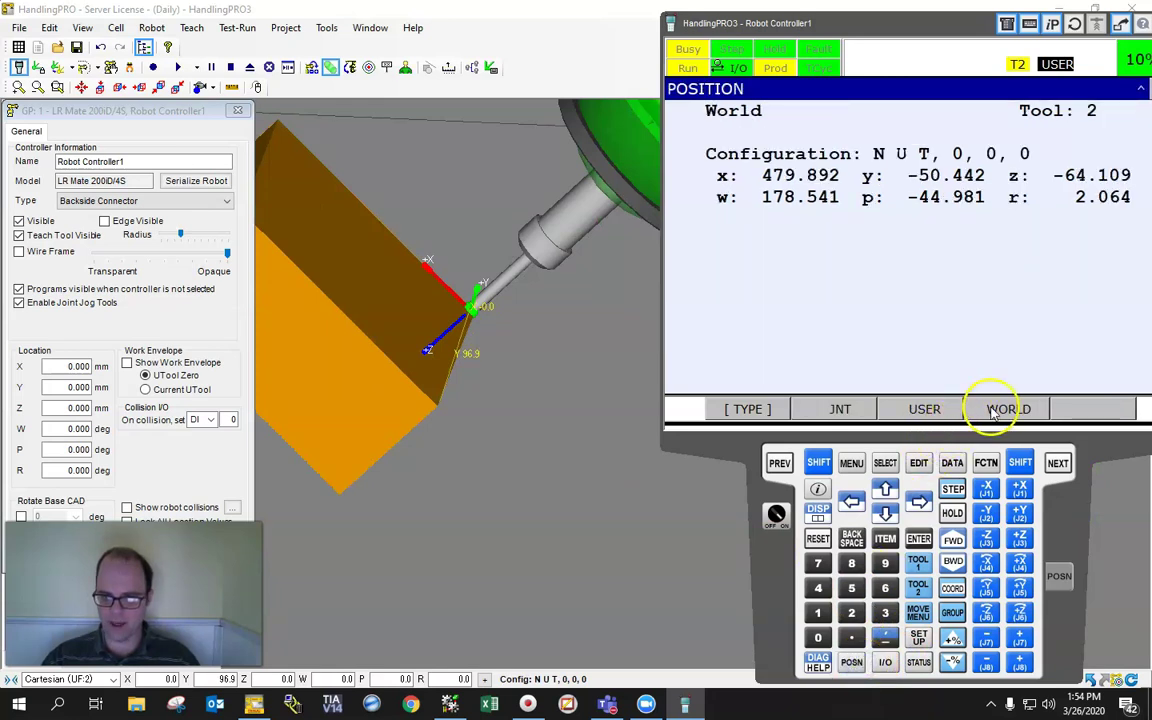
{"action": "left_click", "coordinate": [918, 410]}
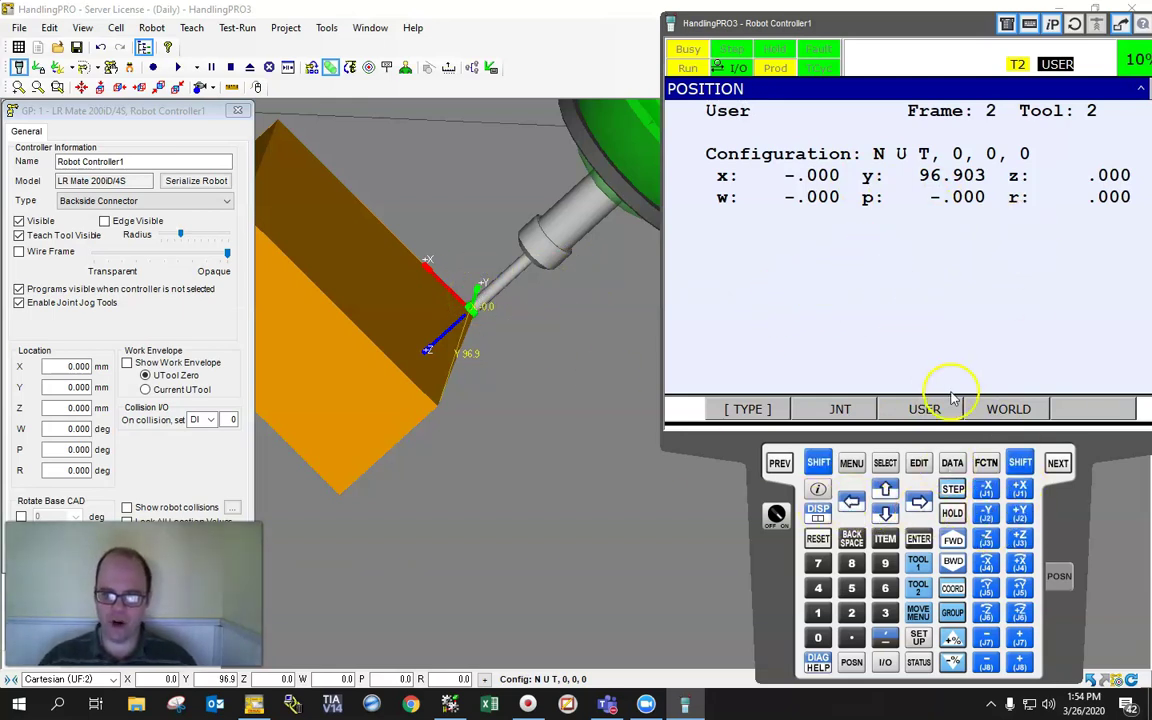
{"action": "left_click", "coordinate": [1006, 408]}
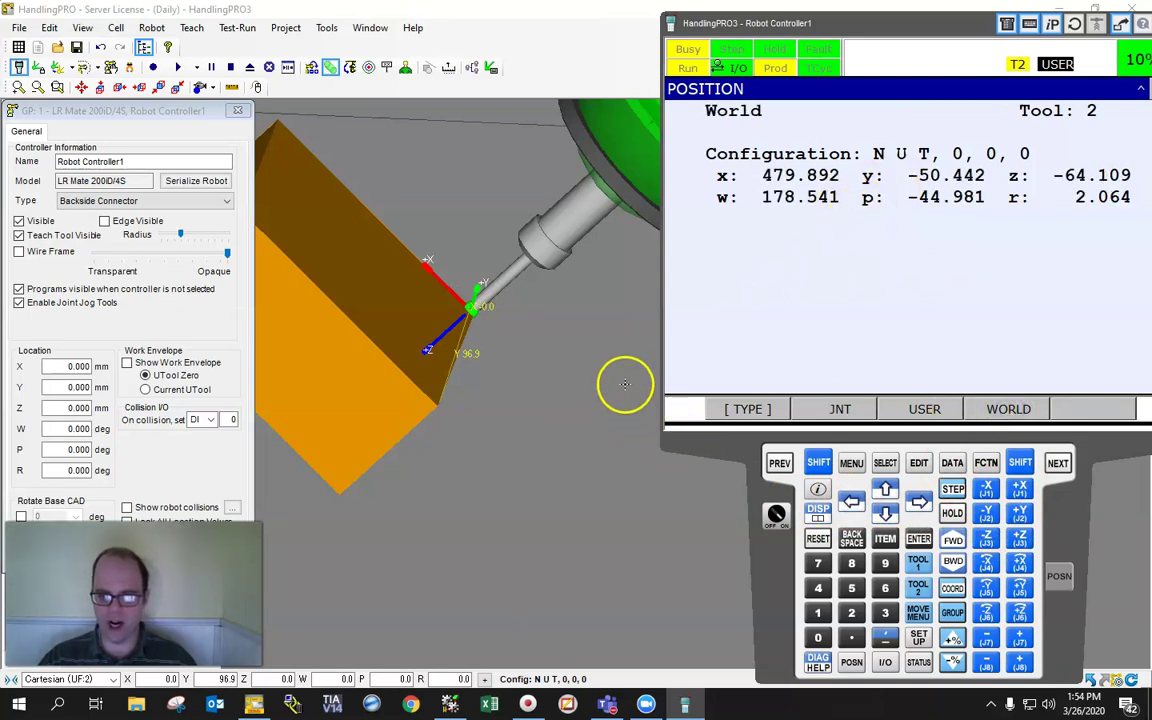
{"action": "scroll", "coordinate": [620, 378], "scroll_direction": "down", "scroll_amount": 3}
{"action": "right_click_drag", "start_coordinate": [621, 433], "coordinate": [338, 422], "text": "ctrl"}
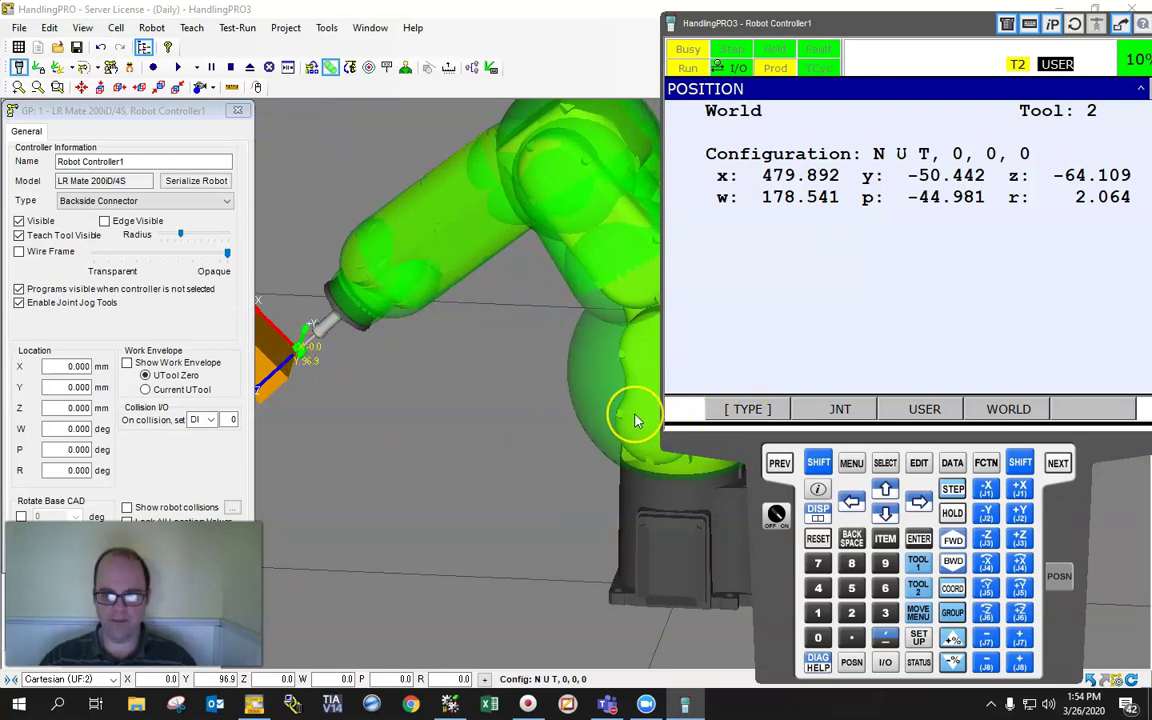
{"action": "left_click", "coordinate": [928, 408]}
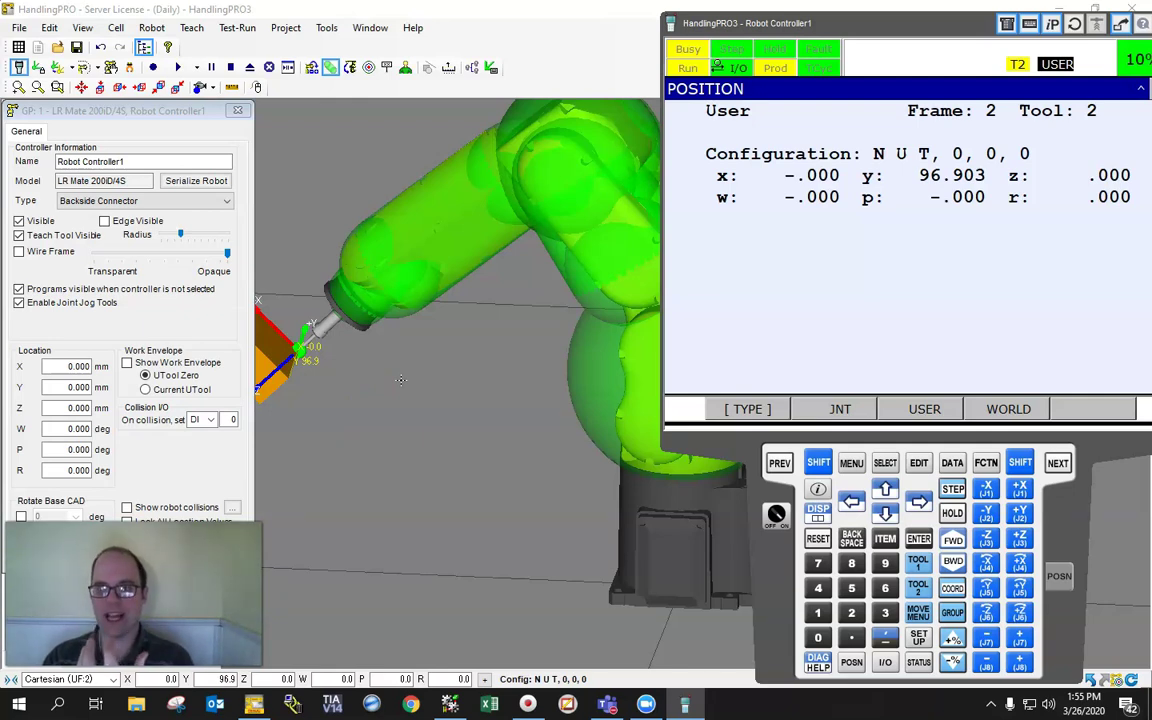
- Jog the pointer along the box in user frame 2, +X to about 23.6 mm and -Y to about 71.6 mm
{"action": "right_click_drag", "start_coordinate": [401, 379], "coordinate": [477, 376]}
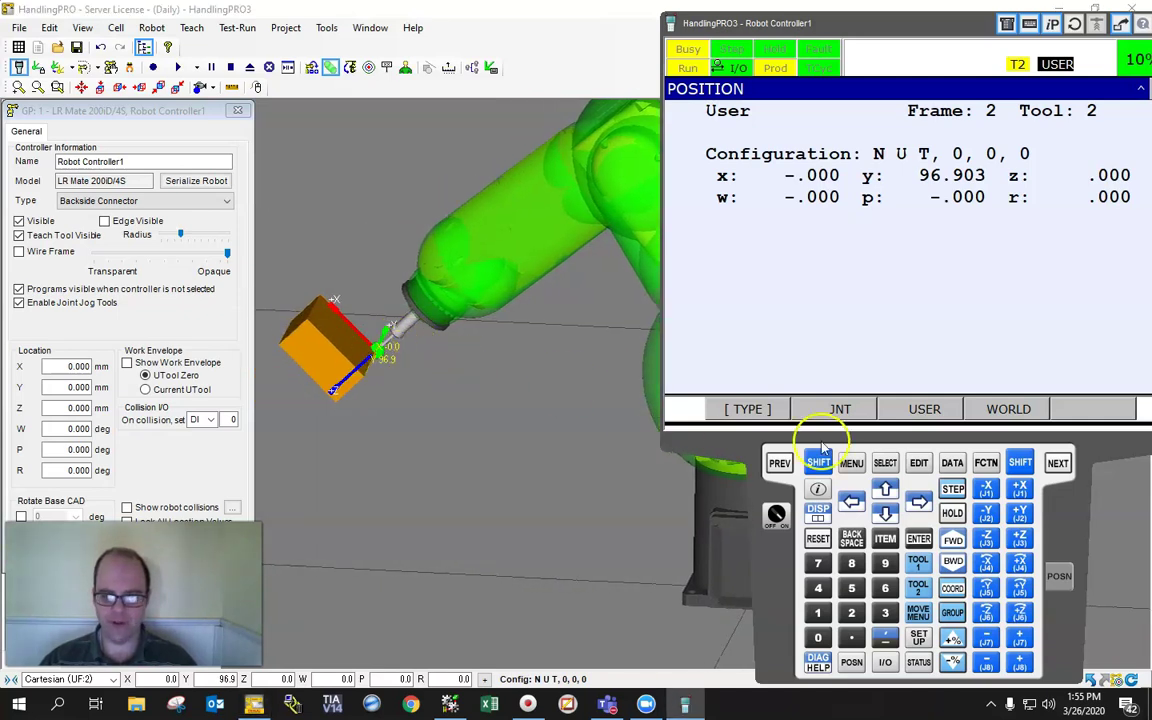
{"action": "left_click", "coordinate": [1022, 490], "text": "shift"}
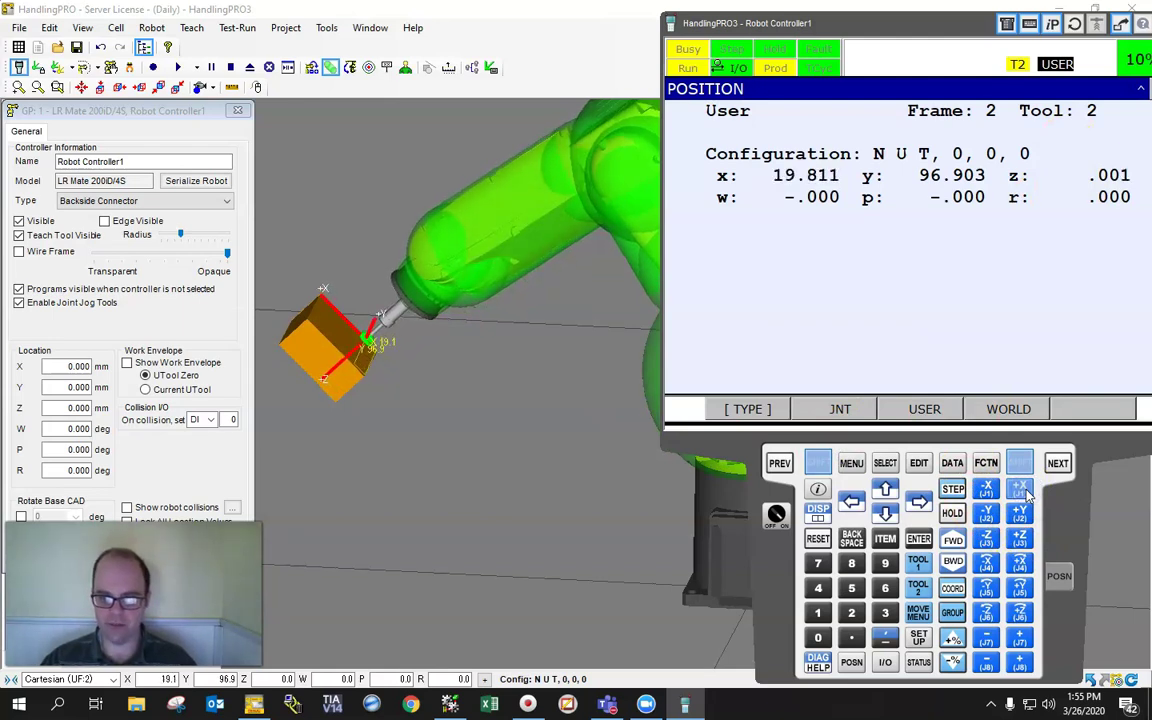
{"action": "left_click", "coordinate": [1022, 493], "text": "shift"}
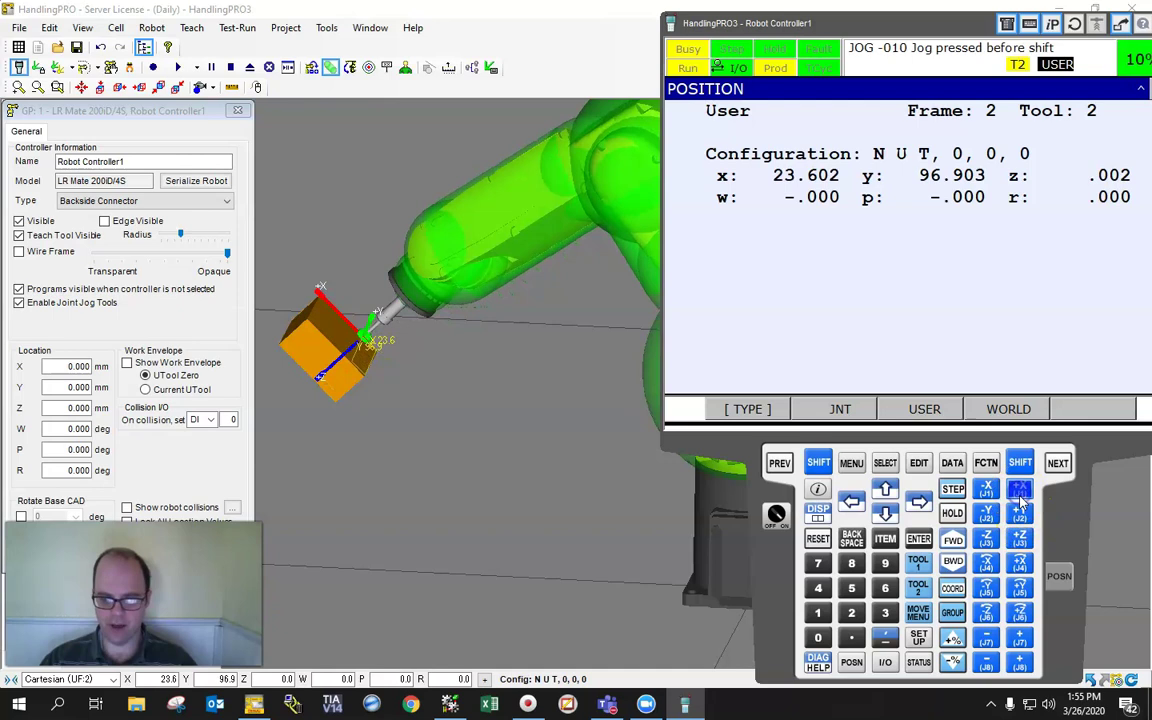
{"action": "key", "text": "shift+w"}
{"action": "key", "text": "shift+s"}
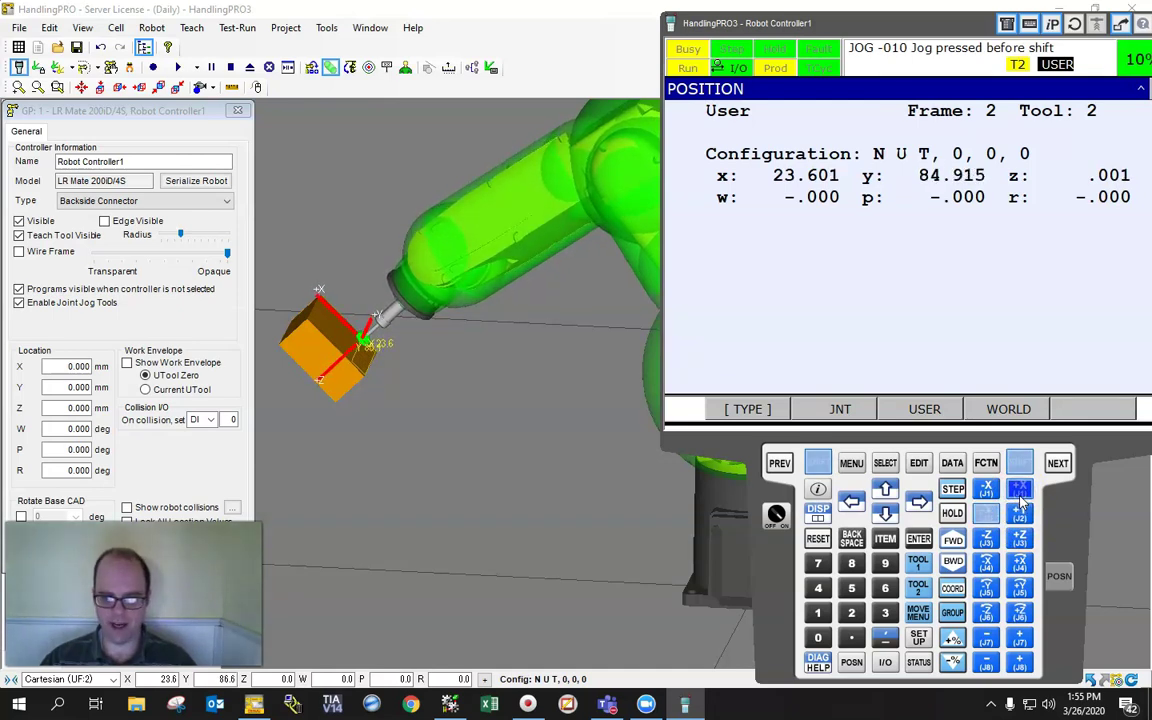
{"action": "left_click", "coordinate": [1010, 537]}
{"action": "left_click", "coordinate": [1012, 542]}
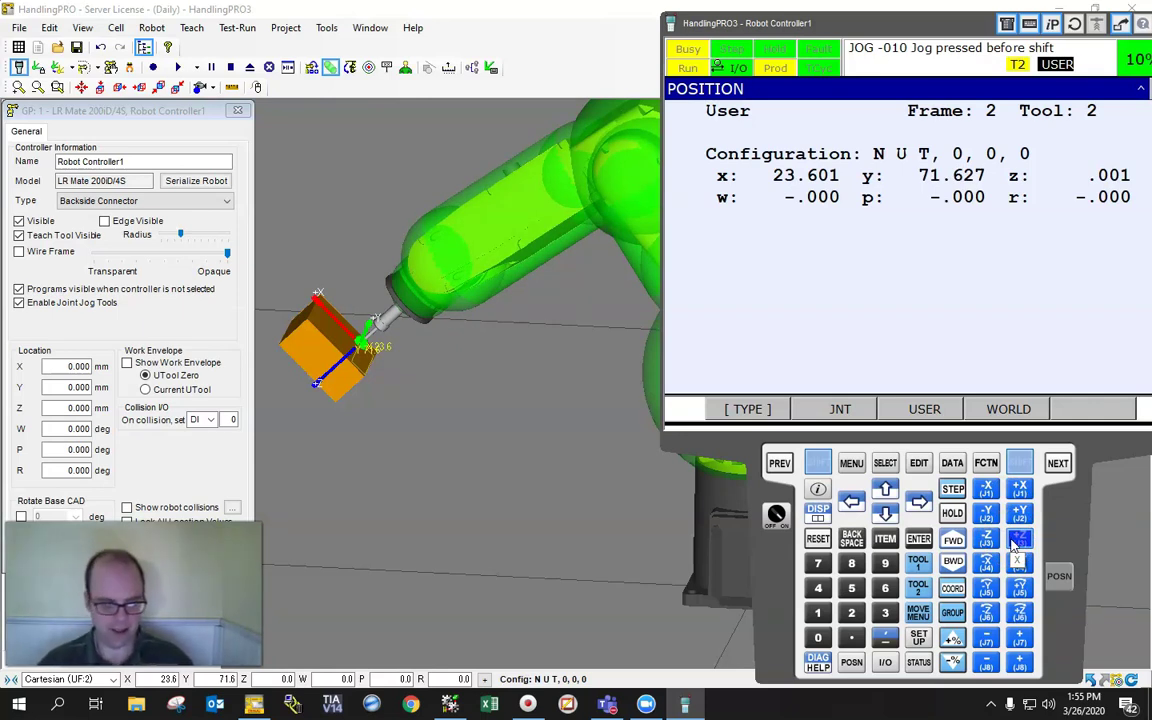
{"action": "key", "text": "shift"}
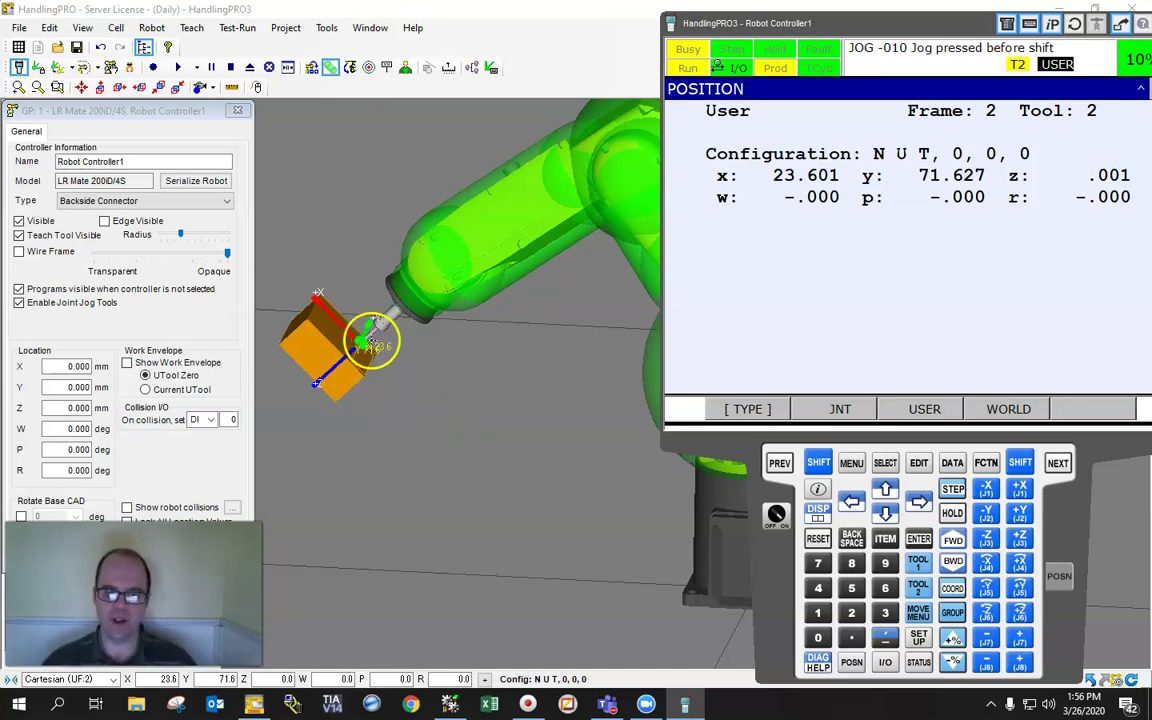
- Switch the jog coordinate system from USER to WORLD
{"action": "left_click", "coordinate": [955, 590]}
{"action": "left_click", "coordinate": [955, 590]}
{"action": "left_click", "coordinate": [955, 590]}
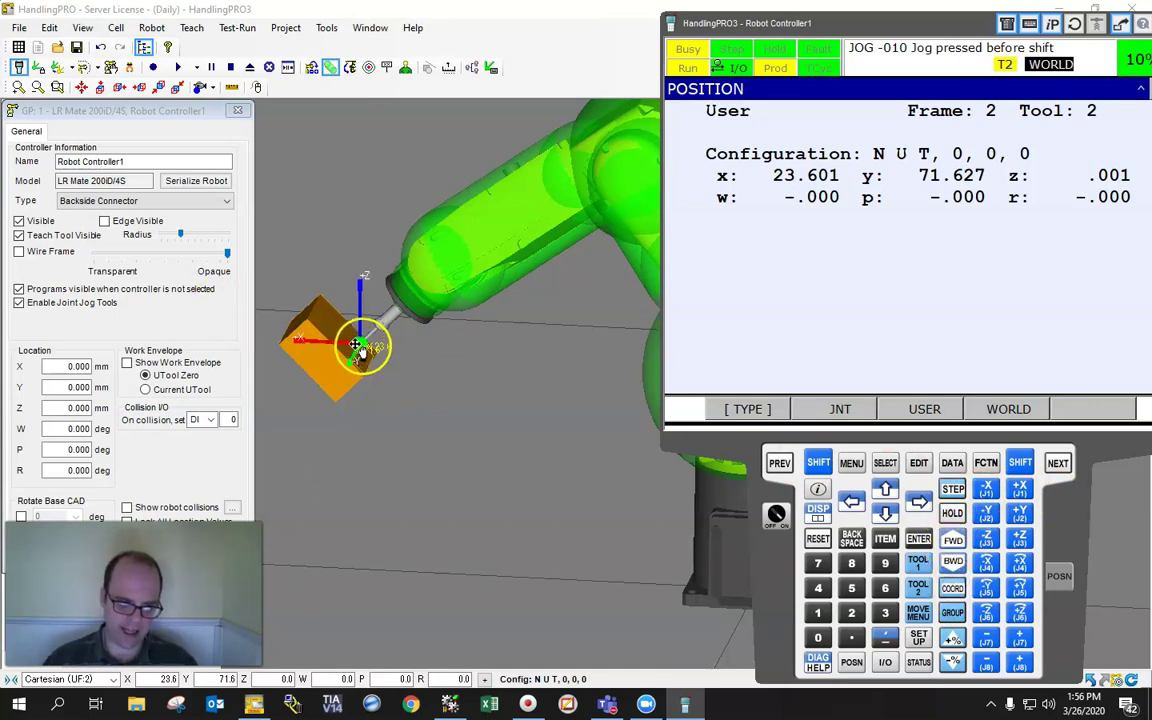
- Try to reposition the robot's teach tool freehand near the box's edge, and close the box fixture's properties without changes
{"action": "left_click_drag", "start_coordinate": [357, 342], "coordinate": [449, 287]}
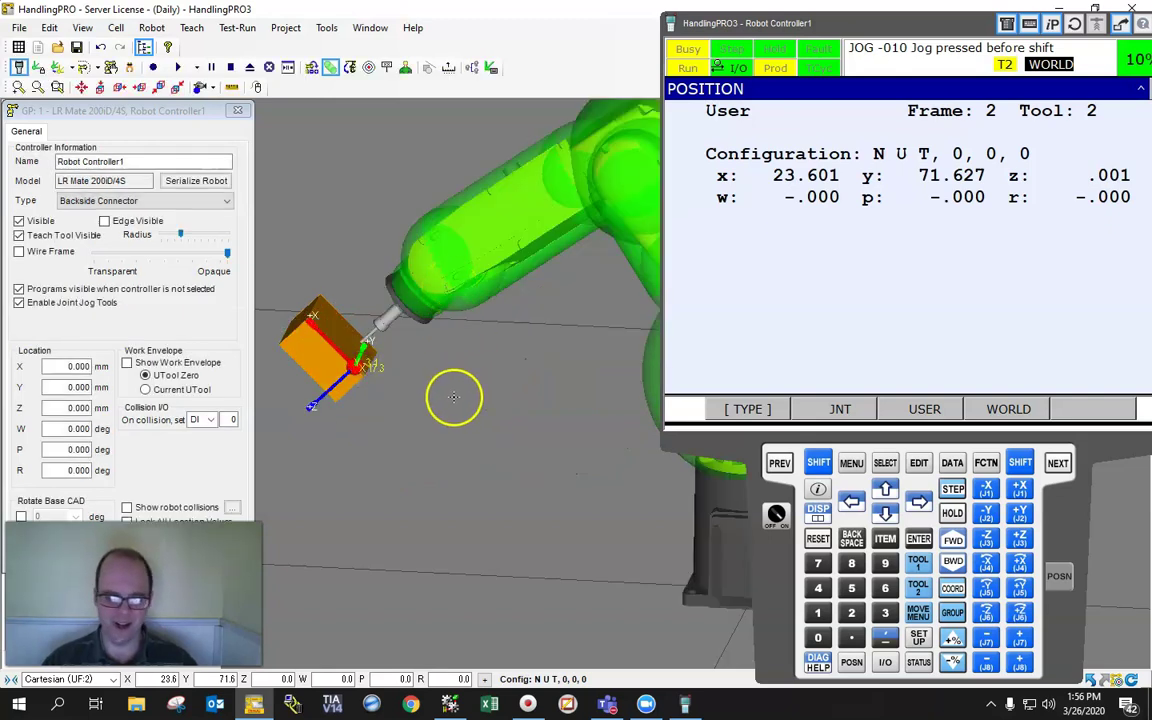
{"action": "left_click_drag", "start_coordinate": [349, 369], "coordinate": [359, 342]}
{"action": "double_click", "coordinate": [345, 350]}
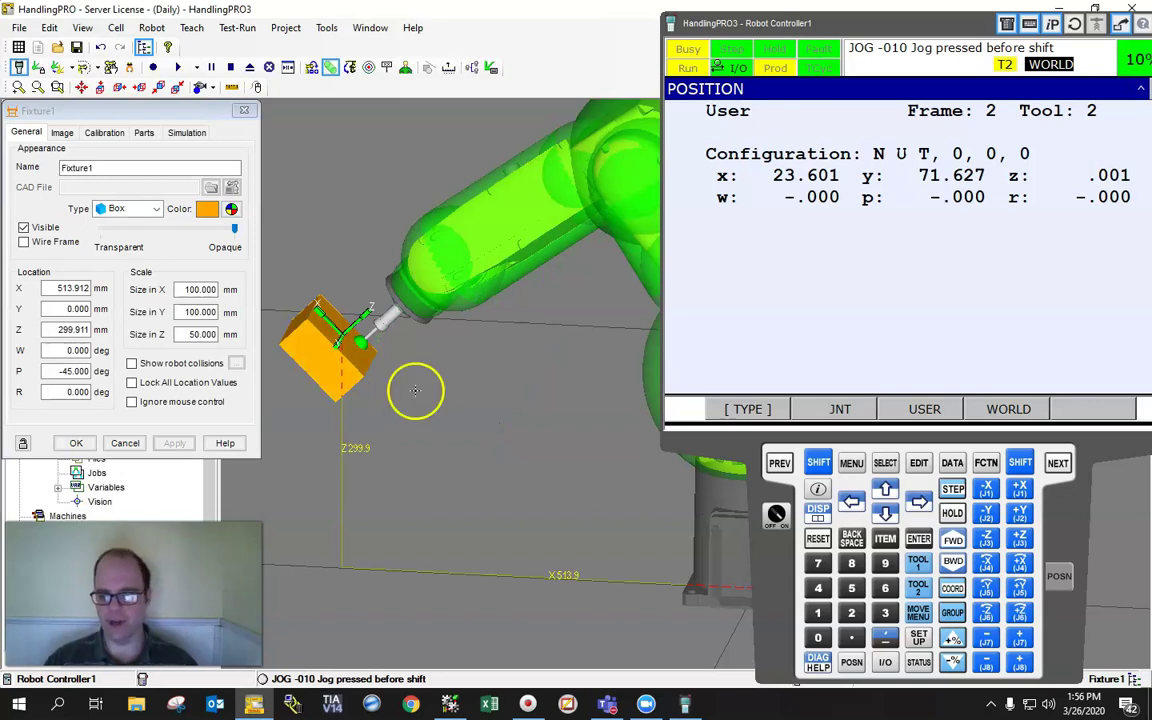
{"action": "left_click", "coordinate": [125, 443]}
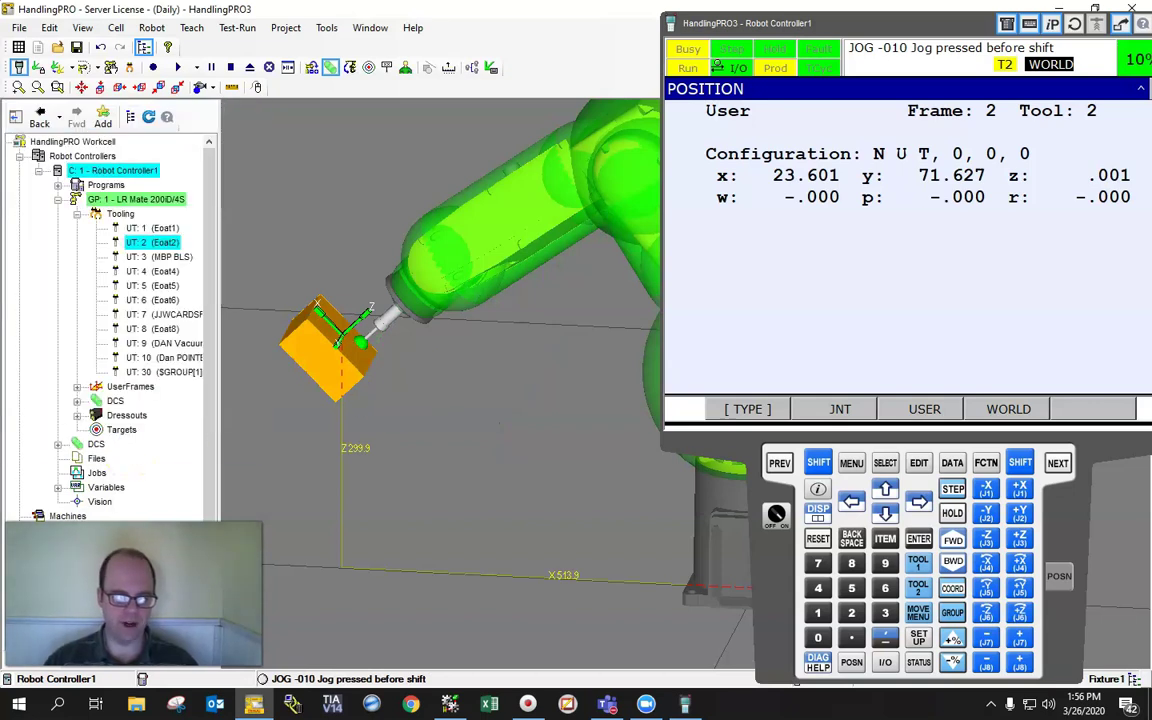